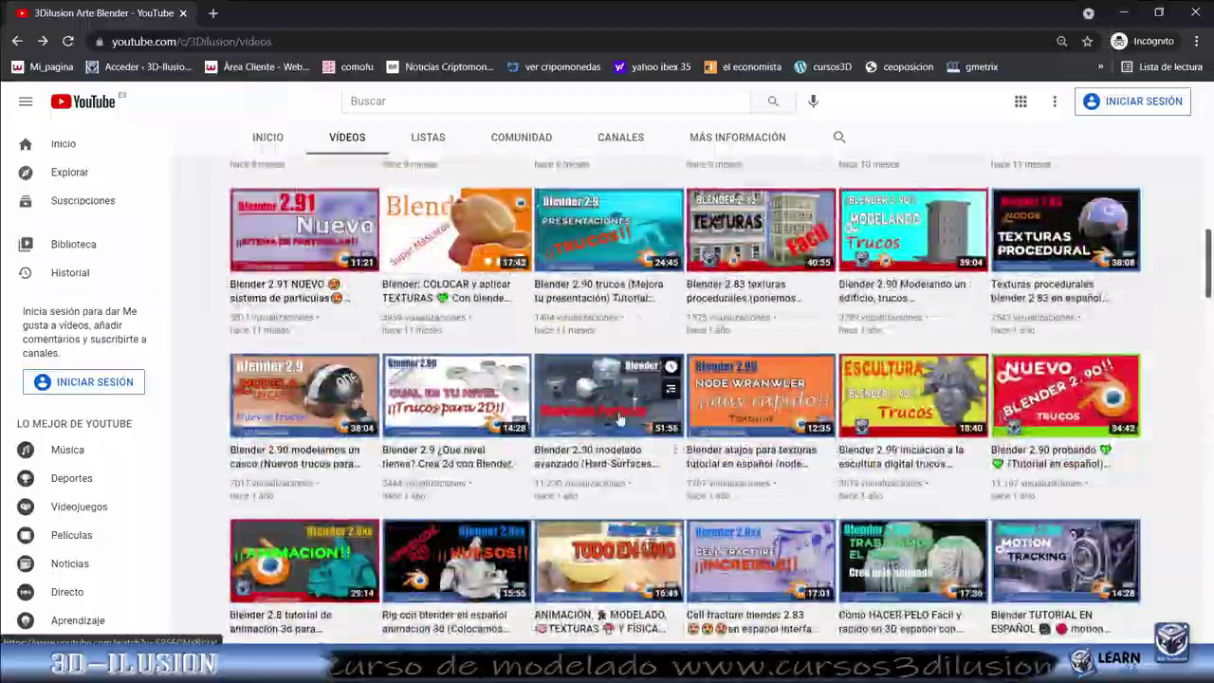
{"action": "scroll", "coordinate": [619, 417], "scroll_direction": "up", "scroll_amount": 5}
Scroll to the bottom of the channel's Videos tab and play 'como crear un arco -01'.
{"action": "scroll", "coordinate": [618, 417], "scroll_direction": "down", "scroll_amount": 5}
{"action": "scroll", "coordinate": [619, 417], "scroll_direction": "down", "scroll_amount": 5}
{"action": "scroll", "coordinate": [618, 417], "scroll_direction": "down", "scroll_amount": 5}
{"action": "scroll", "coordinate": [611, 431], "scroll_direction": "down", "scroll_amount": 5}
{"action": "scroll", "coordinate": [608, 443], "scroll_direction": "down", "scroll_amount": 5}
{"action": "scroll", "coordinate": [608, 443], "scroll_direction": "down", "scroll_amount": 5}
{"action": "scroll", "coordinate": [608, 443], "scroll_direction": "down", "scroll_amount": 5}
{"action": "scroll", "coordinate": [608, 443], "scroll_direction": "down", "scroll_amount": 5}
{"action": "scroll", "coordinate": [607, 441], "scroll_direction": "down", "scroll_amount": 3}
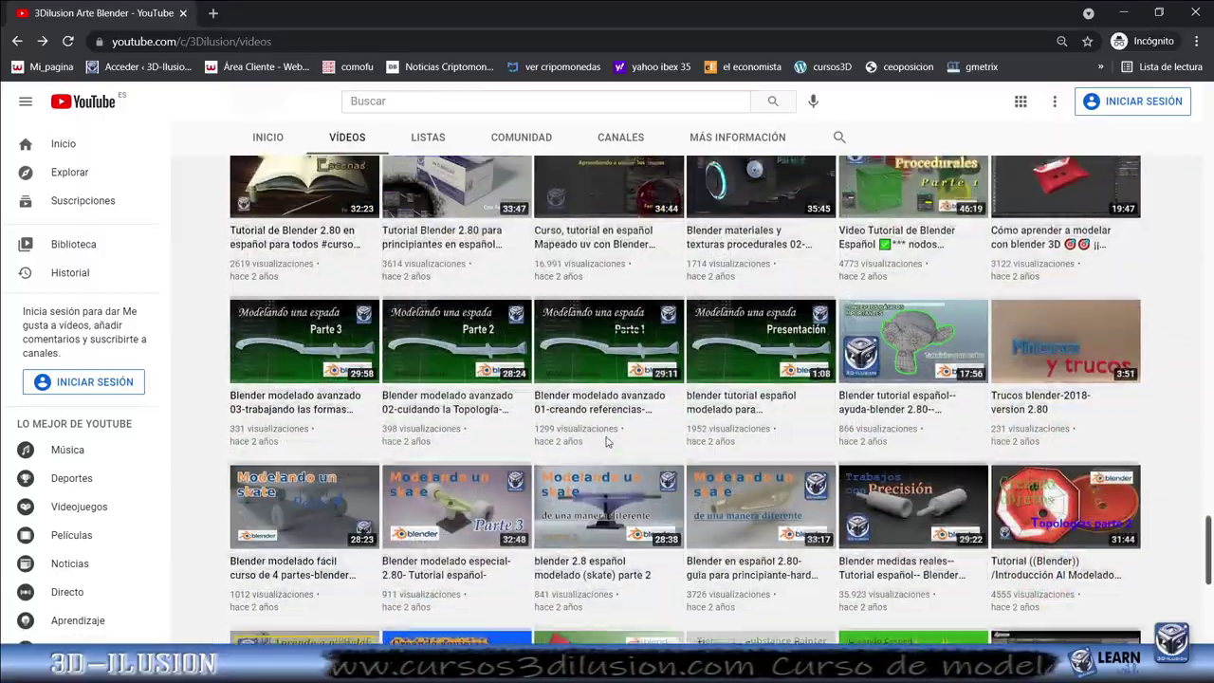
{"action": "scroll", "coordinate": [607, 443], "scroll_direction": "down", "scroll_amount": 3}
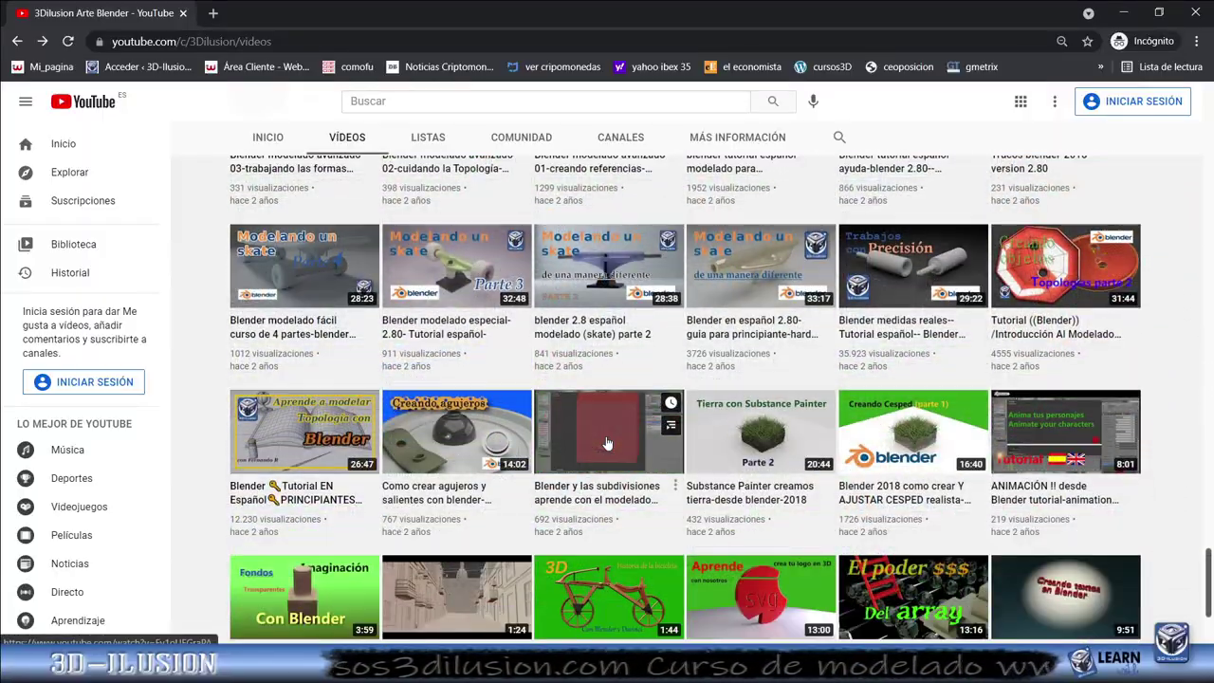
{"action": "scroll", "coordinate": [607, 443], "scroll_direction": "down", "scroll_amount": 3}
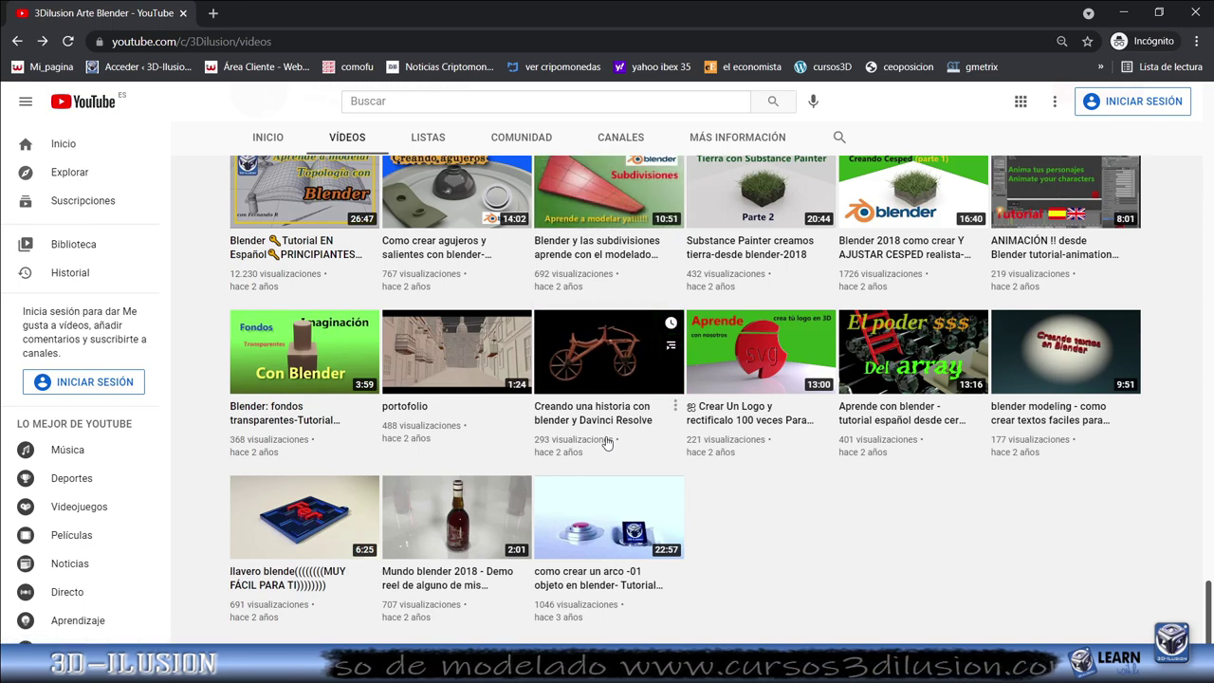
{"action": "left_click", "coordinate": [587, 511]}
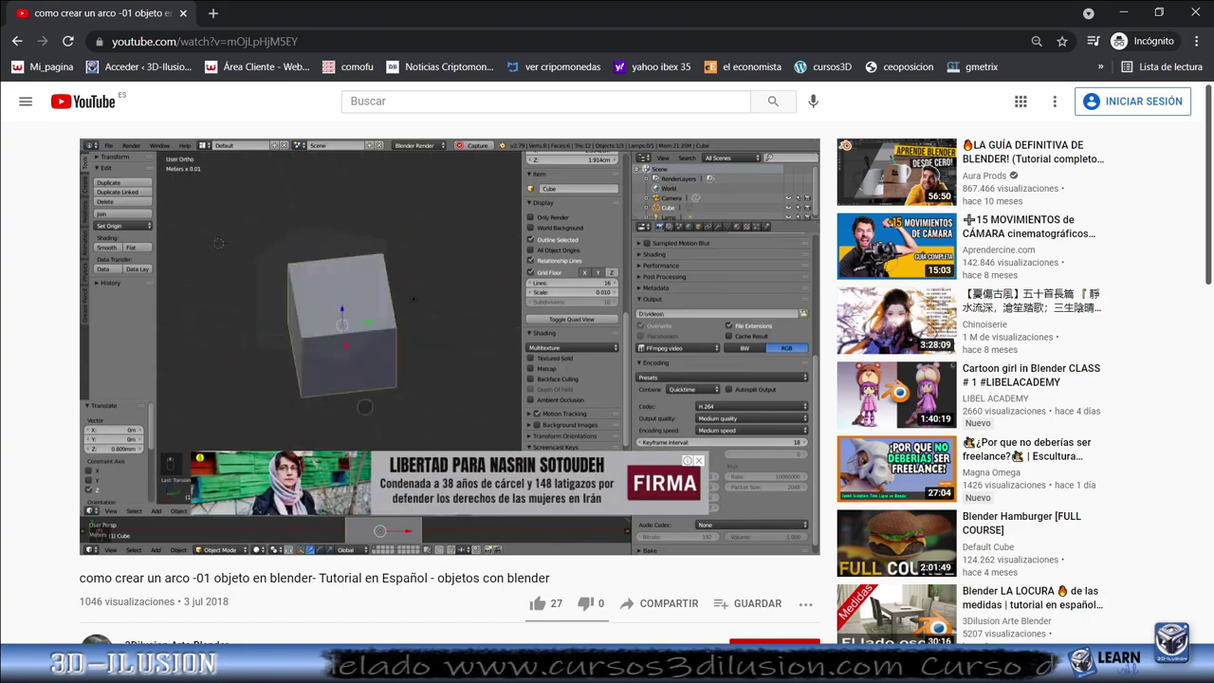
Dismiss the overlay ad on the arc tutorial and scroll through its description.
{"action": "left_click", "coordinate": [699, 461]}
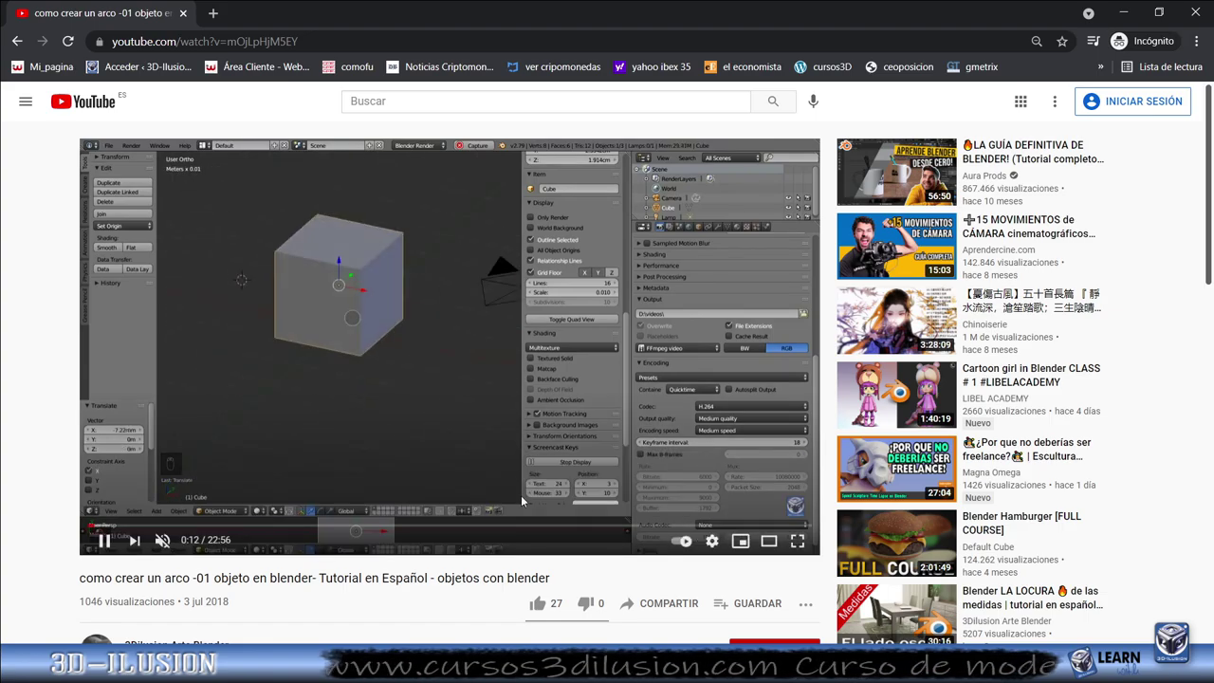
{"action": "scroll", "coordinate": [52, 448], "scroll_direction": "down", "scroll_amount": 2}
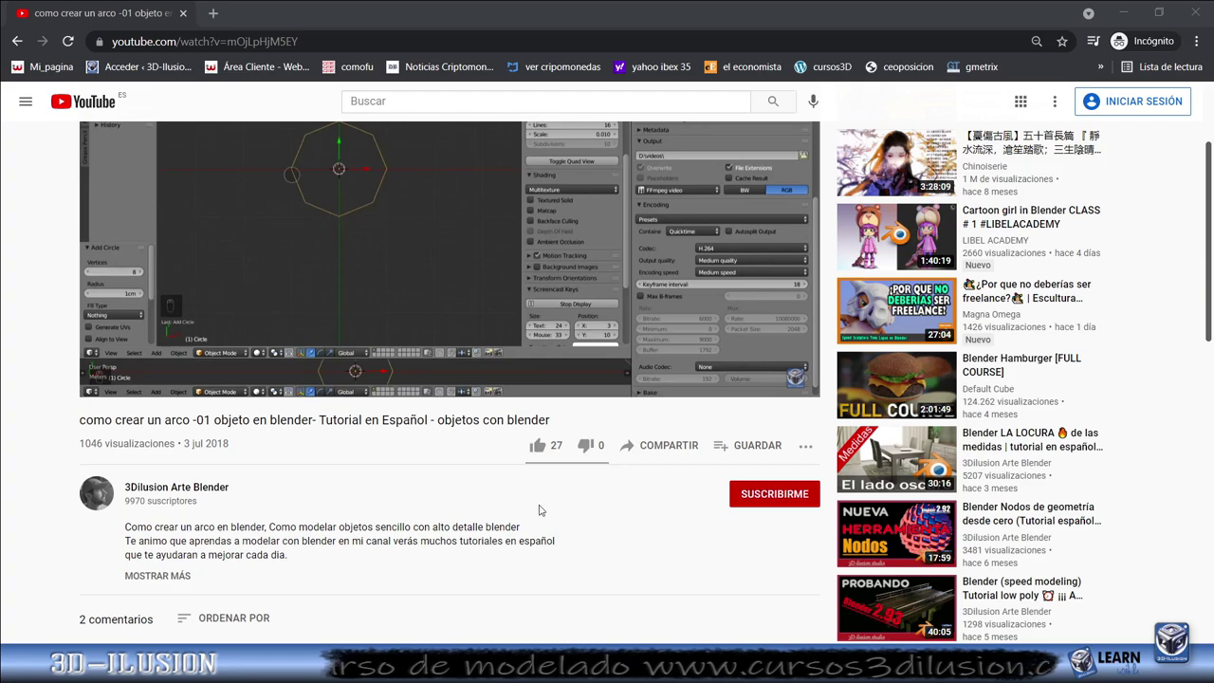
{"action": "scroll", "coordinate": [664, 427], "scroll_direction": "up", "scroll_amount": 2}
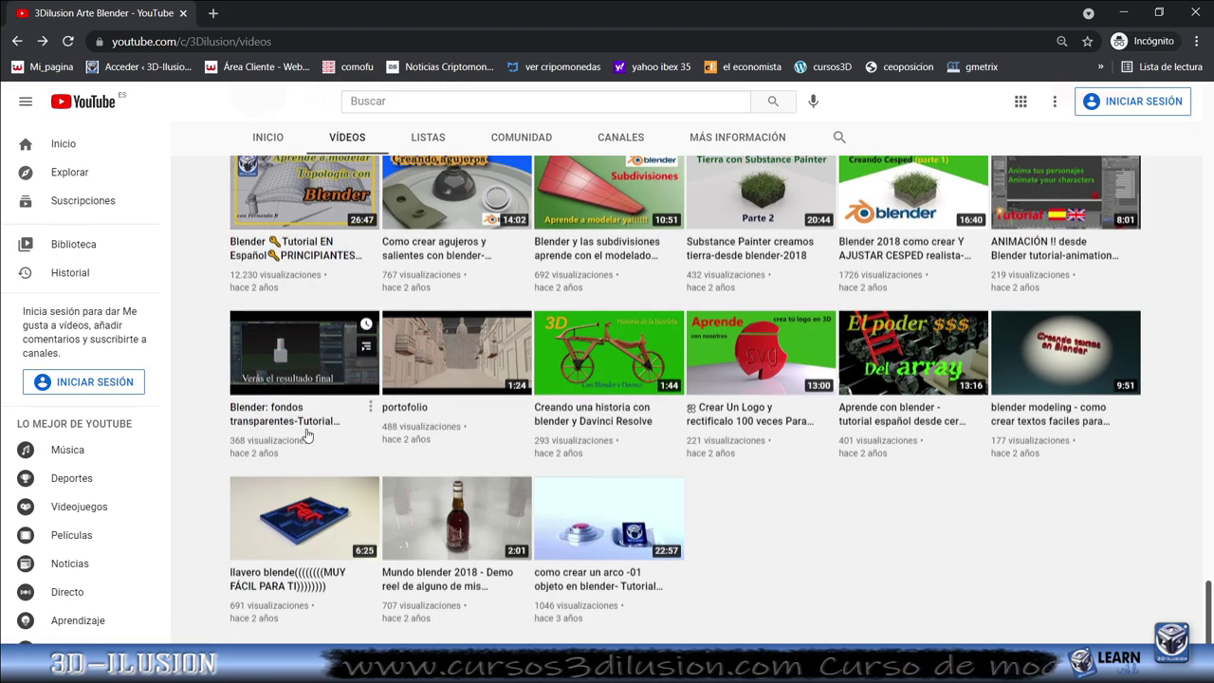
Play the 'ANIMACIÓN !! desde Blender' video and skip ahead to 0:25.
{"action": "scroll", "coordinate": [304, 434], "scroll_direction": "up", "scroll_amount": 1}
{"action": "mouse_move", "coordinate": [1065, 193]}
{"action": "left_click", "coordinate": [1062, 270]}
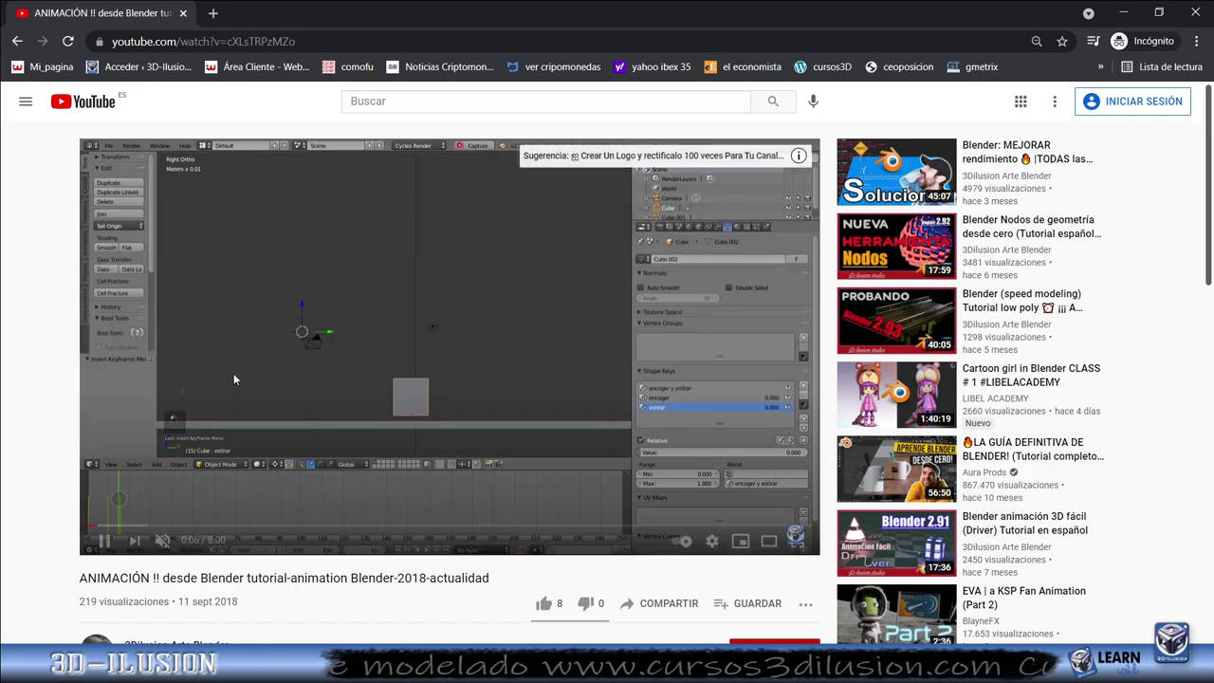
{"action": "left_click", "coordinate": [126, 528]}
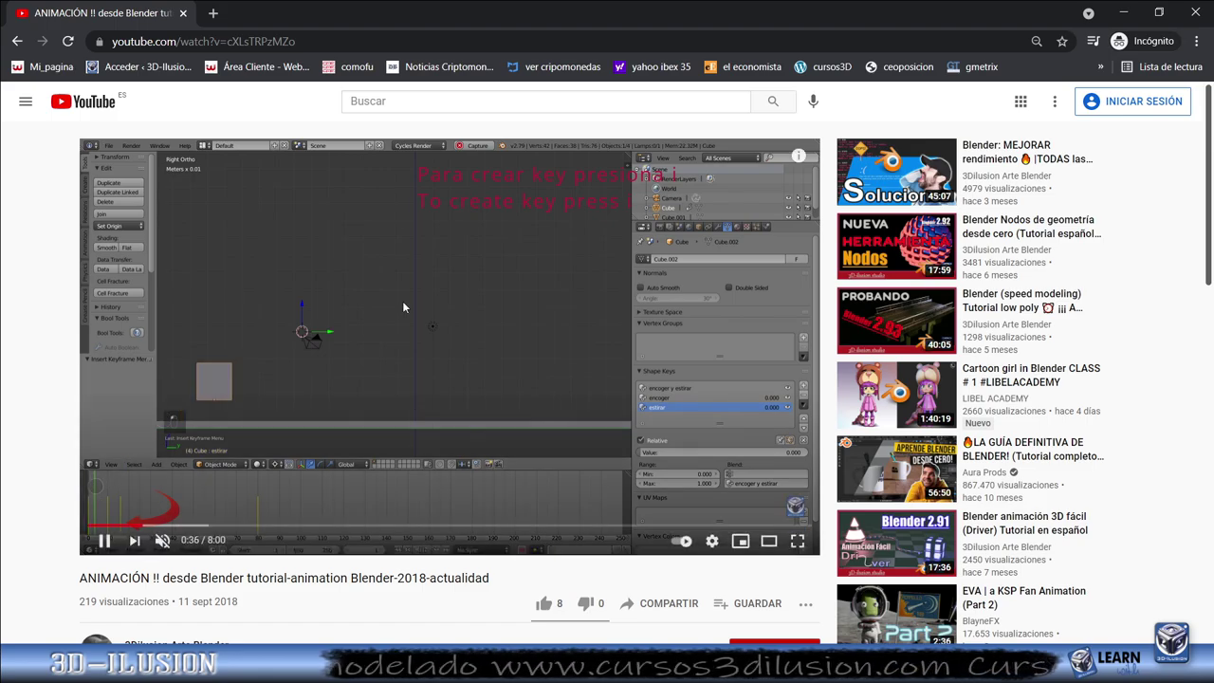
Scroll through the video page, then return to the channel's Videos tab.
{"action": "scroll", "coordinate": [402, 301], "scroll_direction": "down", "scroll_amount": 2}
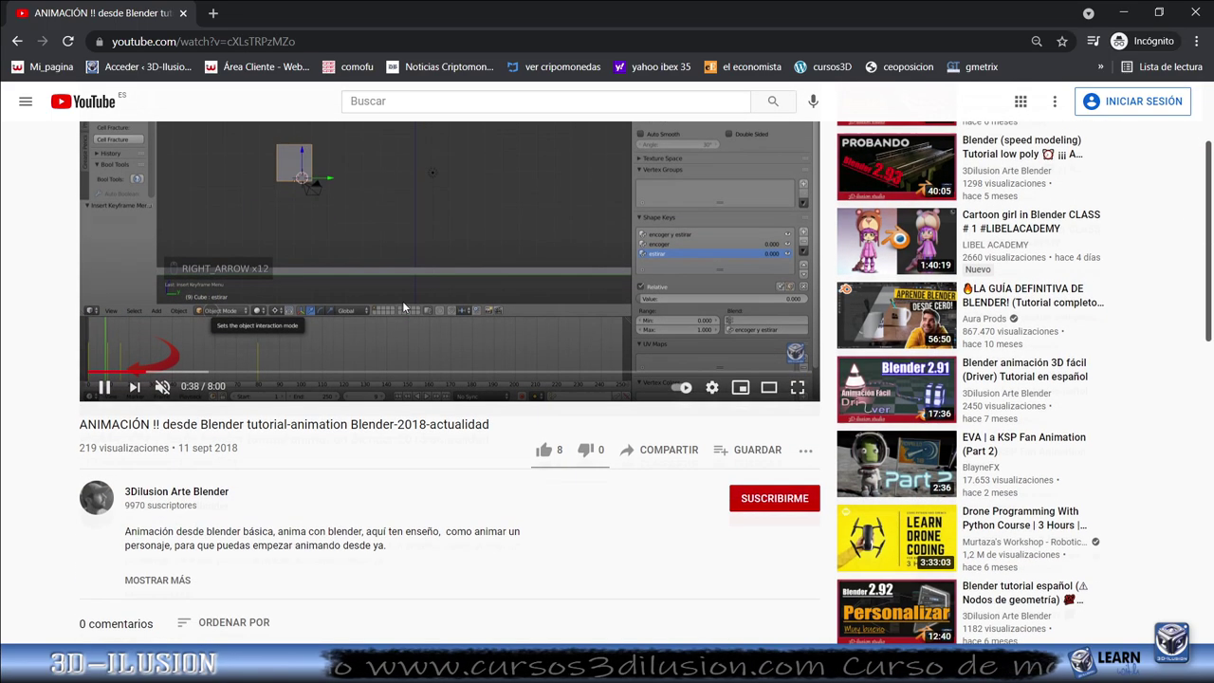
{"action": "scroll", "coordinate": [402, 301], "scroll_direction": "up", "scroll_amount": 2}
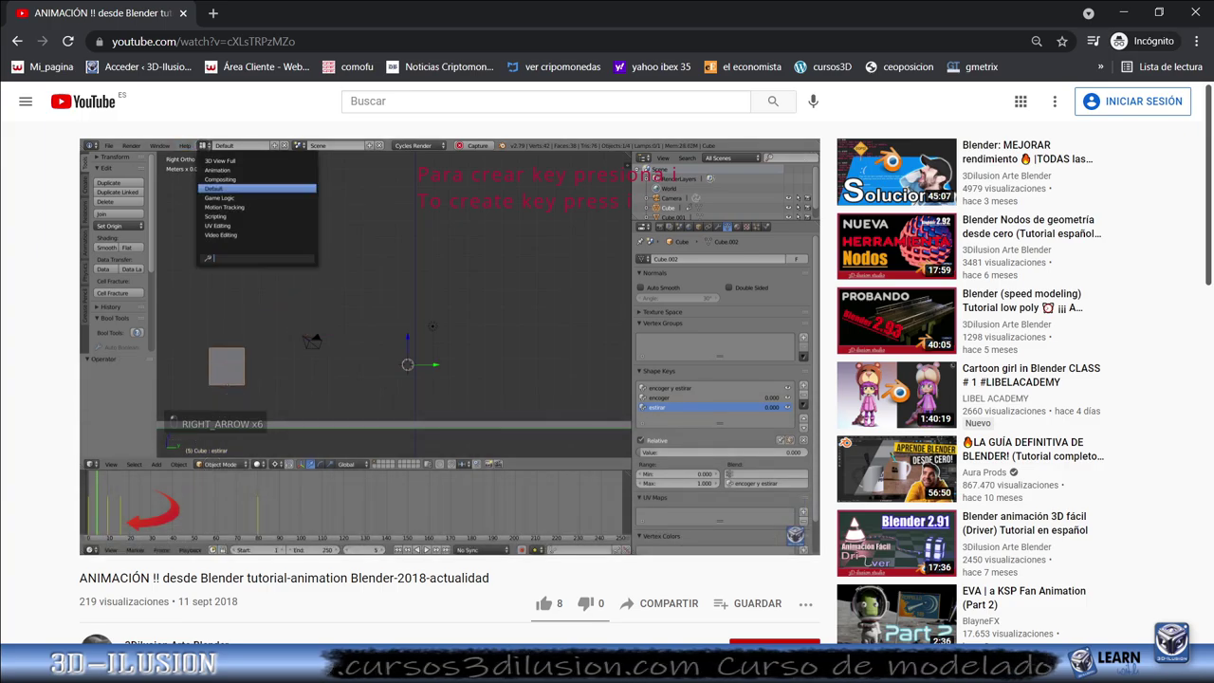
{"action": "scroll", "coordinate": [465, 468], "scroll_direction": "down", "scroll_amount": 3}
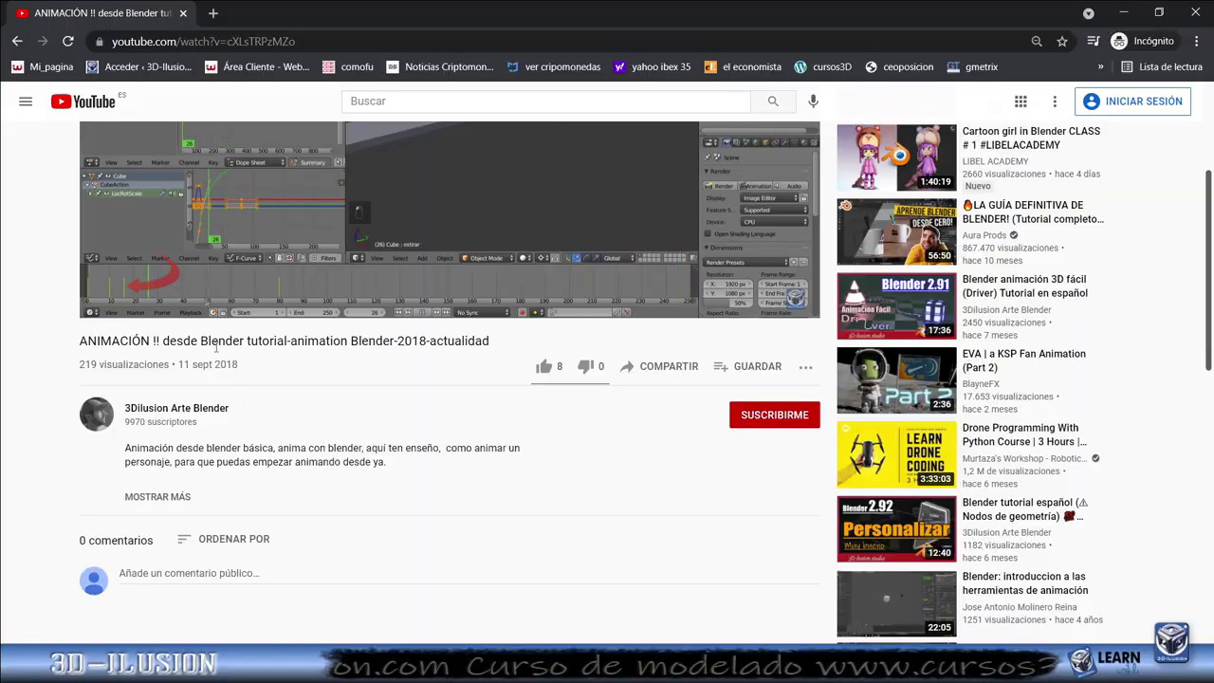
{"action": "scroll", "coordinate": [352, 343], "scroll_direction": "up", "scroll_amount": 3}
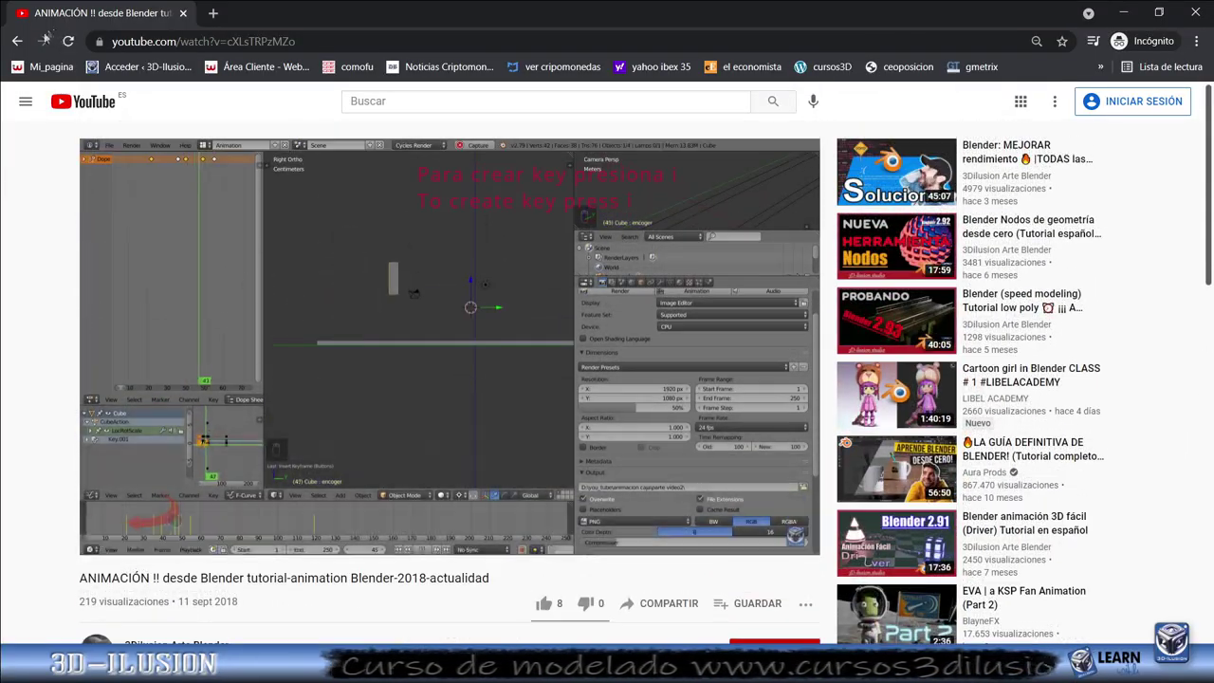
{"action": "left_click", "coordinate": [17, 42]}
{"action": "scroll", "coordinate": [757, 408], "scroll_direction": "down", "scroll_amount": 2}
{"action": "scroll", "coordinate": [756, 408], "scroll_direction": "down", "scroll_amount": 5}
{"action": "scroll", "coordinate": [757, 408], "scroll_direction": "down", "scroll_amount": 5}
{"action": "scroll", "coordinate": [756, 408], "scroll_direction": "down", "scroll_amount": 5}
{"action": "scroll", "coordinate": [756, 407], "scroll_direction": "down", "scroll_amount": 5}
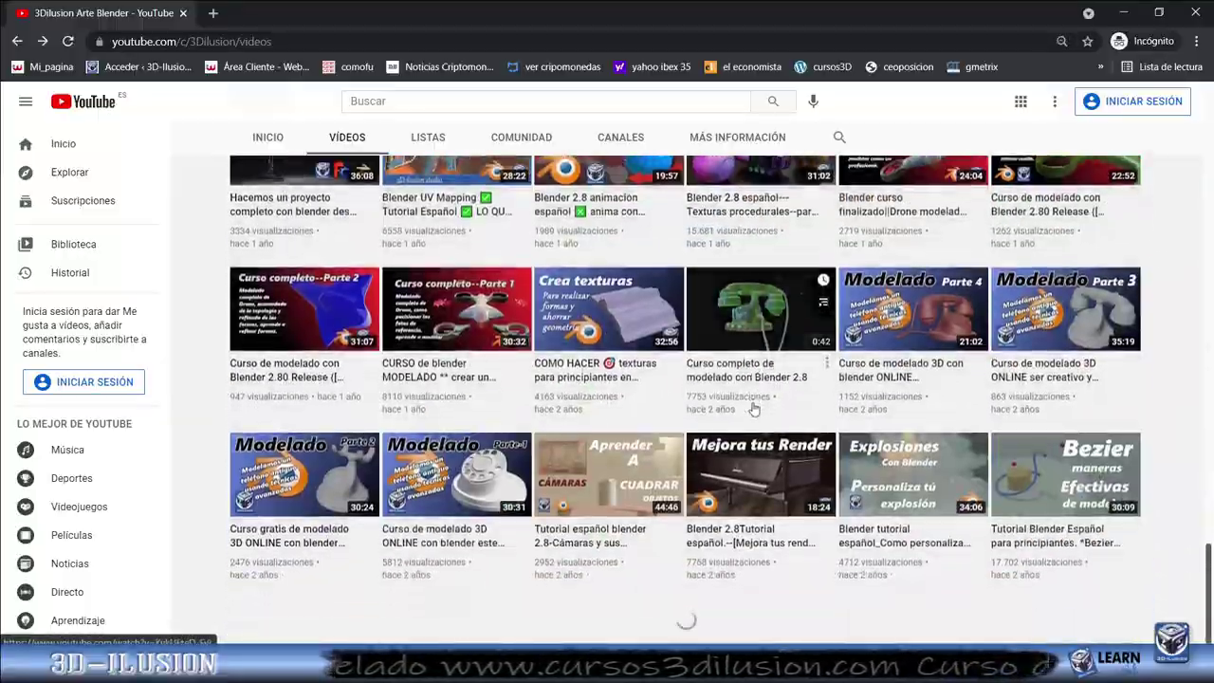
{"action": "scroll", "coordinate": [754, 408], "scroll_direction": "down", "scroll_amount": 3}
{"action": "scroll", "coordinate": [756, 436], "scroll_direction": "down", "scroll_amount": 3}
{"action": "scroll", "coordinate": [759, 474], "scroll_direction": "down", "scroll_amount": 3}
{"action": "scroll", "coordinate": [761, 521], "scroll_direction": "down", "scroll_amount": 3}
{"action": "scroll", "coordinate": [762, 521], "scroll_direction": "down", "scroll_amount": 5}
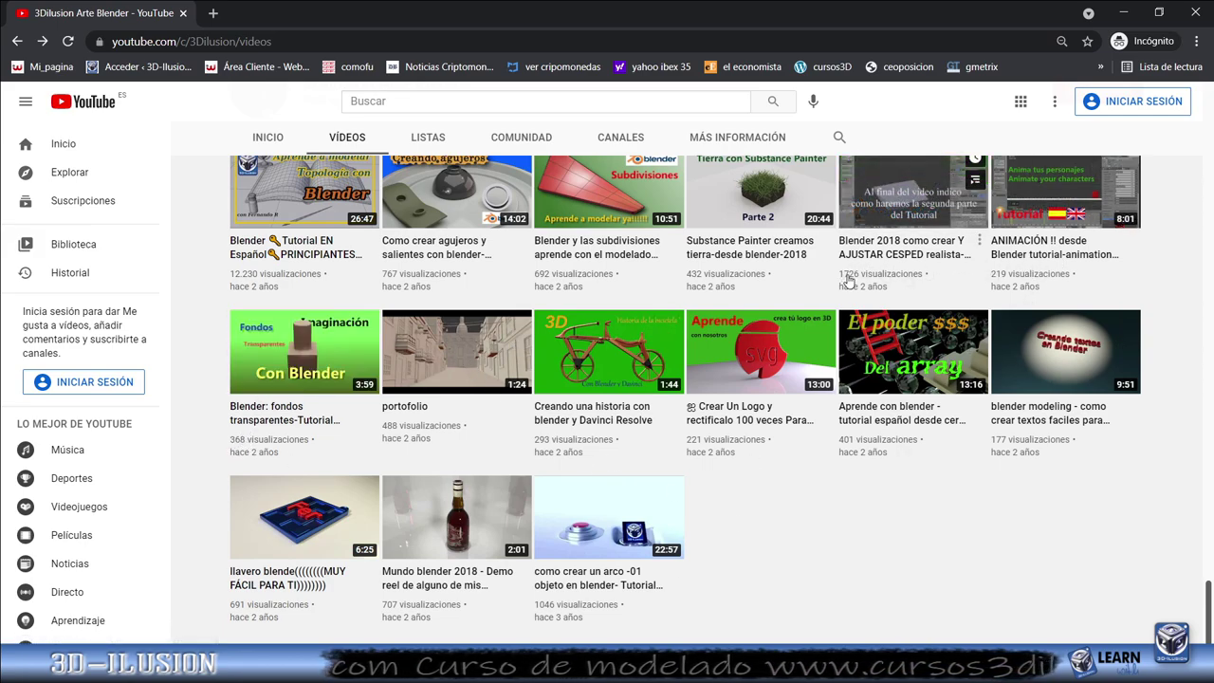
{"action": "scroll", "coordinate": [271, 351], "scroll_direction": "up", "scroll_amount": 1}
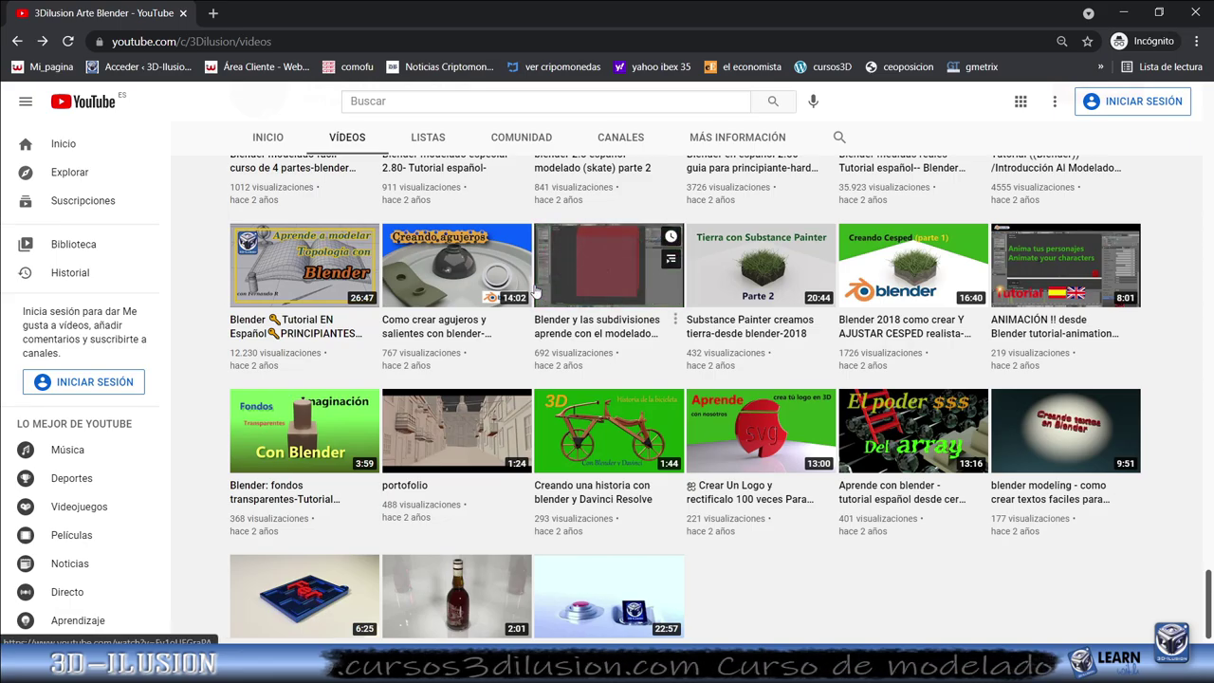
{"action": "scroll", "coordinate": [536, 292], "scroll_direction": "up", "scroll_amount": 1}
{"action": "scroll", "coordinate": [536, 292], "scroll_direction": "up", "scroll_amount": 1}
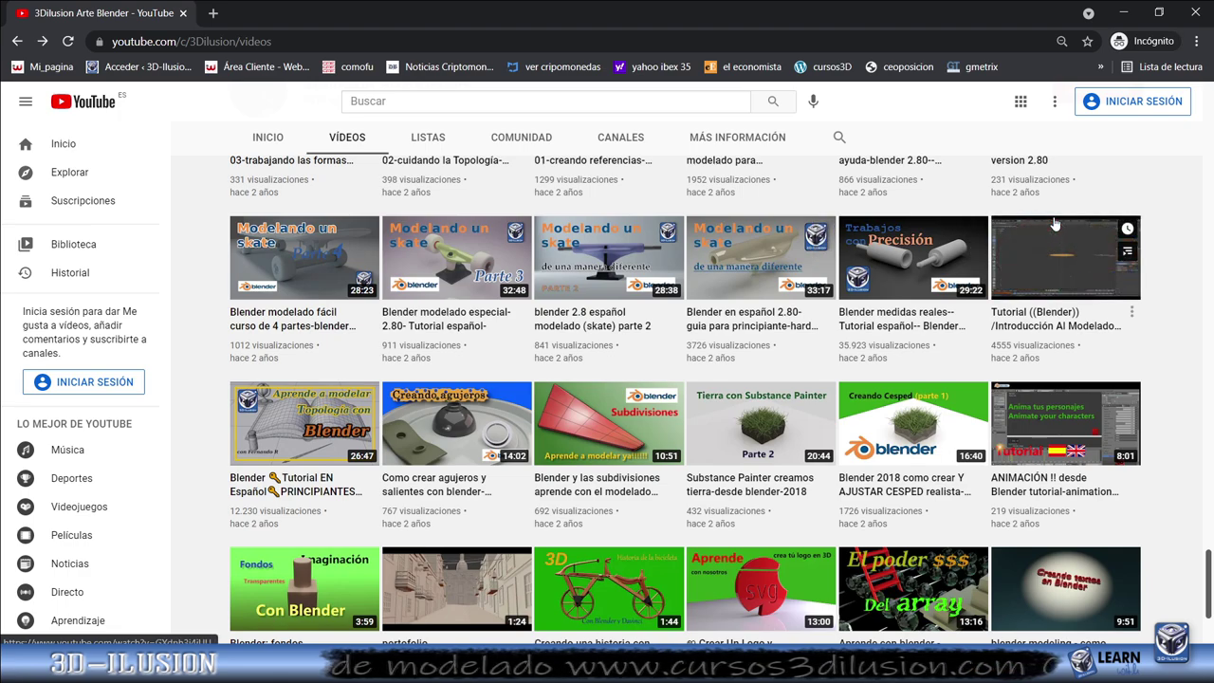
{"action": "mouse_move", "coordinate": [608, 257]}
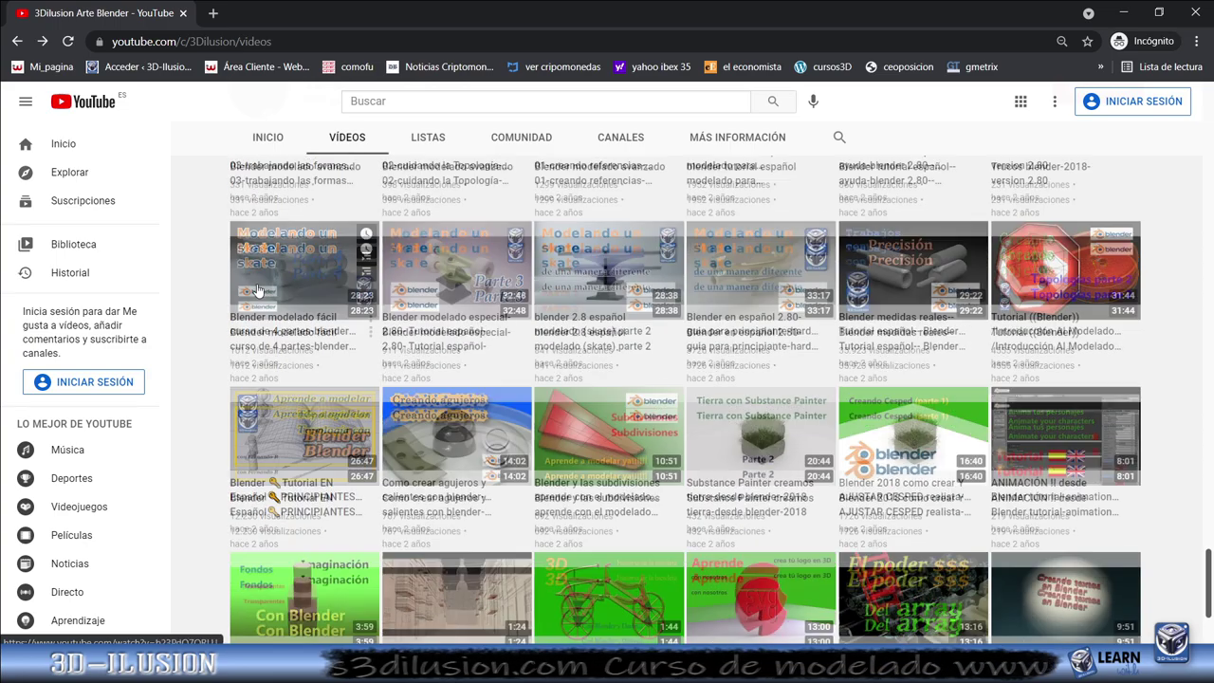
{"action": "scroll", "coordinate": [256, 289], "scroll_direction": "up", "scroll_amount": 2}
{"action": "scroll", "coordinate": [973, 384], "scroll_direction": "up", "scroll_amount": 1}
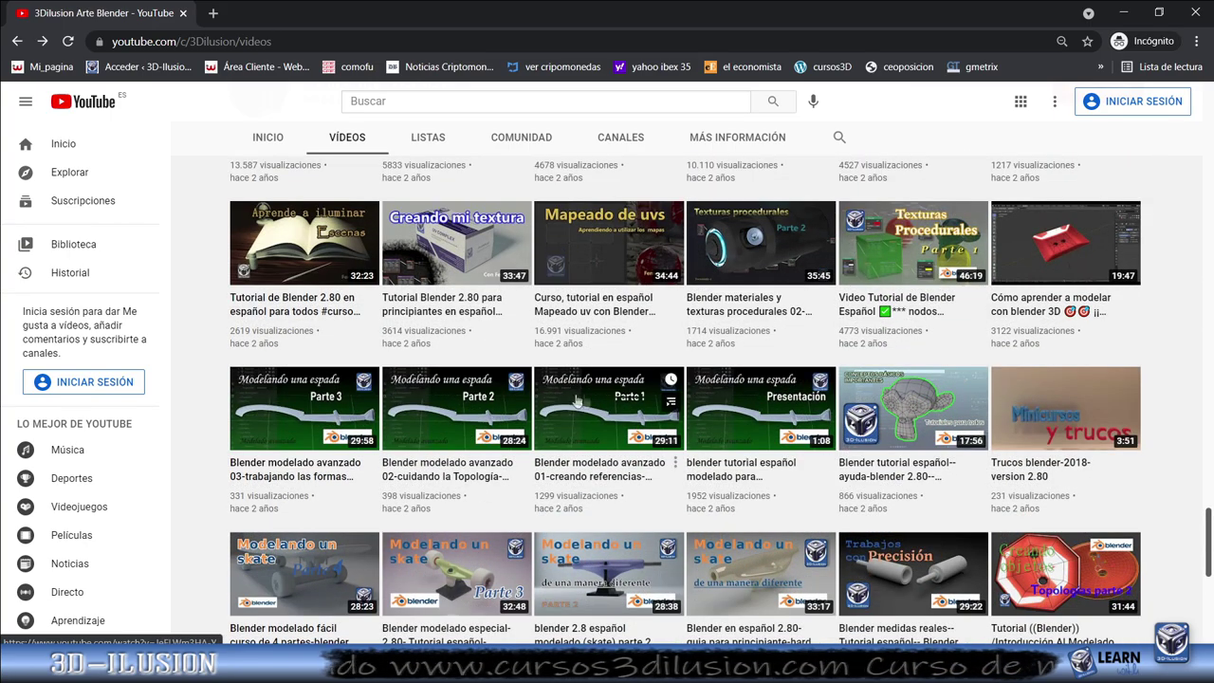
{"action": "scroll", "coordinate": [272, 377], "scroll_direction": "up", "scroll_amount": 2}
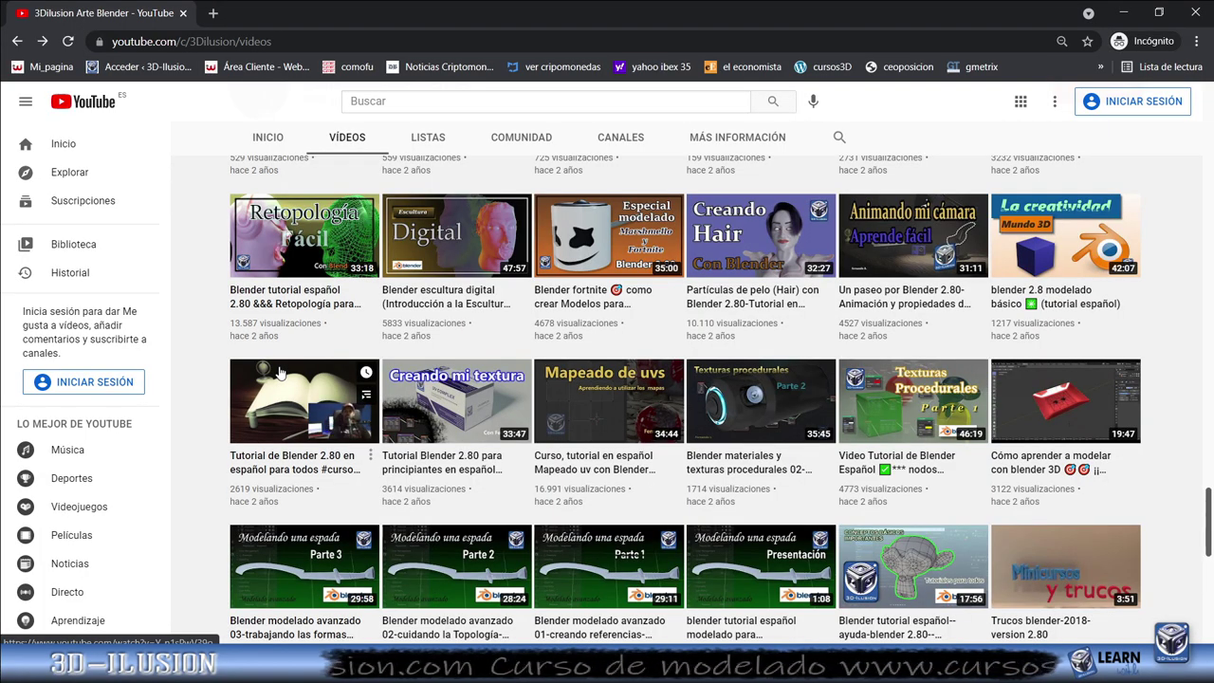
{"action": "scroll", "coordinate": [619, 453], "scroll_direction": "up", "scroll_amount": 3}
{"action": "scroll", "coordinate": [619, 453], "scroll_direction": "up", "scroll_amount": 3}
{"action": "scroll", "coordinate": [619, 453], "scroll_direction": "up", "scroll_amount": 3}
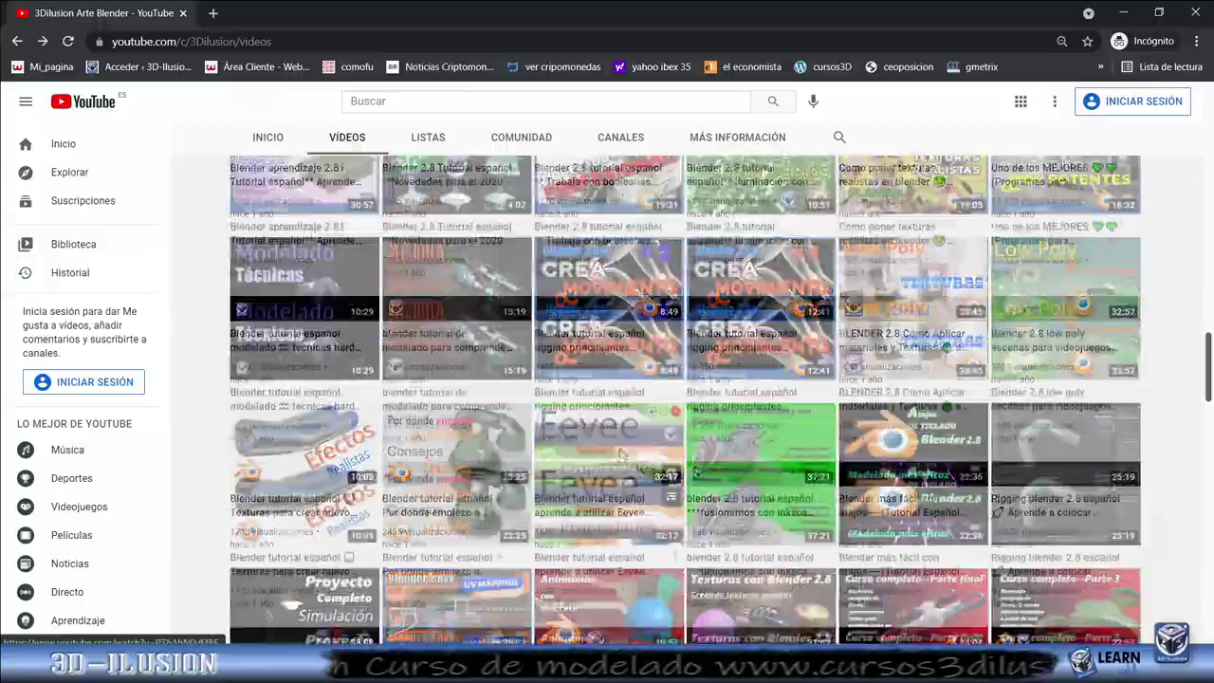
{"action": "scroll", "coordinate": [619, 453], "scroll_direction": "up", "scroll_amount": 3}
{"action": "scroll", "coordinate": [619, 453], "scroll_direction": "up", "scroll_amount": 3}
{"action": "scroll", "coordinate": [619, 453], "scroll_direction": "up", "scroll_amount": 3}
{"action": "scroll", "coordinate": [622, 455], "scroll_direction": "up", "scroll_amount": 3}
{"action": "scroll", "coordinate": [621, 455], "scroll_direction": "down", "scroll_amount": 3}
{"action": "scroll", "coordinate": [621, 456], "scroll_direction": "down", "scroll_amount": 3}
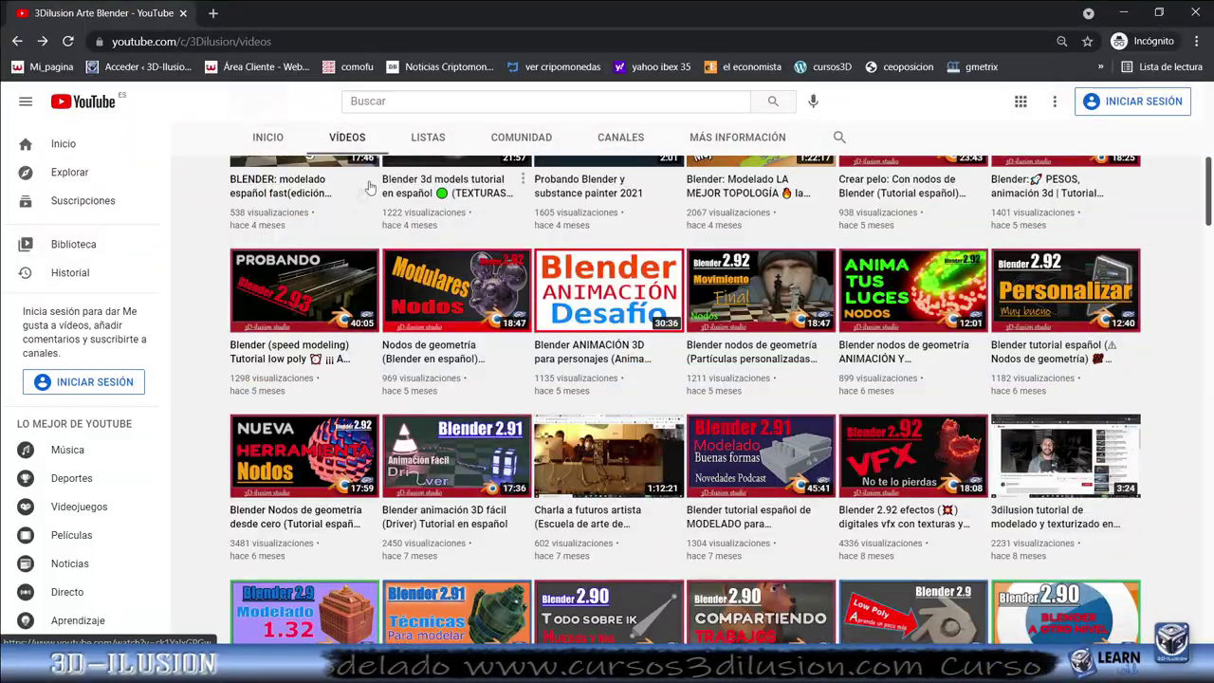
{"action": "mouse_move", "coordinate": [912, 290]}
{"action": "scroll", "coordinate": [561, 378], "scroll_direction": "up", "scroll_amount": 2}
{"action": "scroll", "coordinate": [574, 379], "scroll_direction": "up", "scroll_amount": 4}
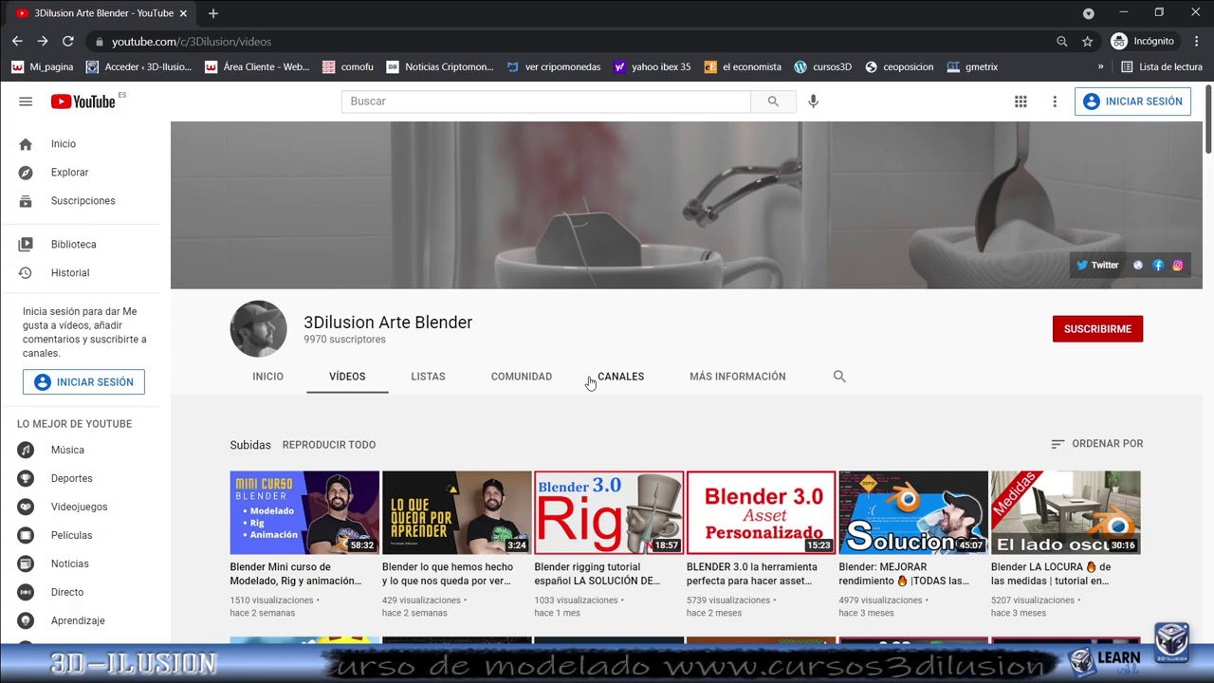
Scroll further down the 3Dilusion Arte Blender Videos tab past its newest uploads.
{"action": "scroll", "coordinate": [588, 382], "scroll_direction": "down", "scroll_amount": 2}
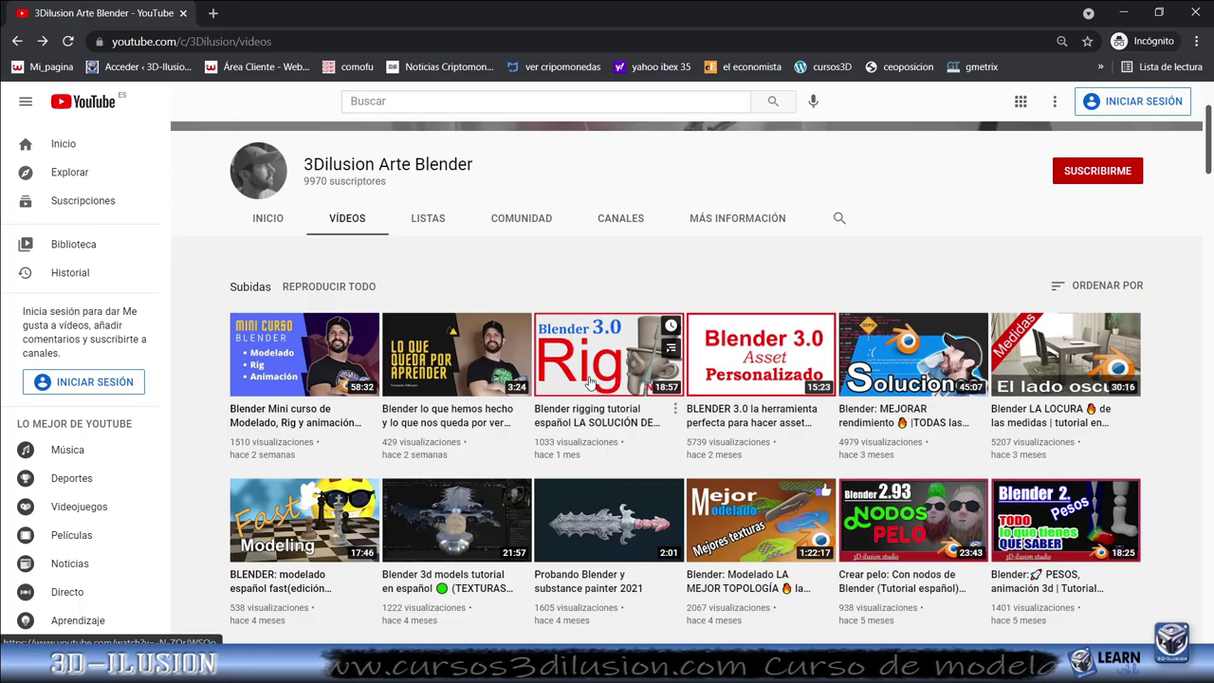
{"action": "scroll", "coordinate": [589, 382], "scroll_direction": "down", "scroll_amount": 2}
{"action": "scroll", "coordinate": [589, 382], "scroll_direction": "down", "scroll_amount": 2}
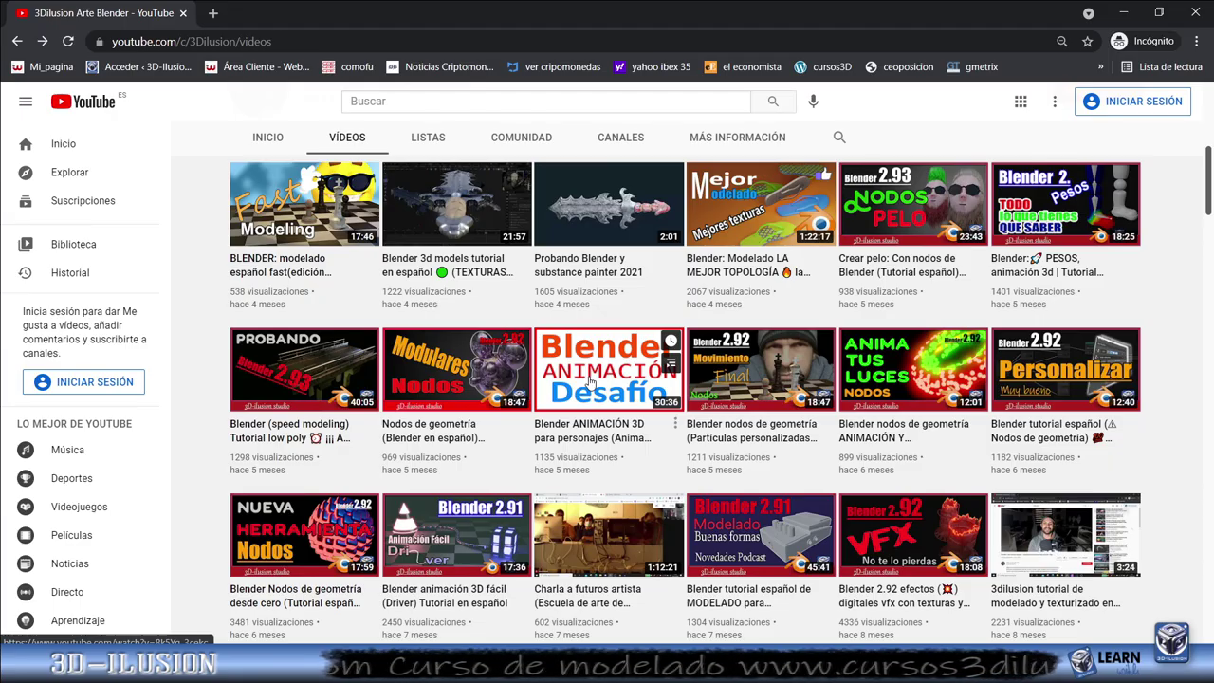
{"action": "scroll", "coordinate": [589, 382], "scroll_direction": "down", "scroll_amount": 2}
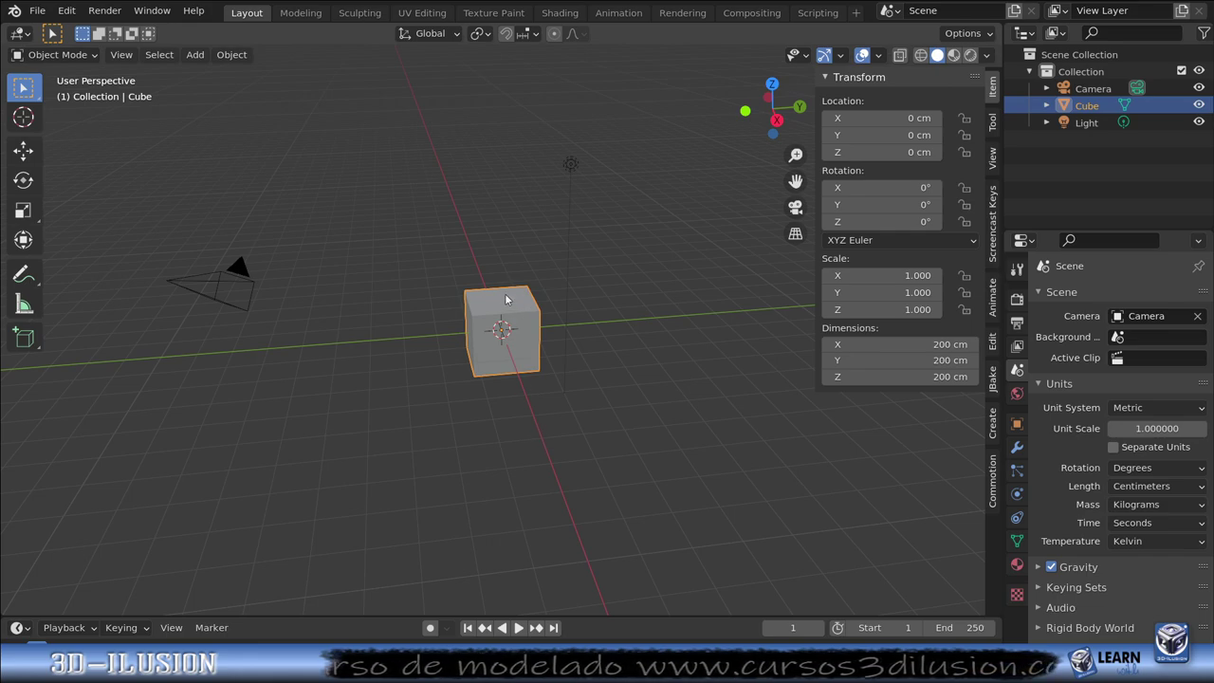
Check the available formats under File > Export, then close the menu.
{"action": "scroll", "coordinate": [510, 295], "scroll_direction": "up", "scroll_amount": 2}
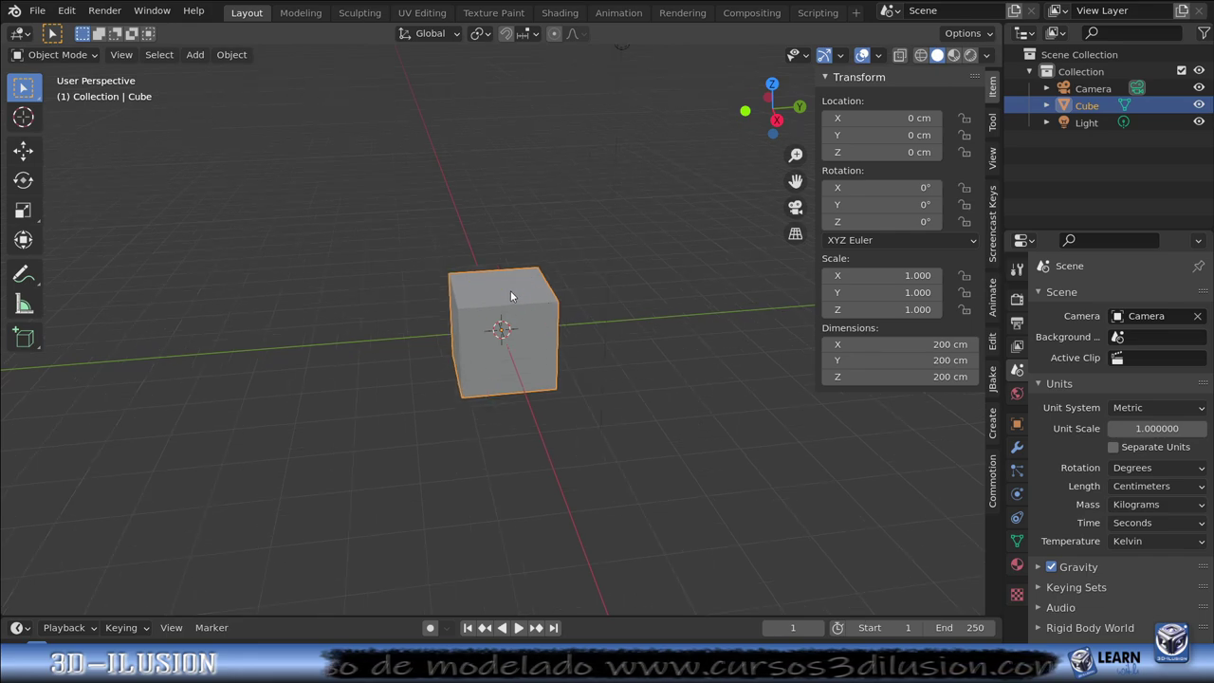
{"action": "left_click", "coordinate": [40, 17]}
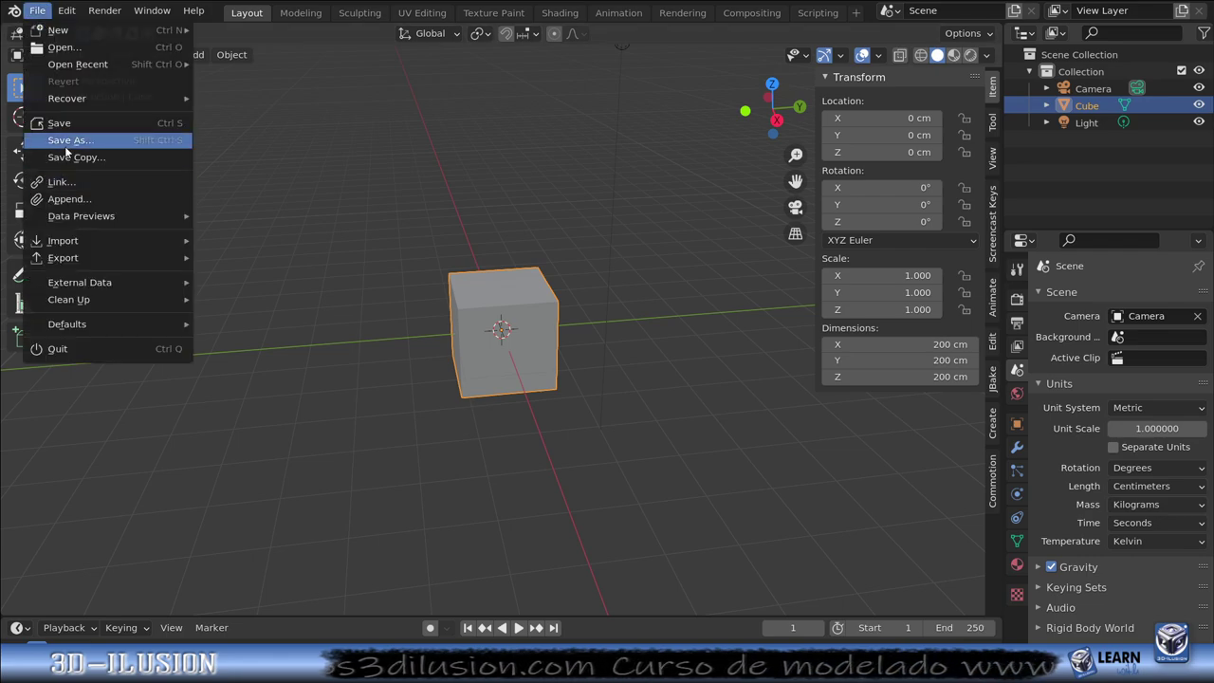
{"action": "mouse_move", "coordinate": [62, 258]}
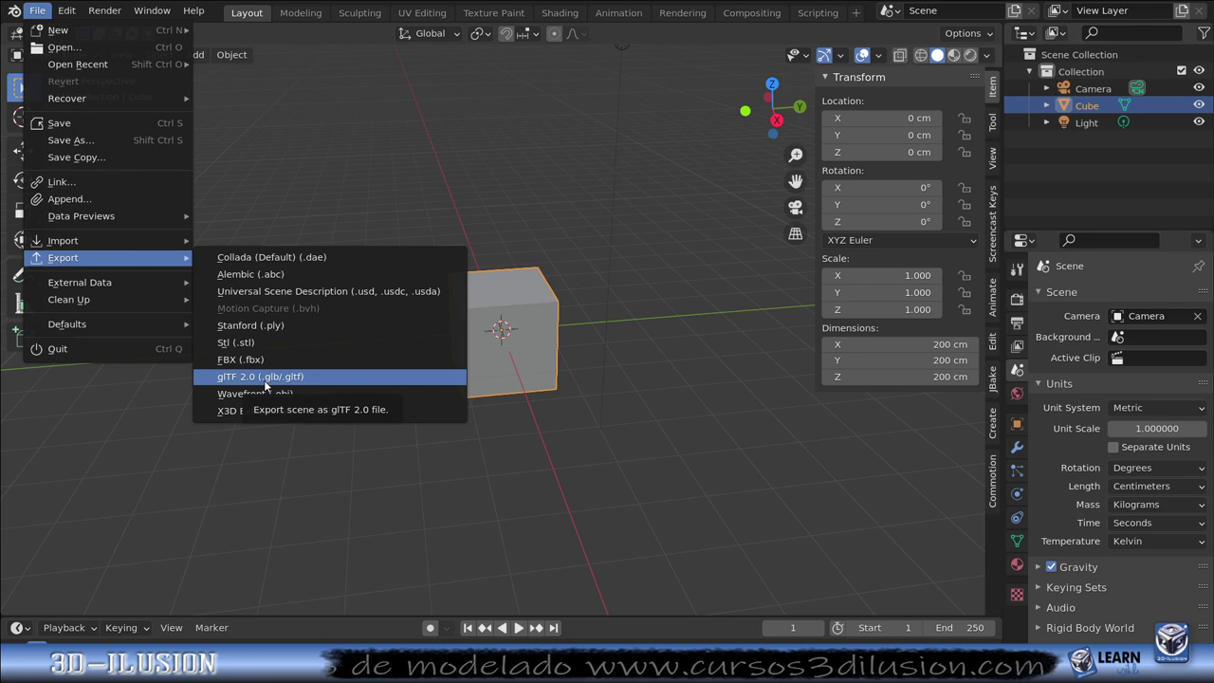
{"action": "key", "text": "Escape"}
Duplicate the cube as Cube.001 at the original's position.
{"action": "key", "text": "shift+d"}
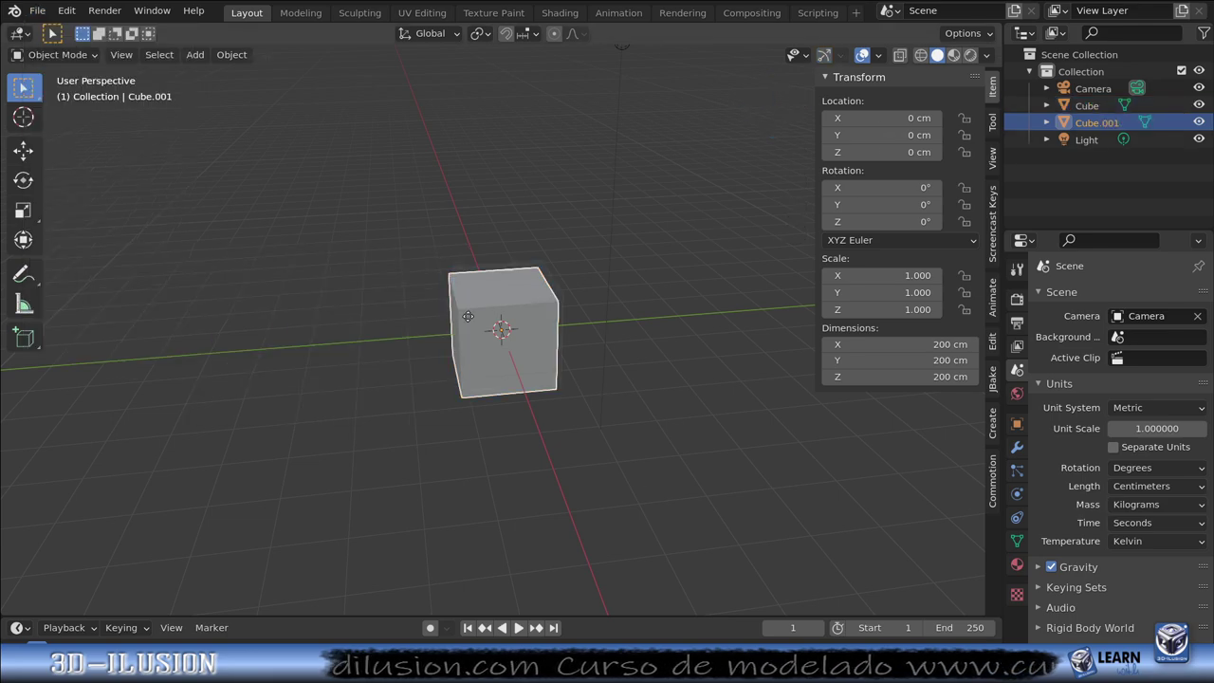
{"action": "left_click", "coordinate": [603, 156]}
{"action": "scroll", "coordinate": [562, 277], "scroll_direction": "down", "scroll_amount": 3}
Delete the light and the camera, leaving only the two cubes, and bring up the export formats.
{"action": "middle_click_drag", "start_coordinate": [562, 277], "coordinate": [517, 274]}
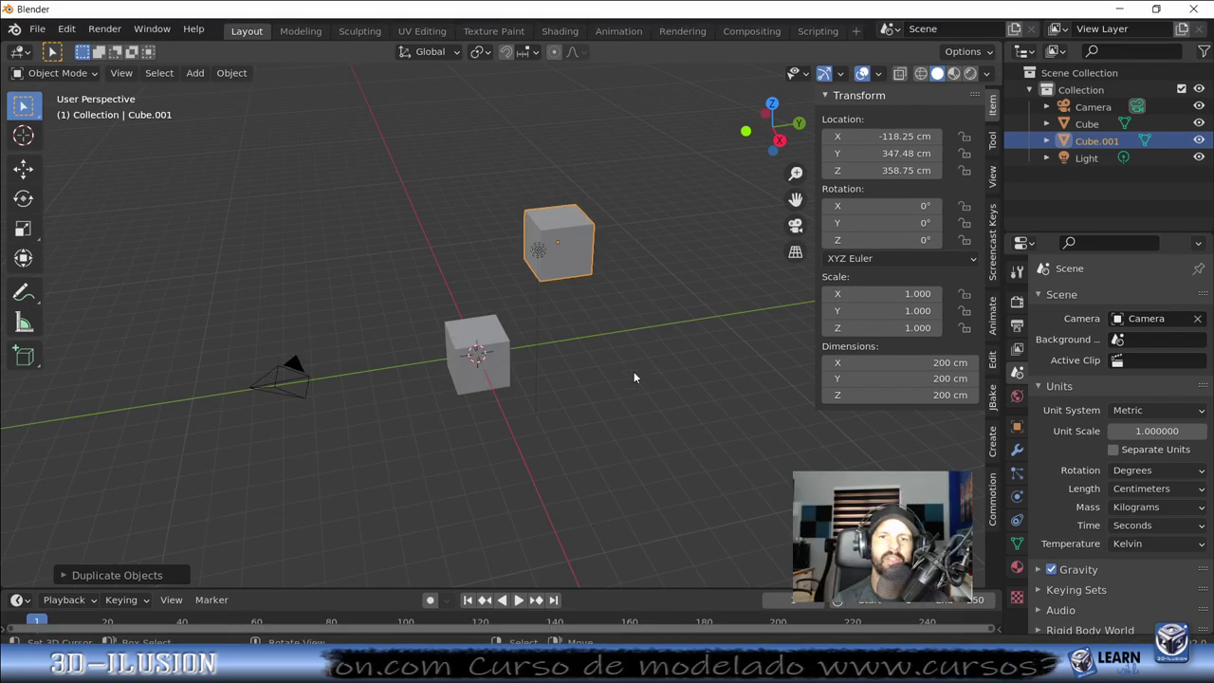
{"action": "left_click", "coordinate": [538, 249]}
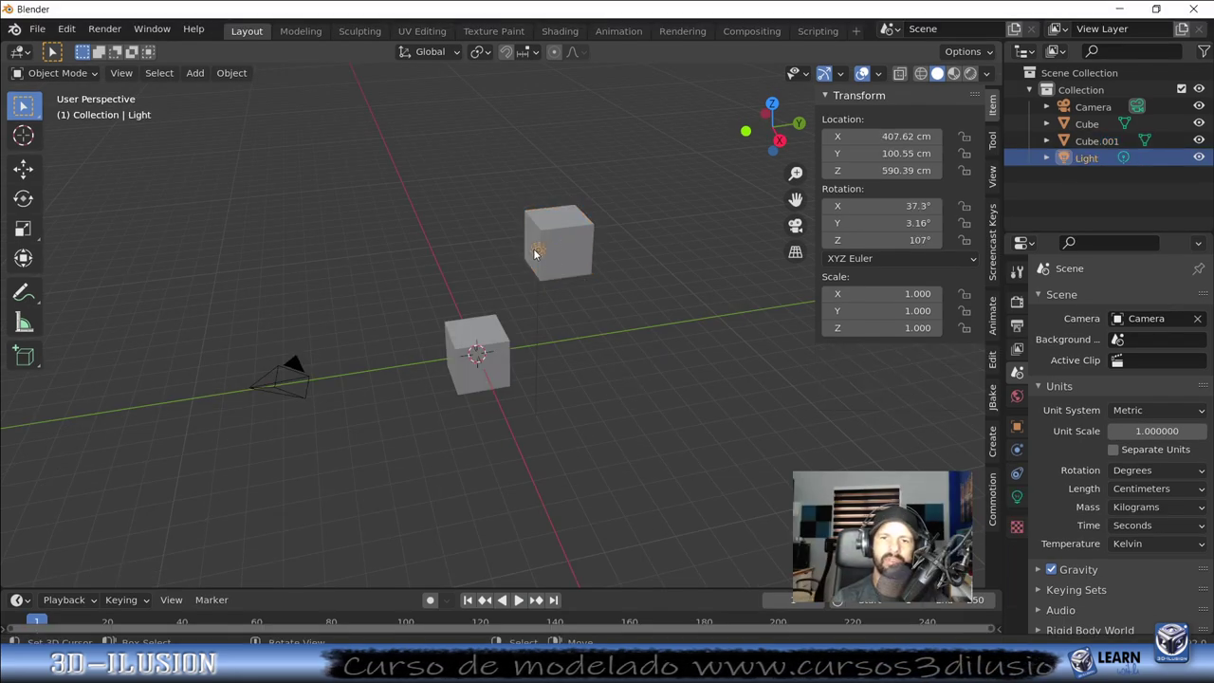
{"action": "key", "text": "Delete"}
{"action": "left_click", "coordinate": [289, 375]}
{"action": "key", "text": "Delete"}
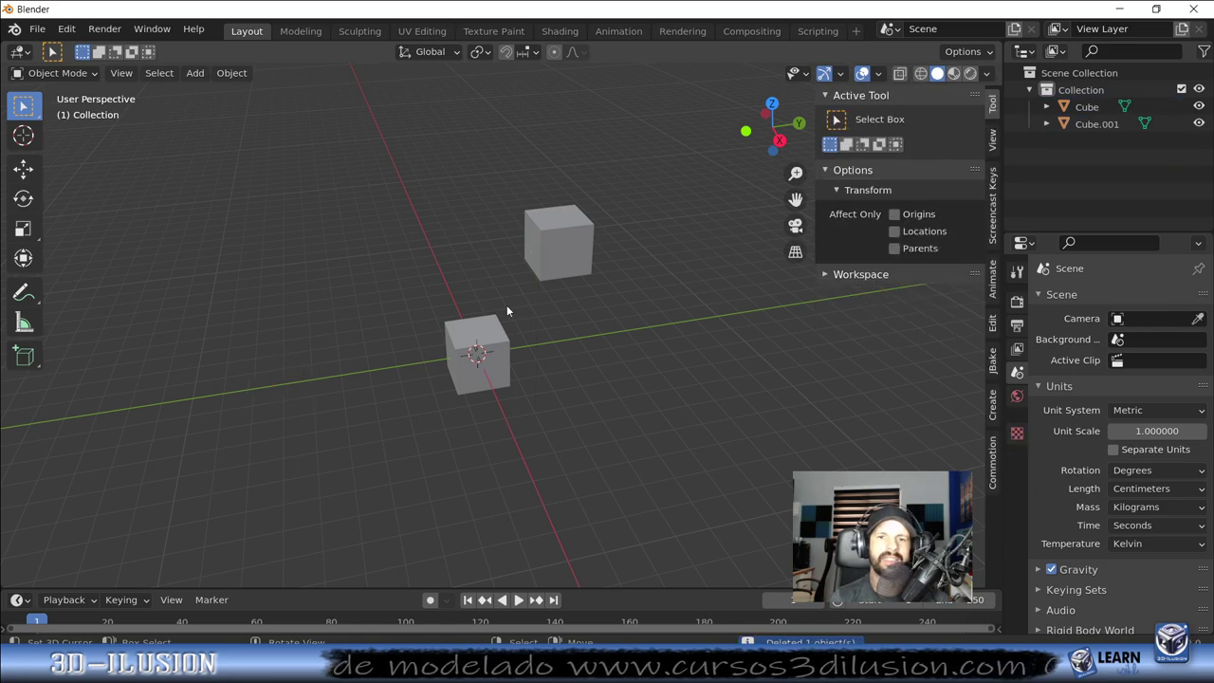
{"action": "mouse_move", "coordinate": [506, 304]}
{"action": "middle_mouse_down"}
{"action": "mouse_move", "coordinate": [565, 292]}
{"action": "mouse_move", "coordinate": [536, 224]}
{"action": "mouse_move", "coordinate": [585, 267]}
{"action": "middle_mouse_up"}
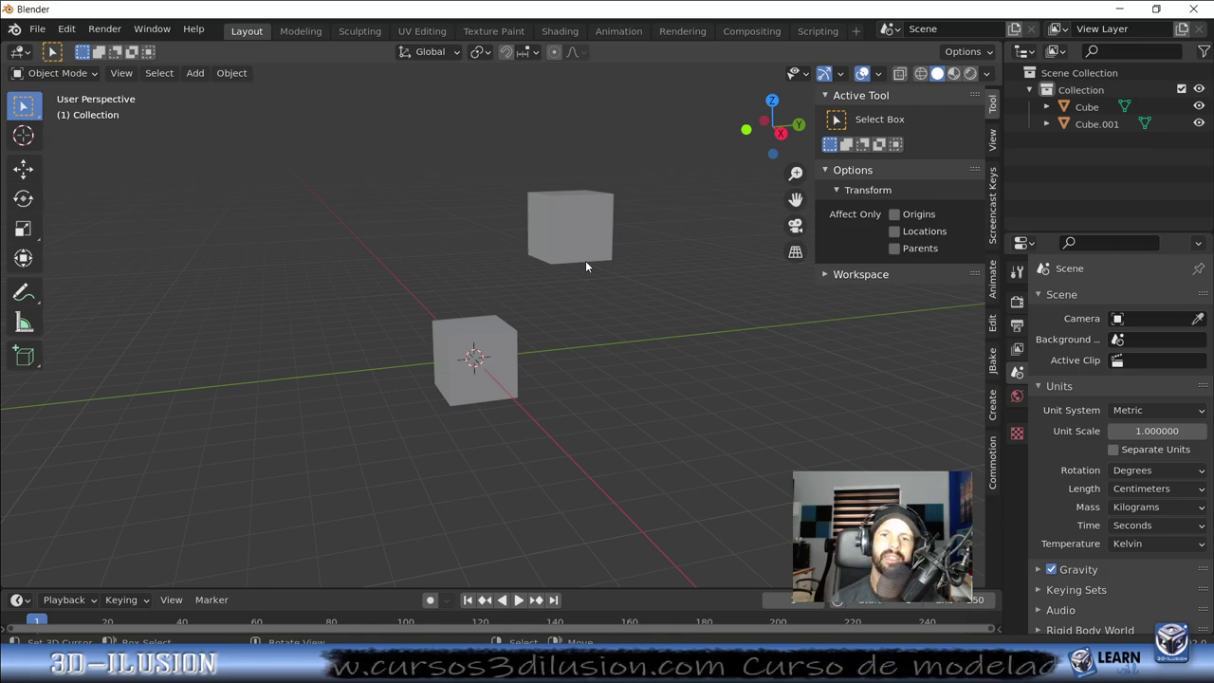
{"action": "left_click", "coordinate": [37, 29]}
{"action": "mouse_move", "coordinate": [63, 276]}
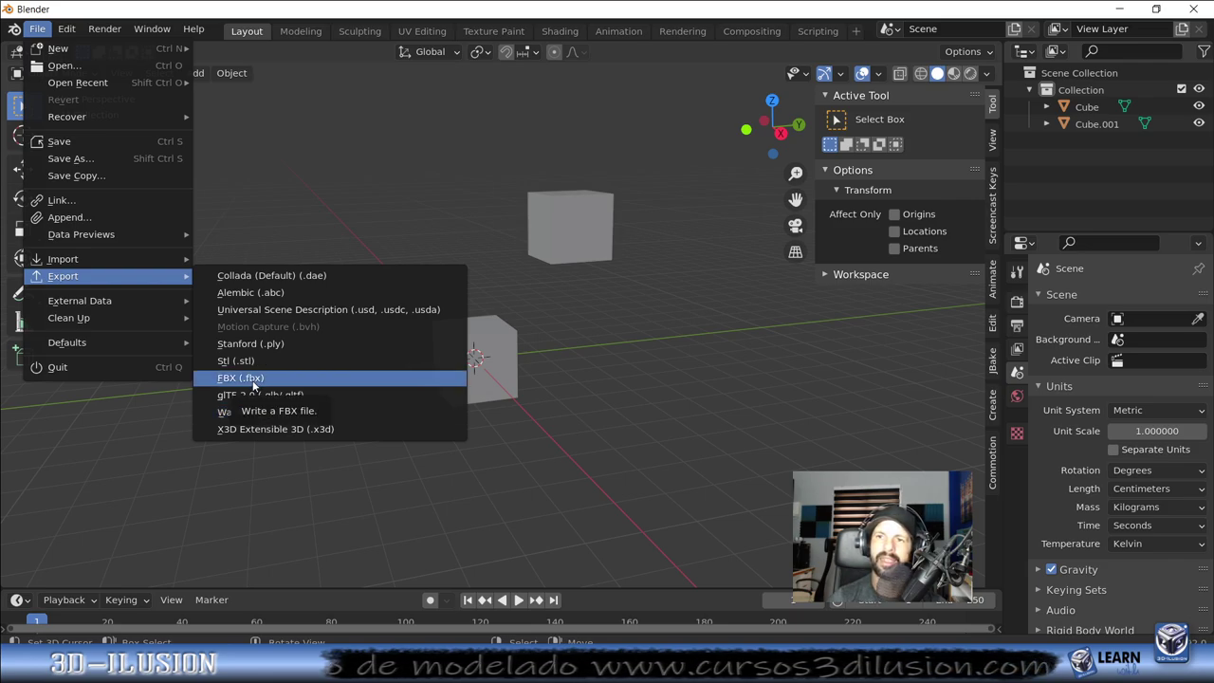
Open the FBX (.fbx) export options, scroll through them, and cancel without exporting.
{"action": "left_click", "coordinate": [252, 379]}
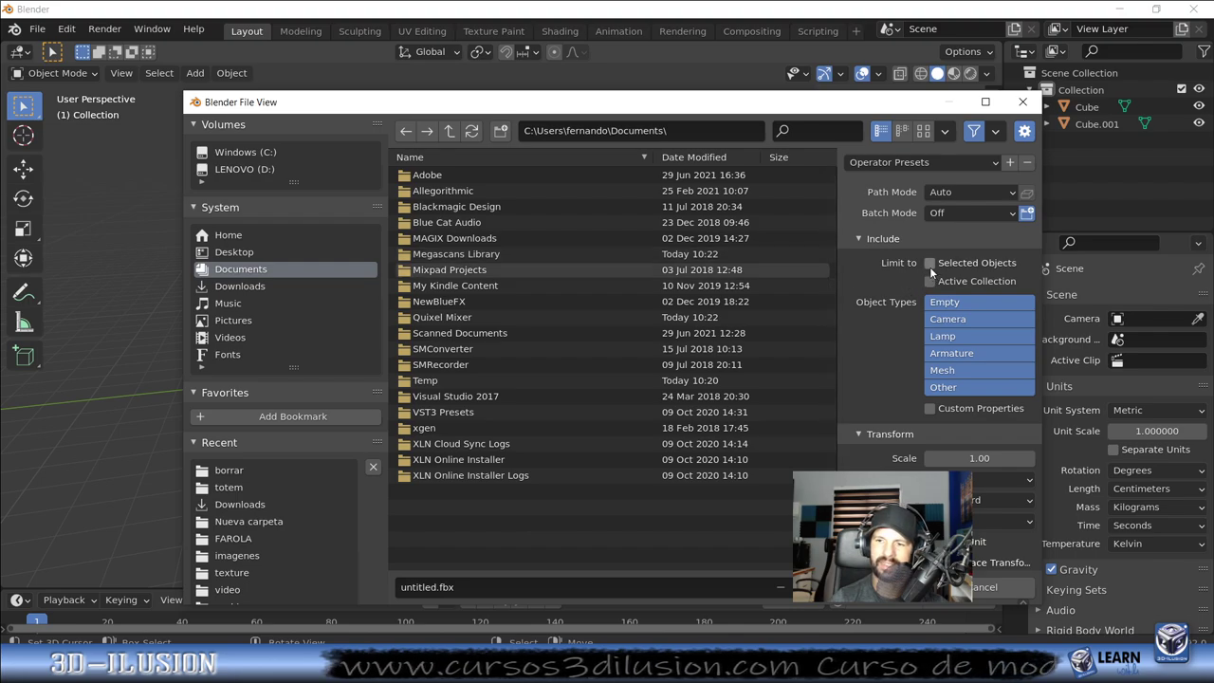
{"action": "scroll", "coordinate": [925, 381], "scroll_direction": "down", "scroll_amount": 3}
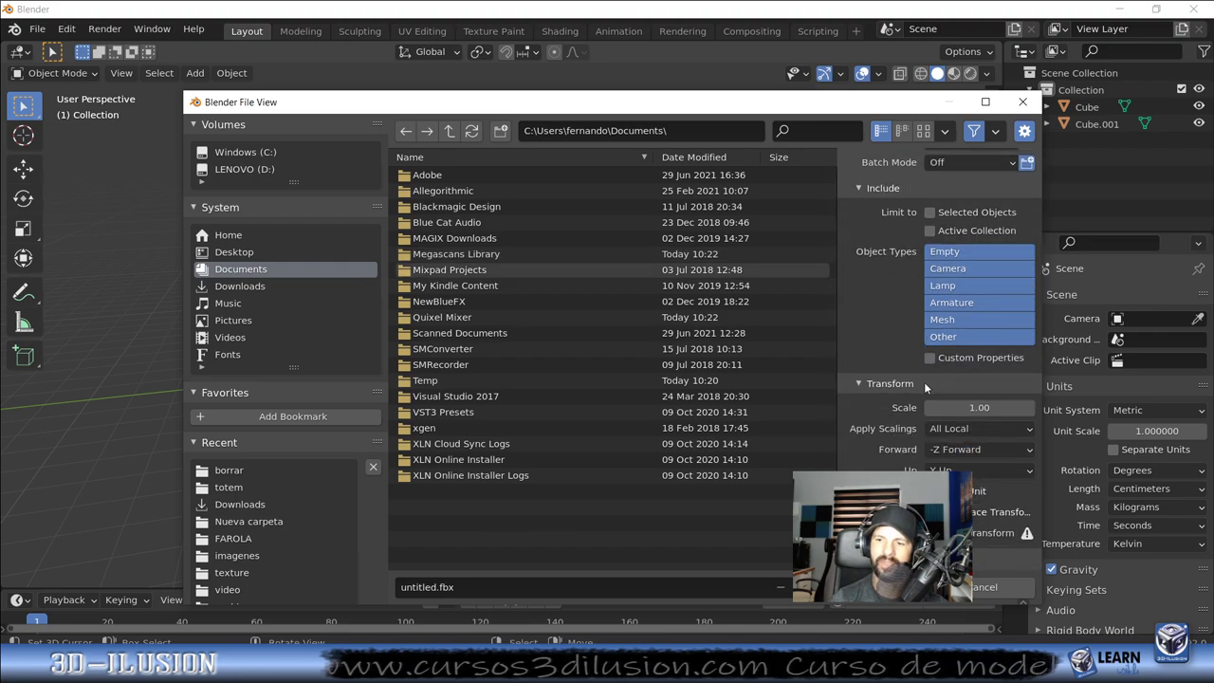
{"action": "left_click", "coordinate": [1022, 103]}
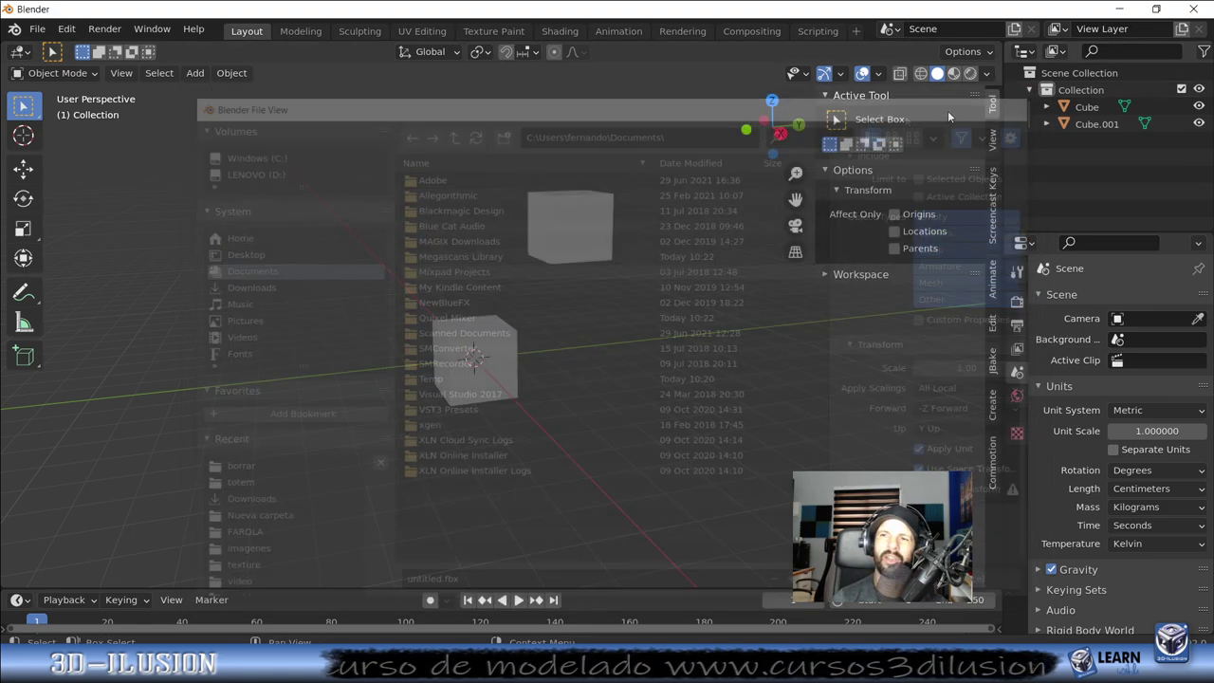
{"action": "left_click", "coordinate": [38, 31]}
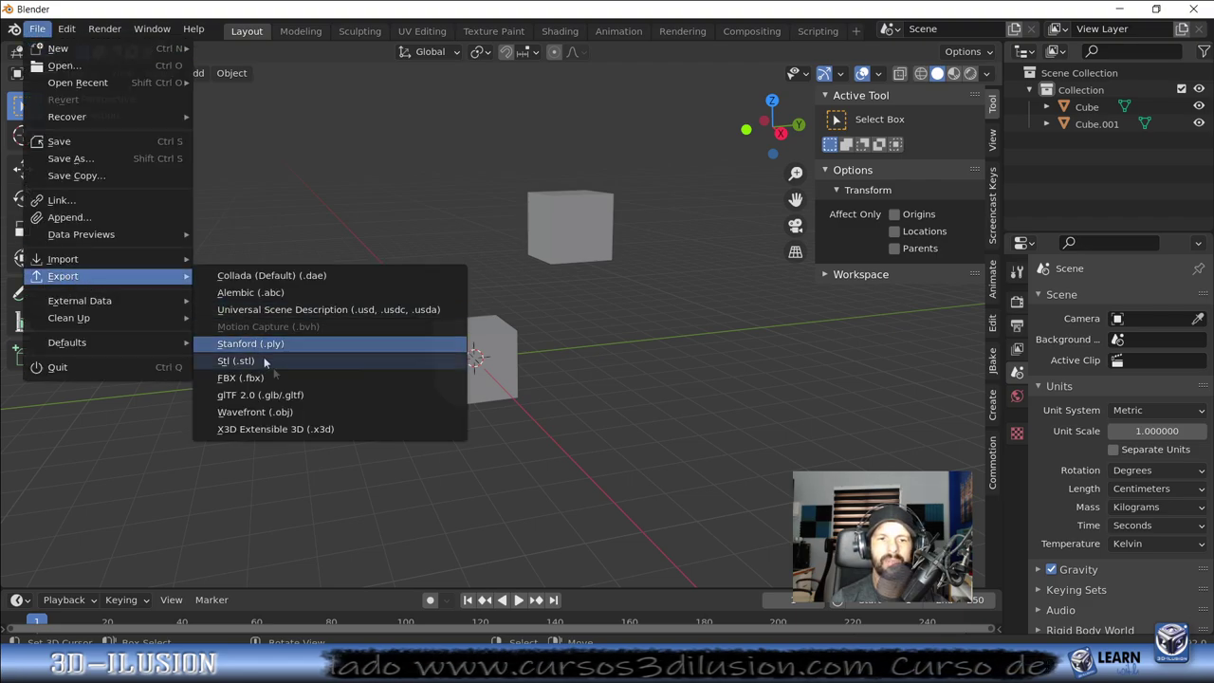
Open the Wavefront (.obj) export, tick Animation, and cancel without exporting.
{"action": "left_click", "coordinate": [254, 411]}
{"action": "left_click", "coordinate": [929, 296]}
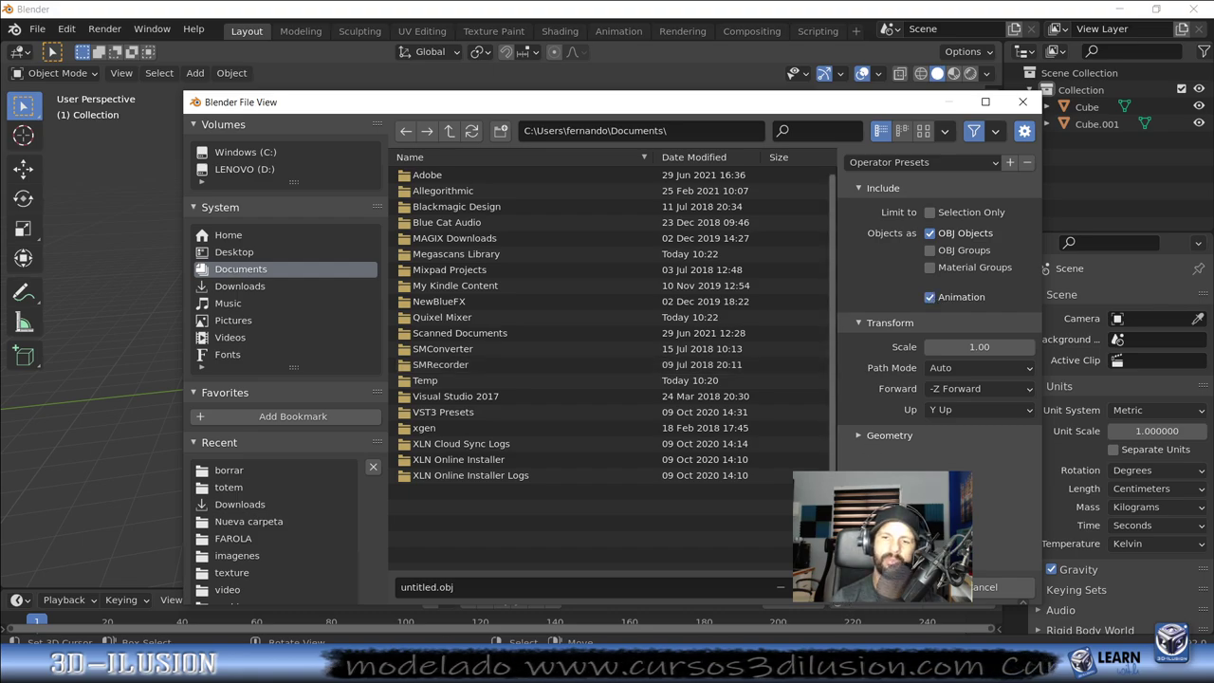
{"action": "left_click", "coordinate": [1022, 101]}
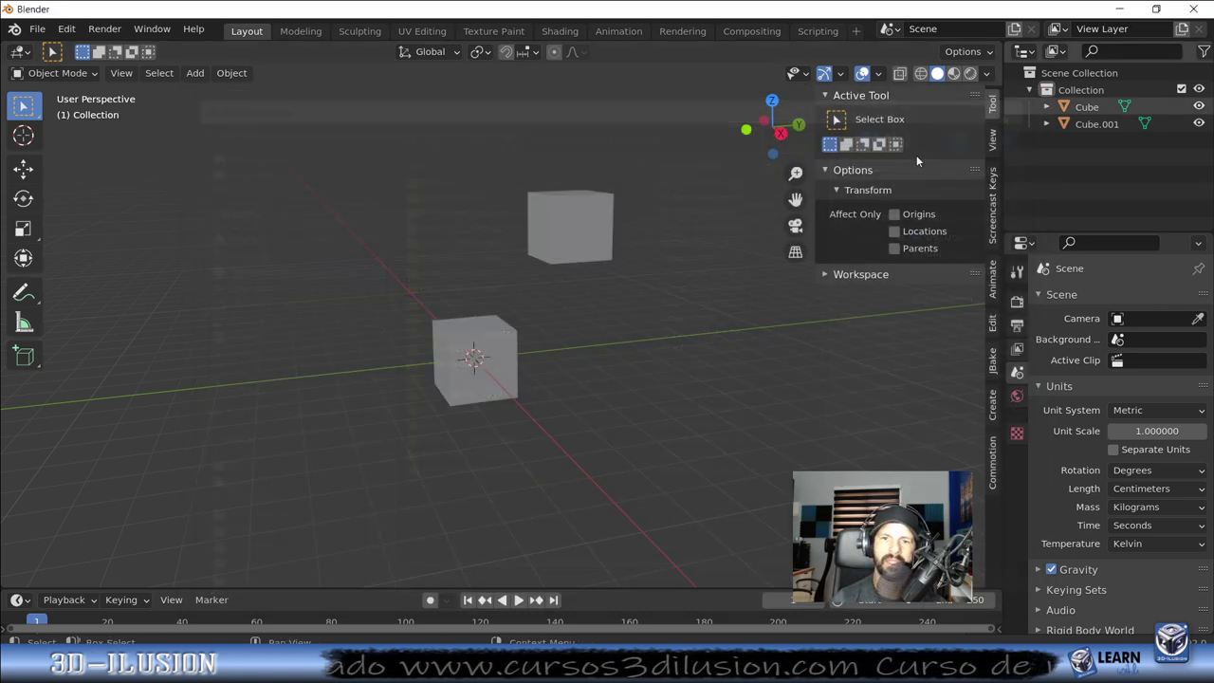
{"action": "mouse_move", "coordinate": [532, 278]}
{"action": "middle_mouse_down"}
{"action": "mouse_move", "coordinate": [665, 290]}
{"action": "mouse_move", "coordinate": [666, 278]}
{"action": "mouse_move", "coordinate": [534, 317]}
{"action": "mouse_move", "coordinate": [604, 341]}
{"action": "middle_mouse_up"}
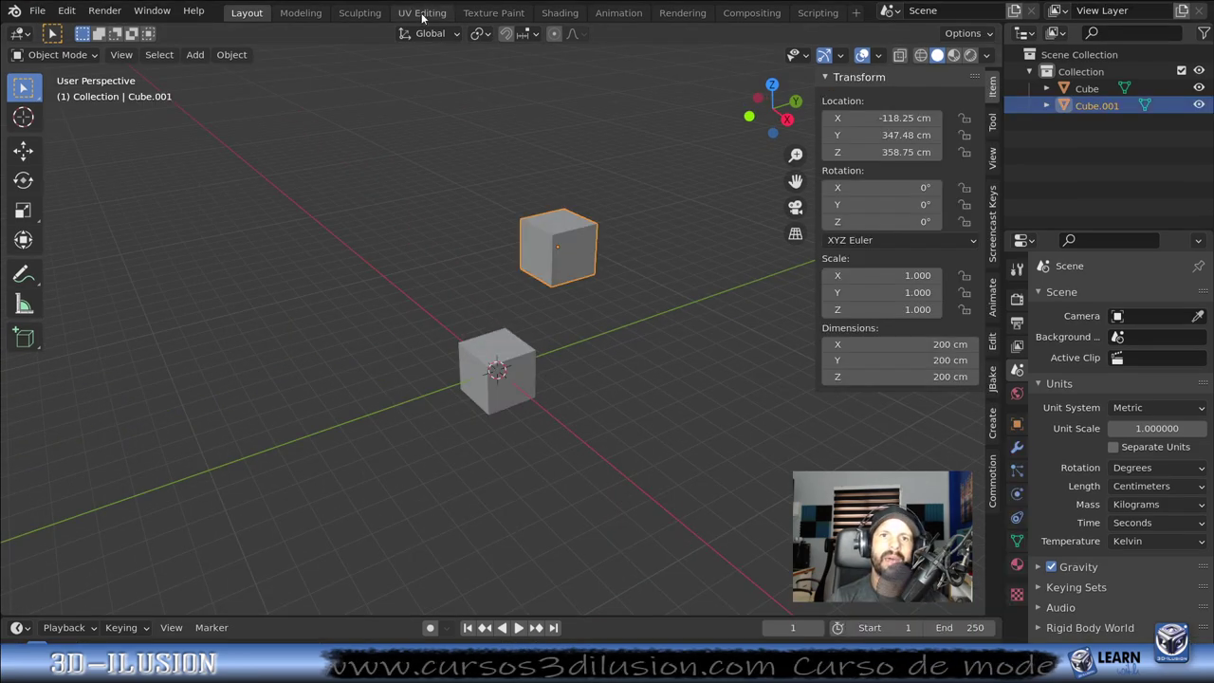
In UV Editing, view Cube.001's full UV layout, then the lower cube's cross-shaped UVs and Principled BSDF material.
{"action": "left_click", "coordinate": [422, 12]}
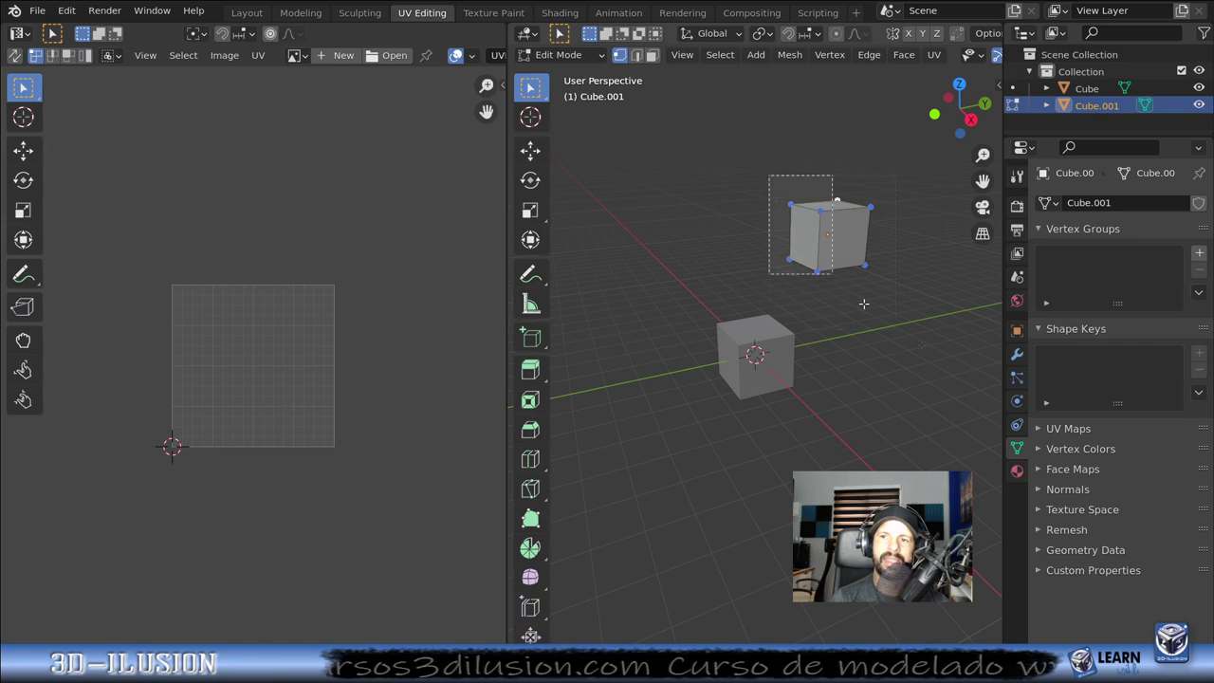
{"action": "left_click_drag", "start_coordinate": [862, 303], "coordinate": [937, 352]}
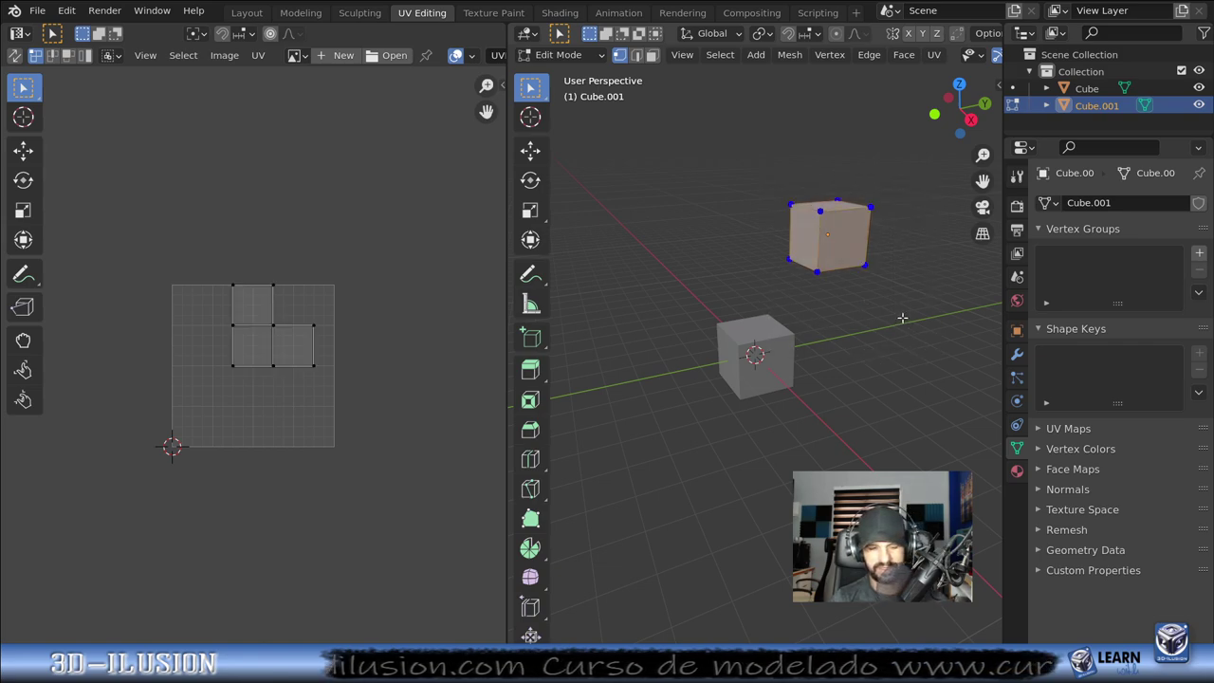
{"action": "key", "text": "a"}
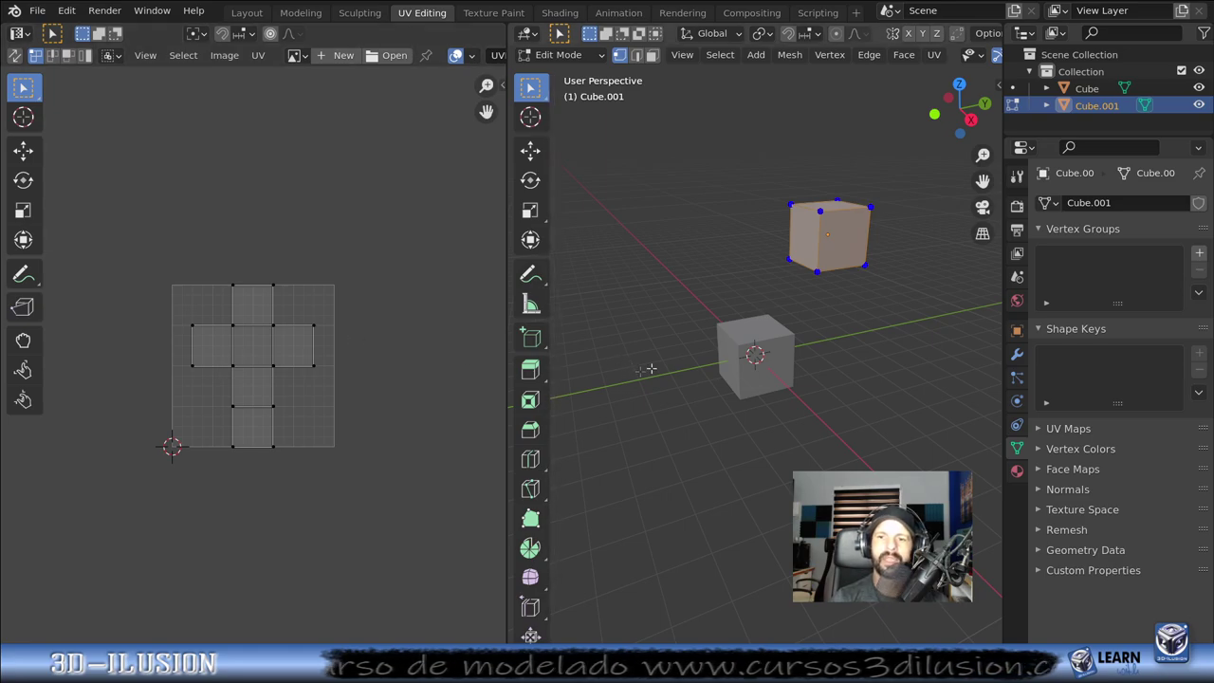
{"action": "key", "text": "Tab"}
{"action": "left_click", "coordinate": [792, 375]}
{"action": "key", "text": "Tab"}
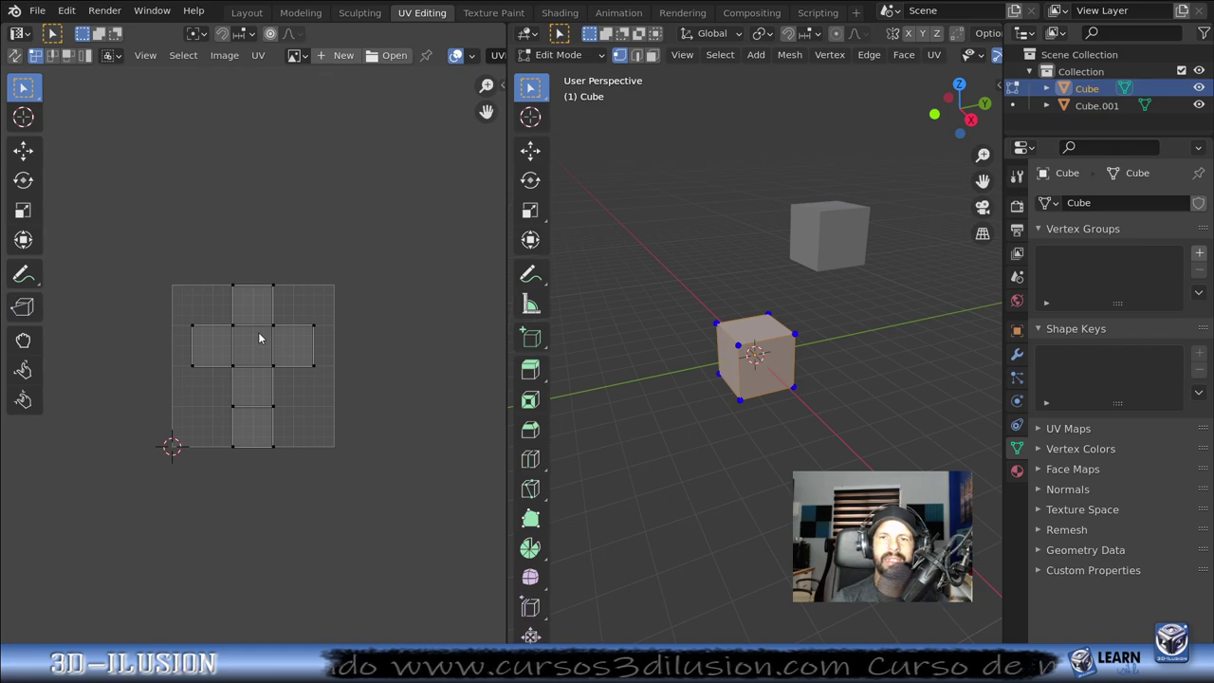
{"action": "left_click", "coordinate": [1016, 470]}
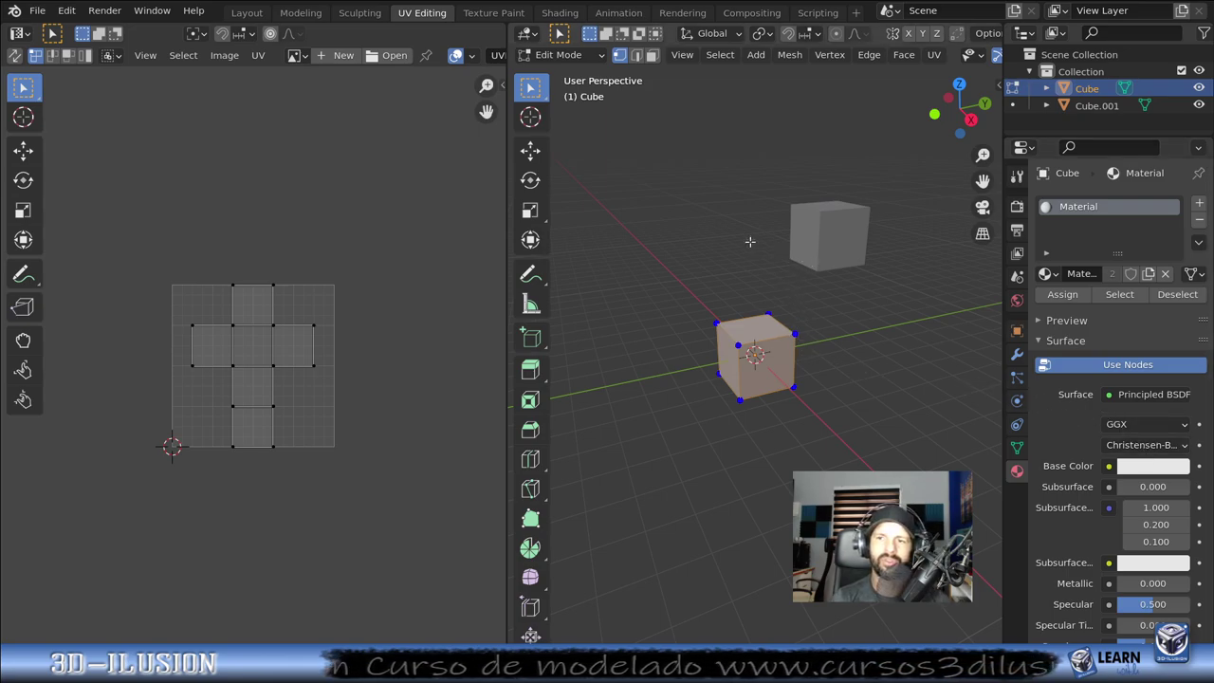
Switch back to Object Mode and reselect the lower cube.
{"action": "left_click", "coordinate": [557, 55]}
{"action": "left_click", "coordinate": [559, 76]}
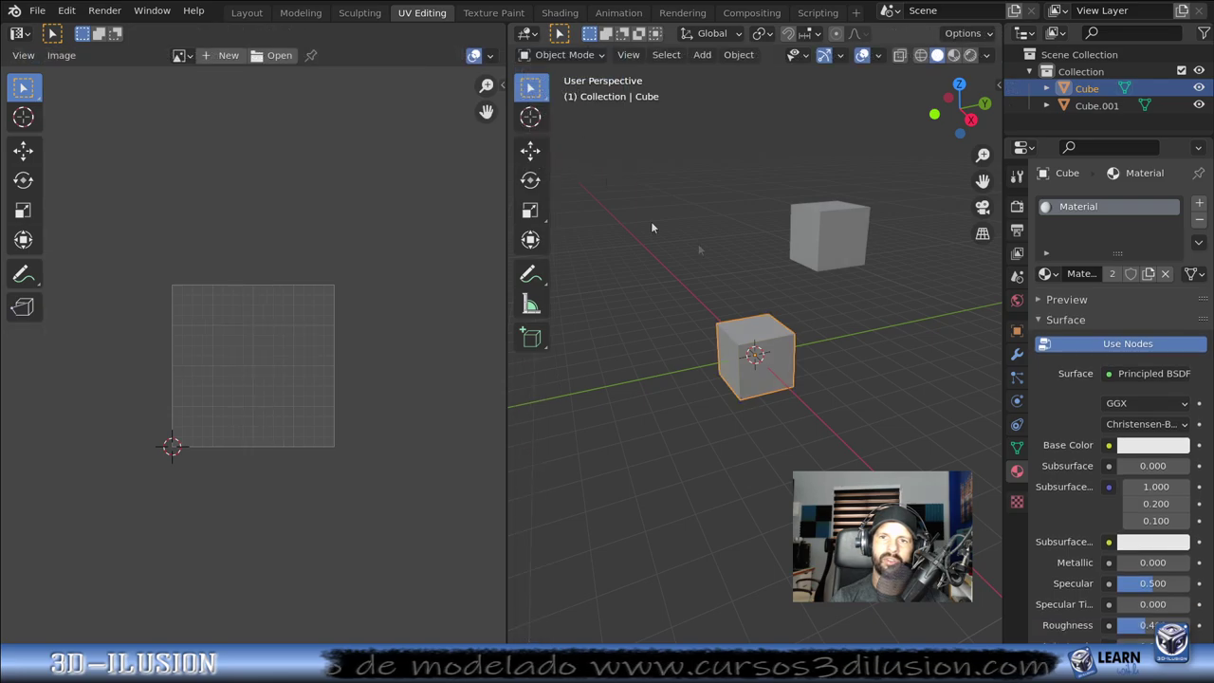
{"action": "left_click", "coordinate": [825, 246]}
{"action": "left_click", "coordinate": [771, 351]}
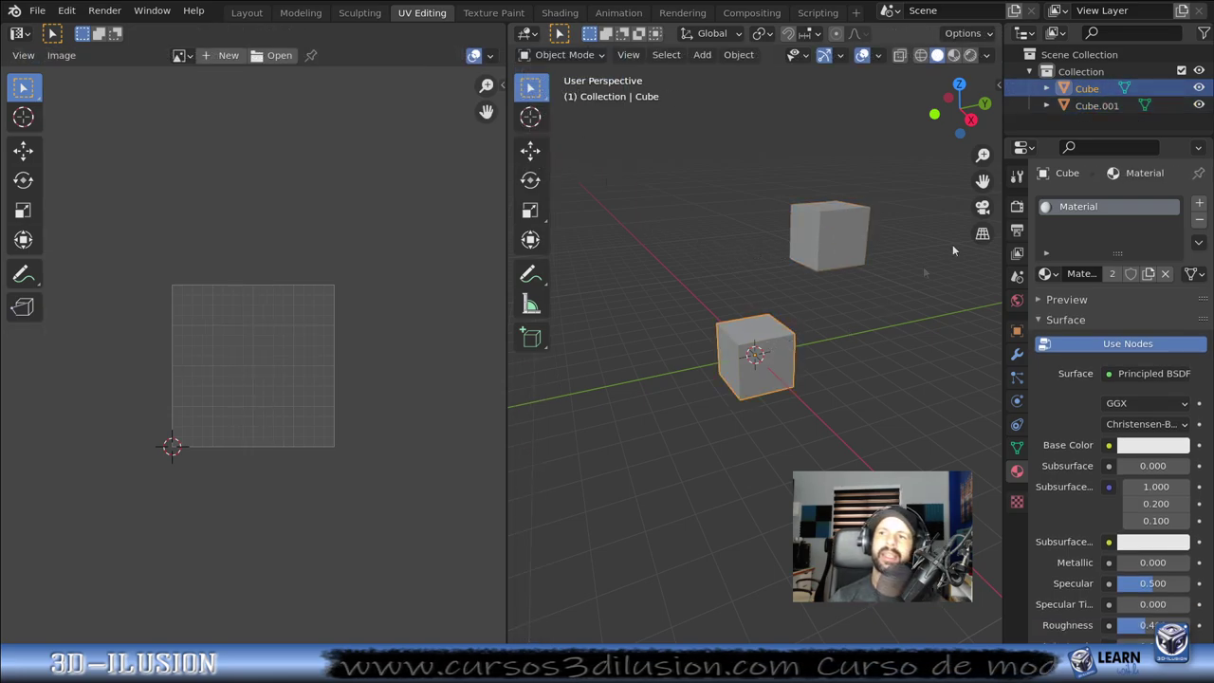
Rename the upper cube in the Outliner to 'cube2'.
{"action": "double_click", "coordinate": [1085, 88]}
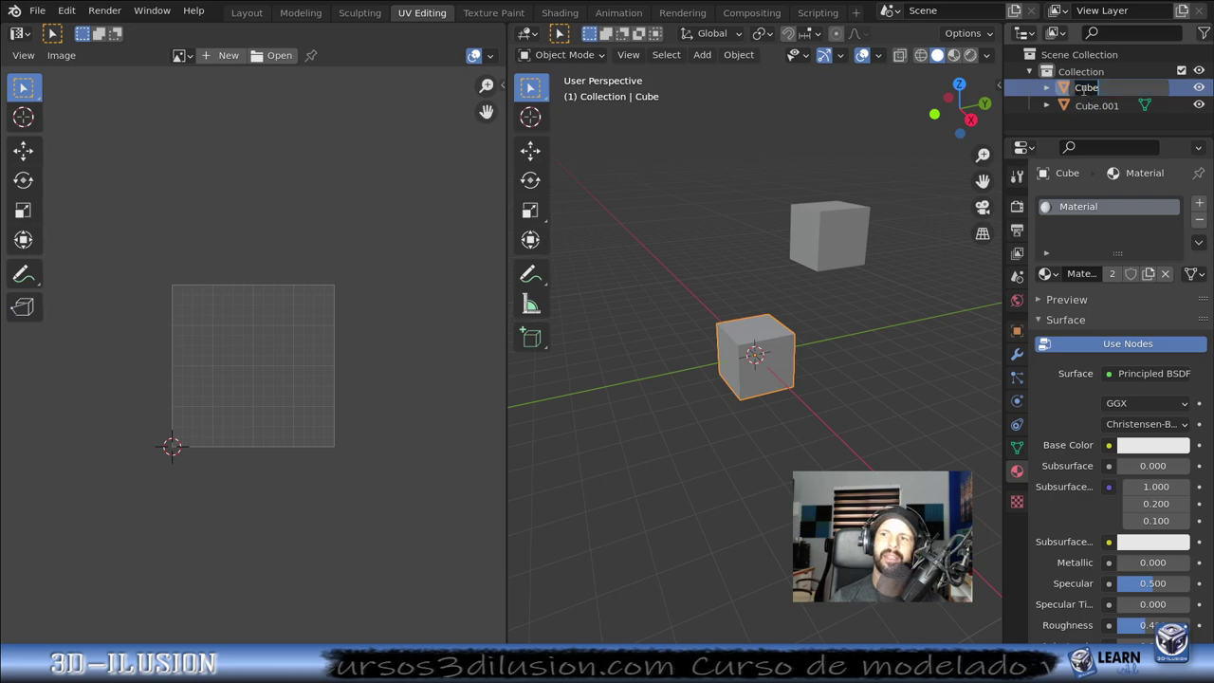
{"action": "double_click", "coordinate": [1092, 106]}
{"action": "type", "text": "cube2"}
{"action": "key", "text": "Return"}
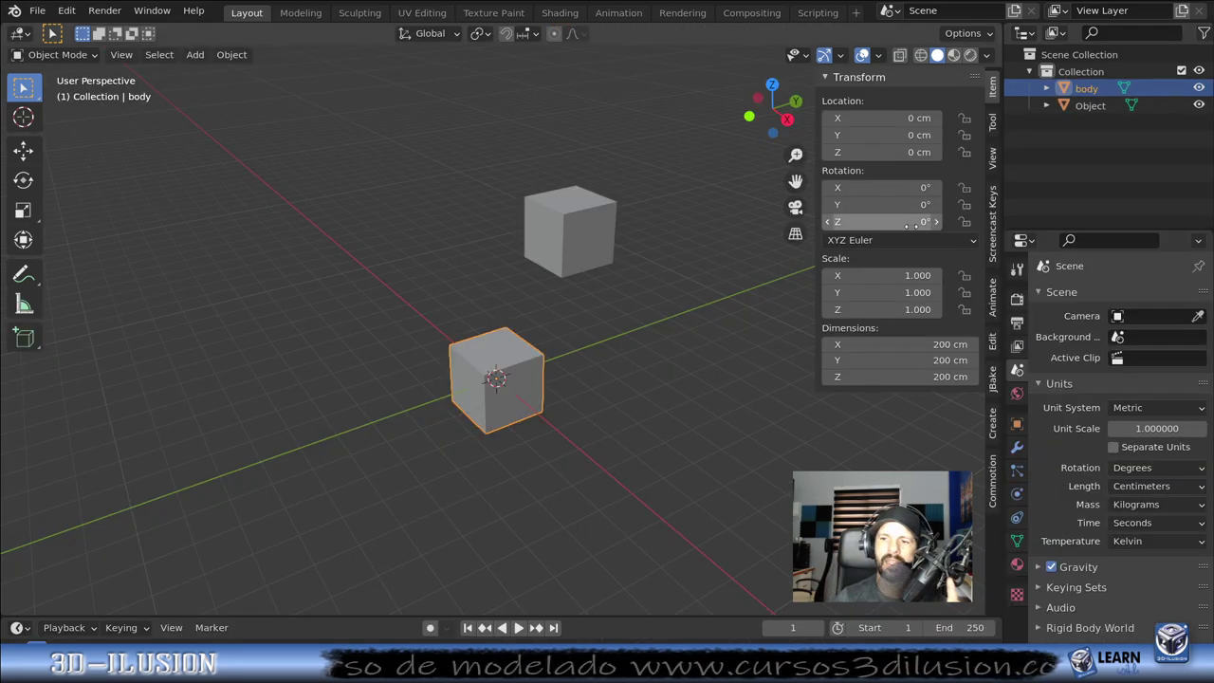
Give the upper cube a new material named 'cube' with a yellow-green base colour.
{"action": "left_click", "coordinate": [1015, 565]}
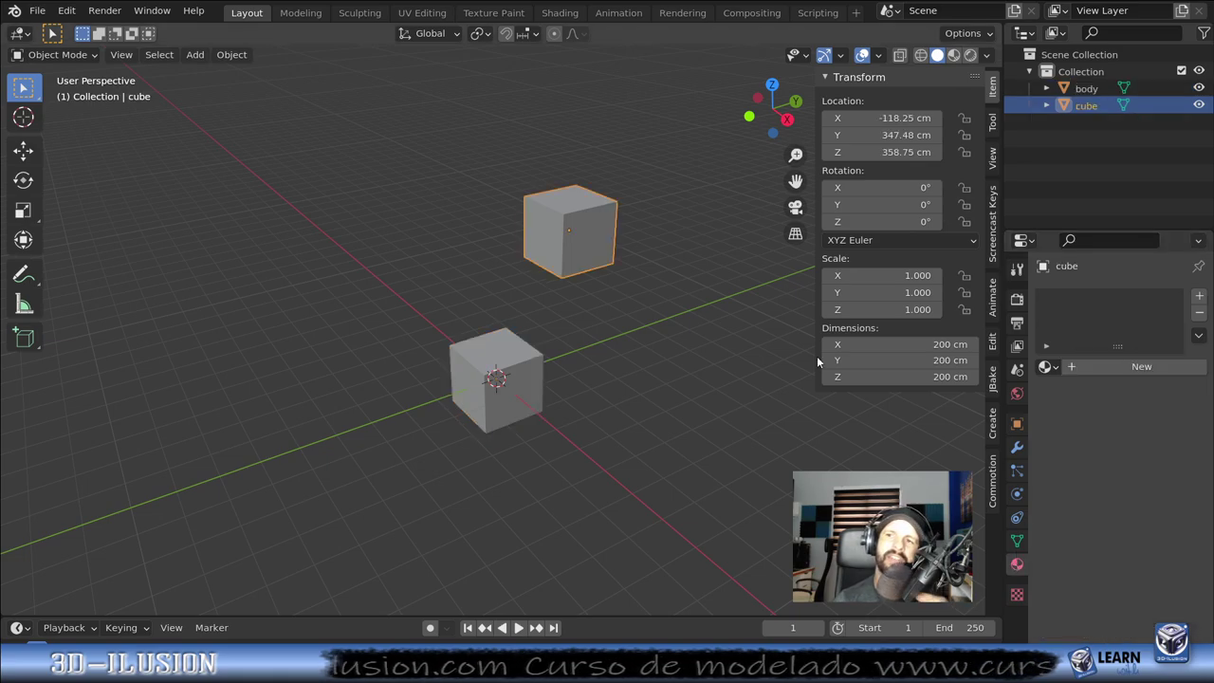
{"action": "left_click", "coordinate": [469, 366]}
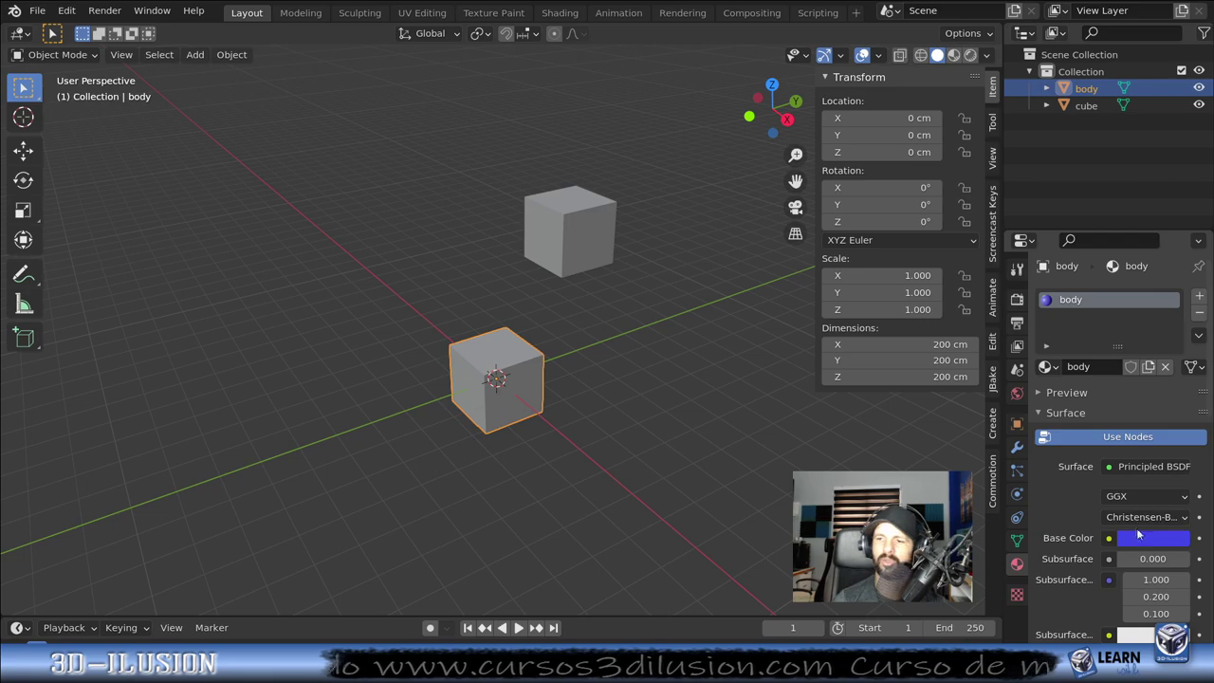
{"action": "left_click", "coordinate": [584, 228]}
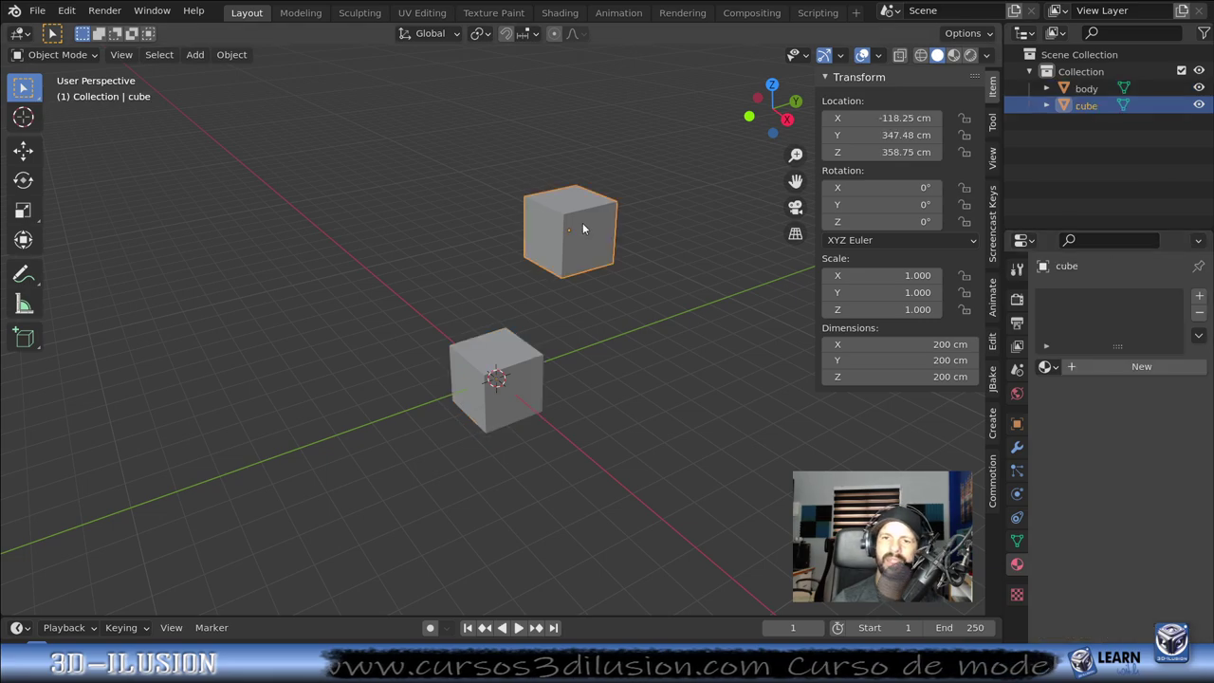
{"action": "left_click", "coordinate": [1140, 366]}
{"action": "double_click", "coordinate": [1095, 299]}
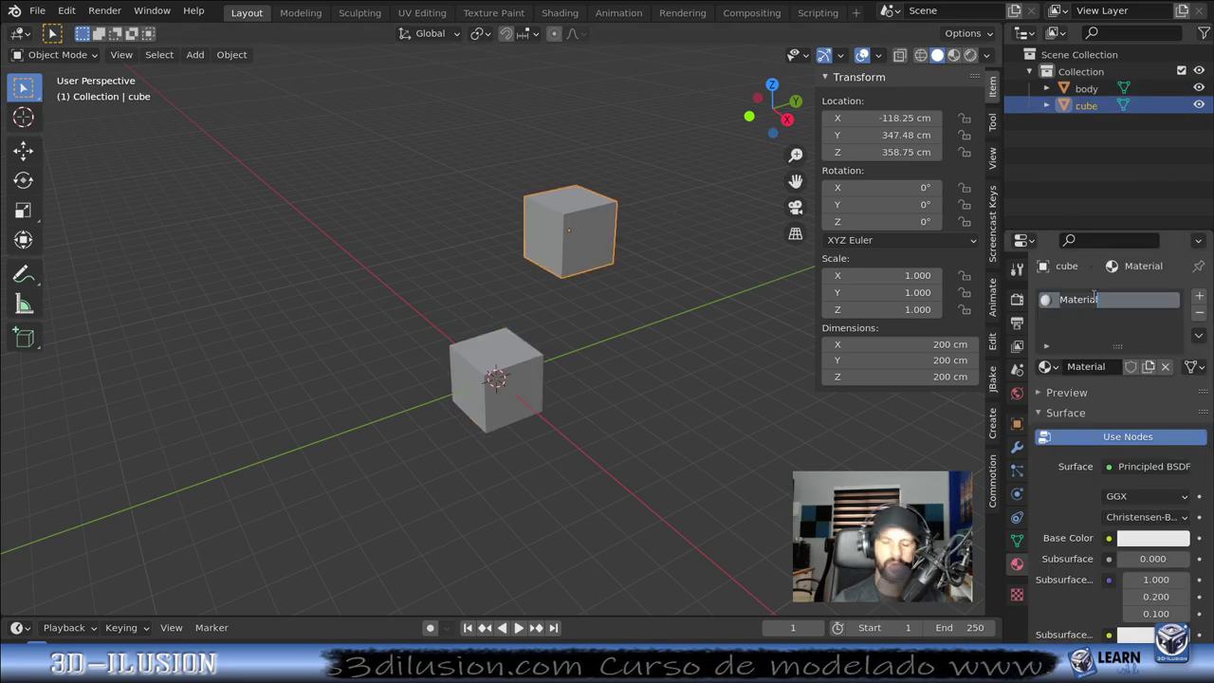
{"action": "type", "text": "cube"}
{"action": "key", "text": "Return"}
{"action": "left_click", "coordinate": [1152, 538]}
{"action": "left_click", "coordinate": [1050, 380]}
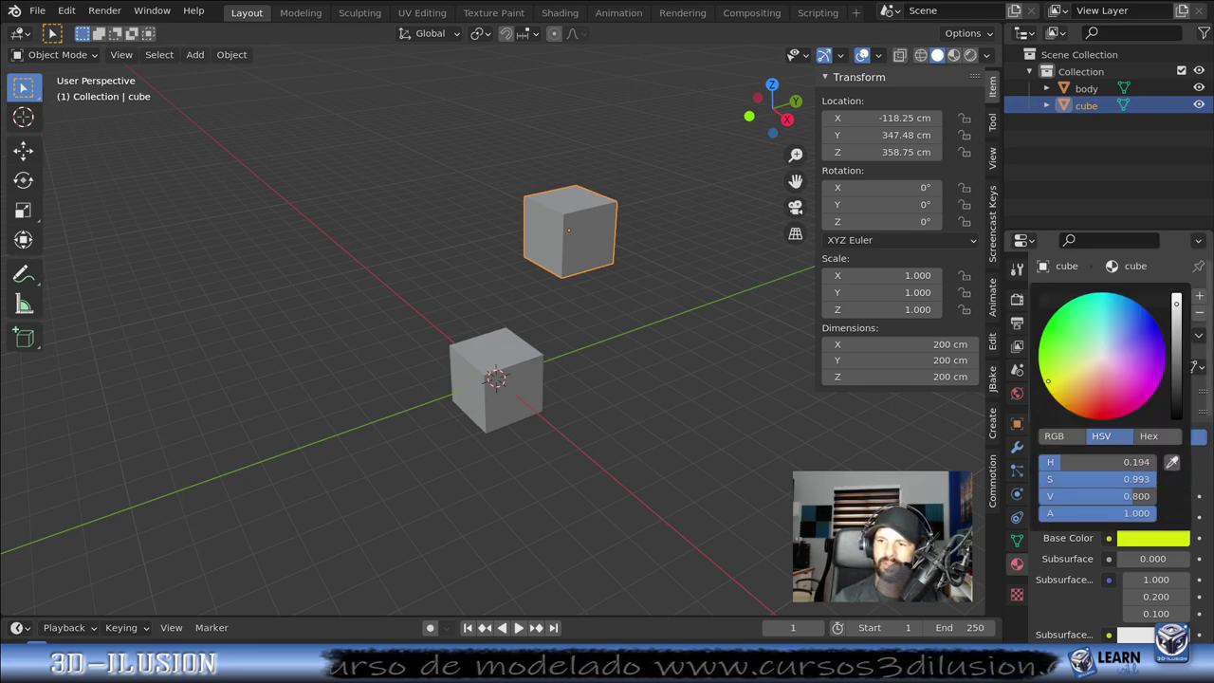
Preview both cubes' colours in Material Preview shading, then deselect everything.
{"action": "left_click", "coordinate": [953, 54]}
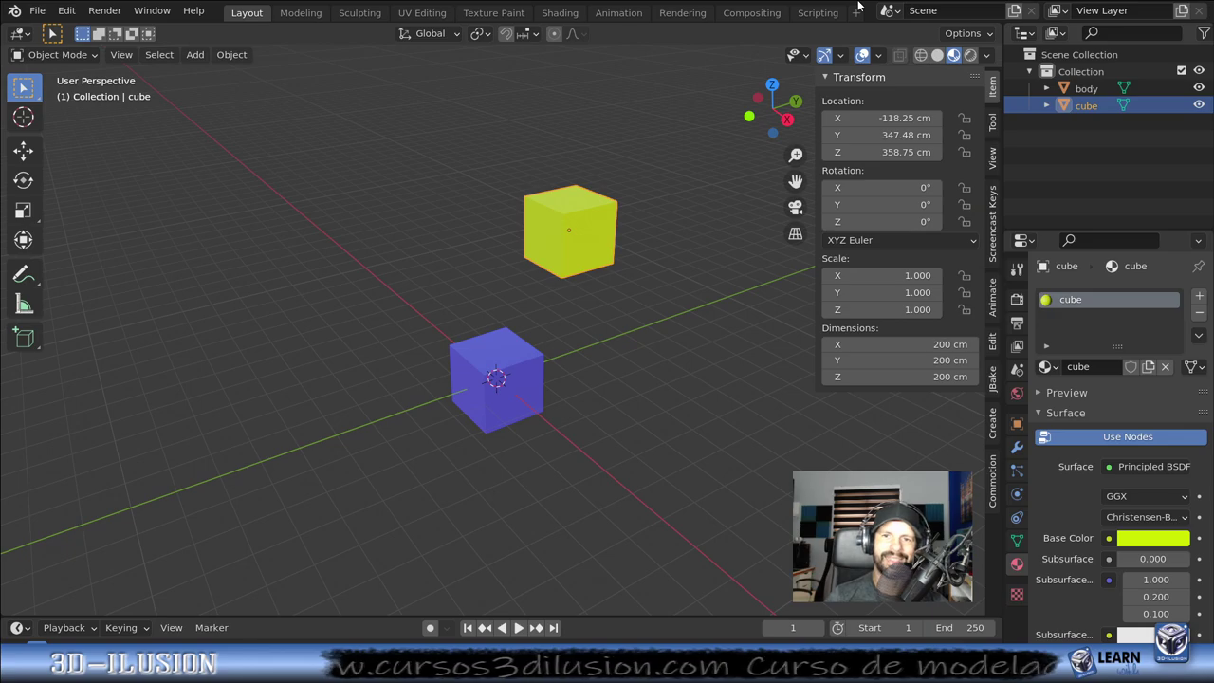
{"action": "left_click", "coordinate": [1091, 91]}
{"action": "left_click", "coordinate": [1079, 106]}
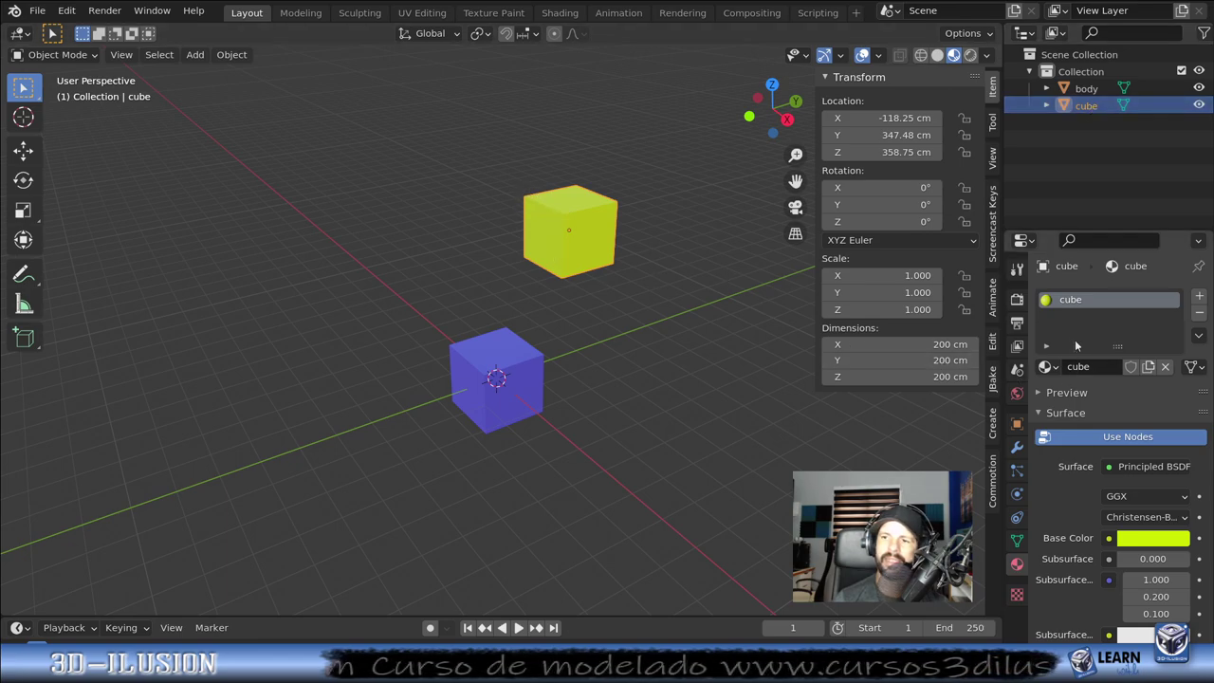
{"action": "left_click", "coordinate": [449, 255]}
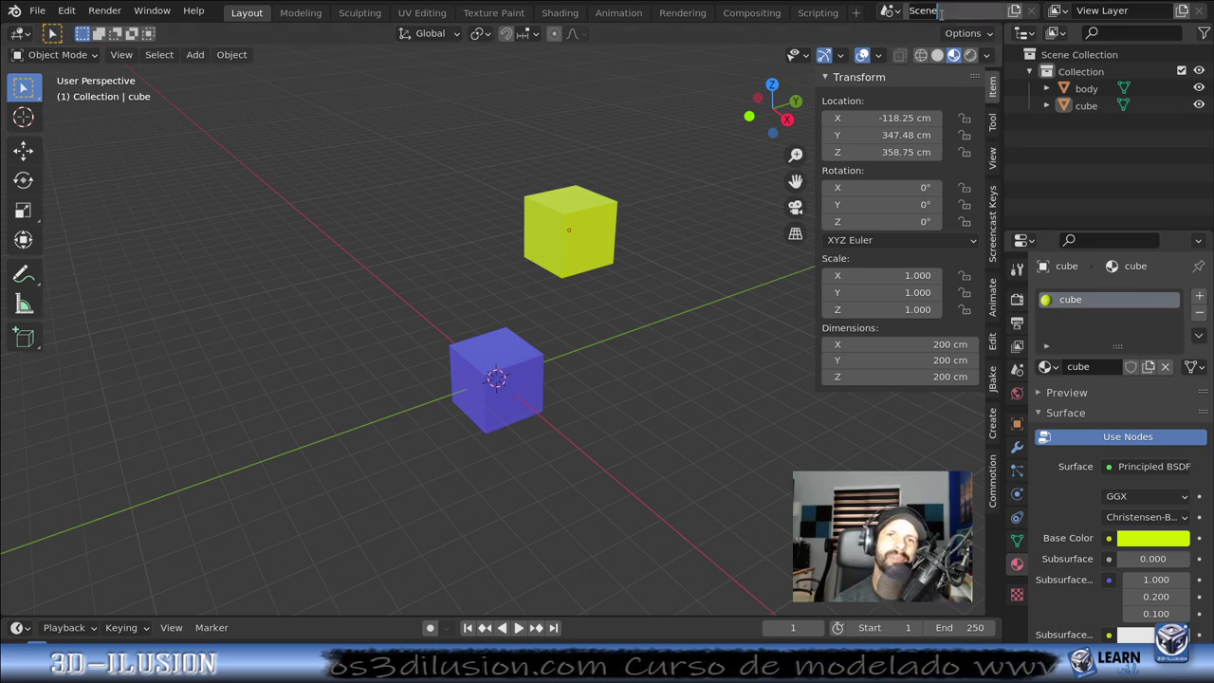
Name the scene 'street', orbit around the two cubes, and switch to UV Editing.
{"action": "type", "text": "ste"}
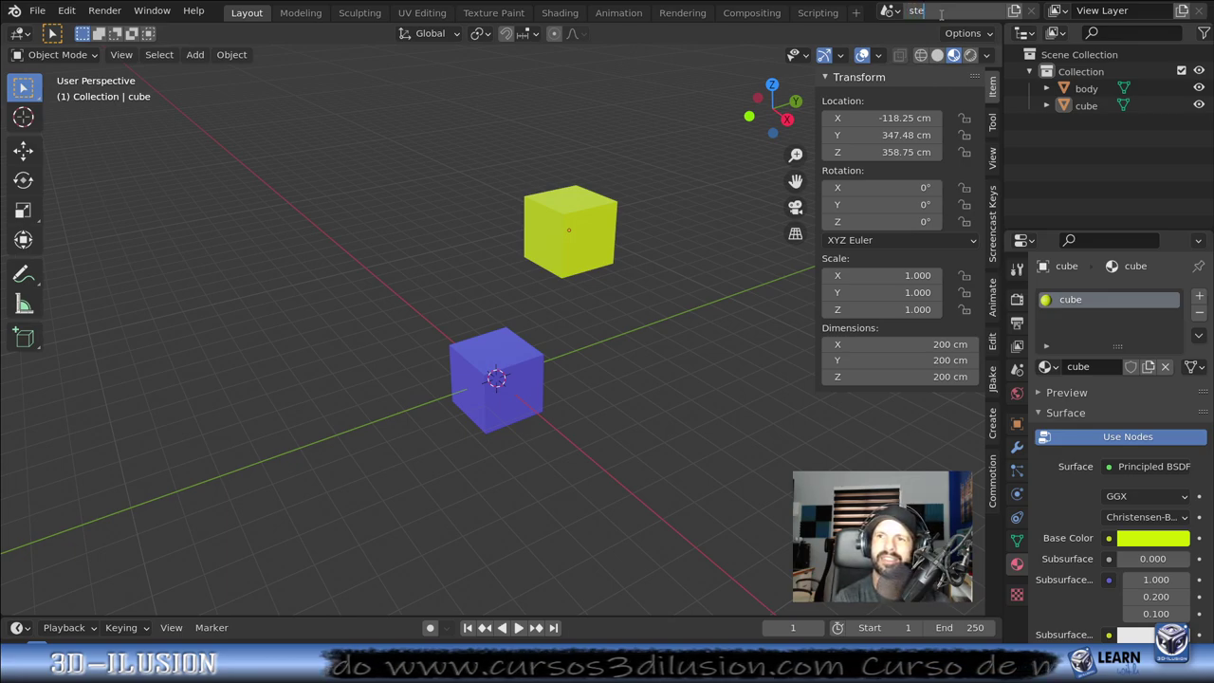
{"action": "type", "text": "reet"}
{"action": "key", "text": "Return"}
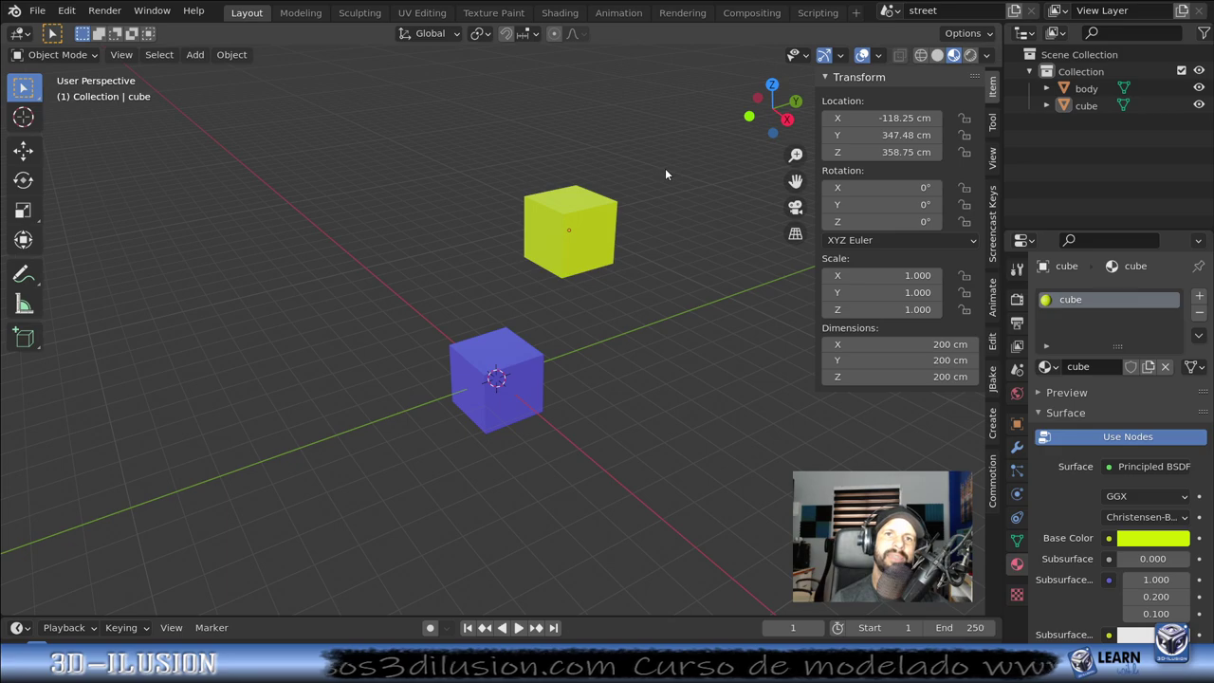
{"action": "middle_click_drag", "start_coordinate": [665, 173], "coordinate": [607, 212]}
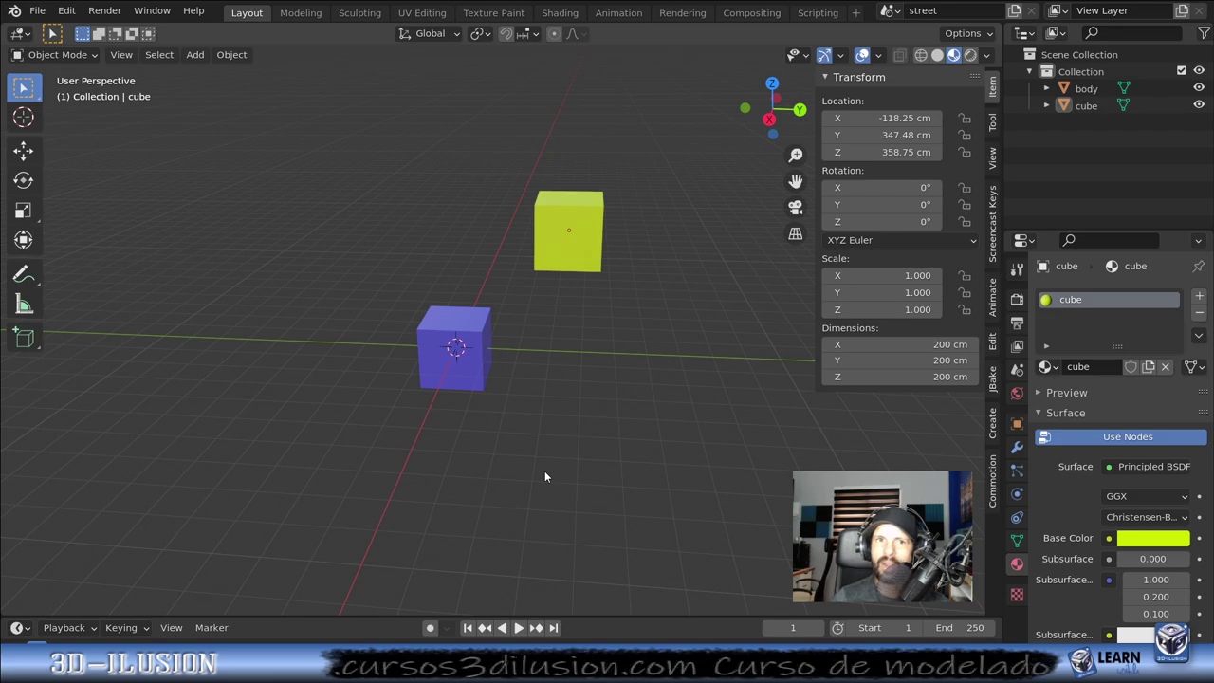
{"action": "left_click", "coordinate": [421, 12]}
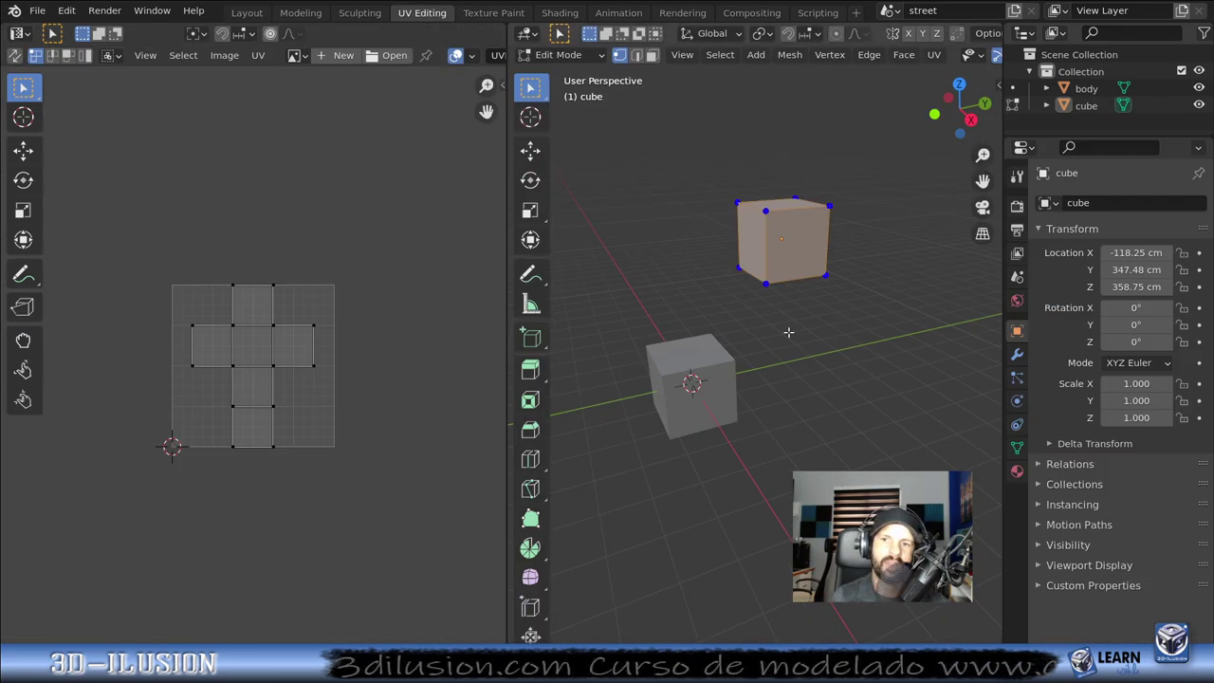
Toggle the upper cube's Edit Mode off and on, then open the File menu.
{"action": "key", "text": "Tab"}
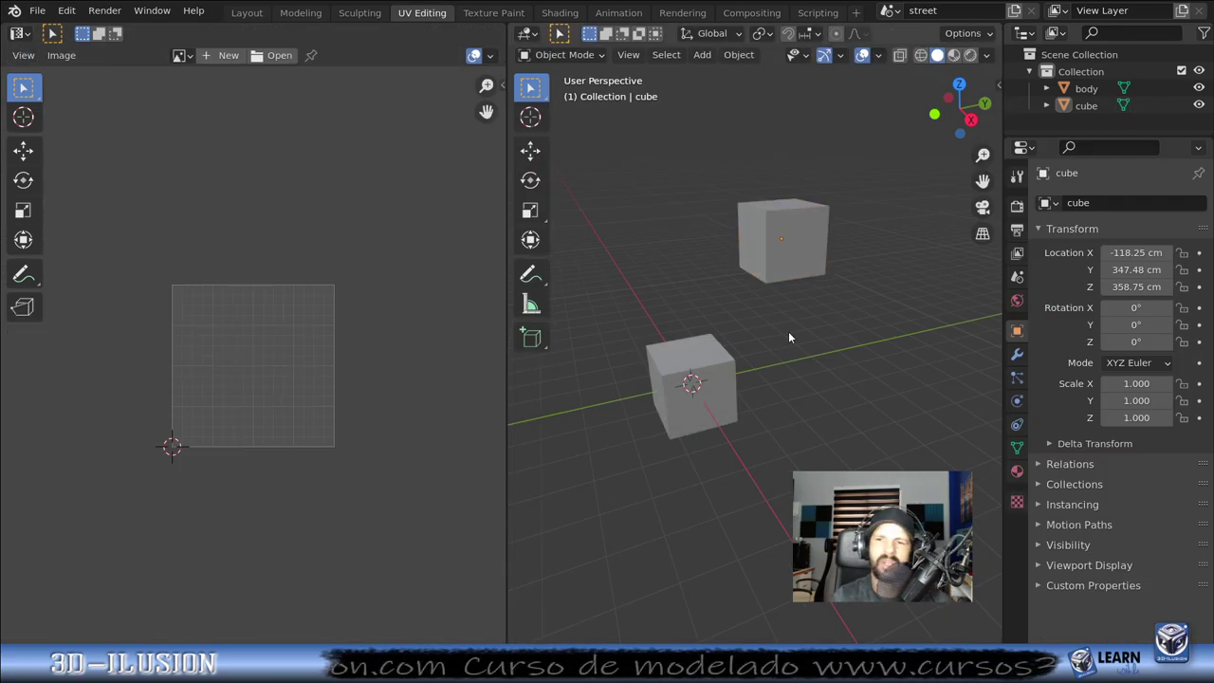
{"action": "key", "text": "Tab"}
{"action": "key", "text": "Tab"}
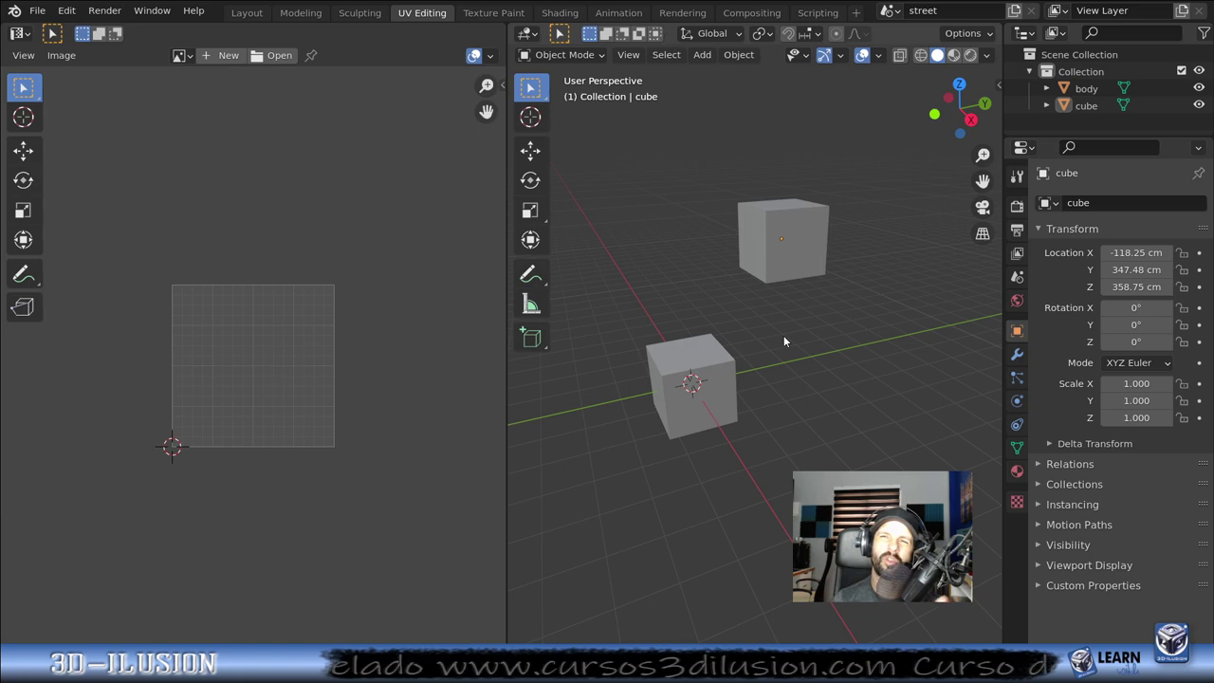
{"action": "left_click", "coordinate": [37, 11]}
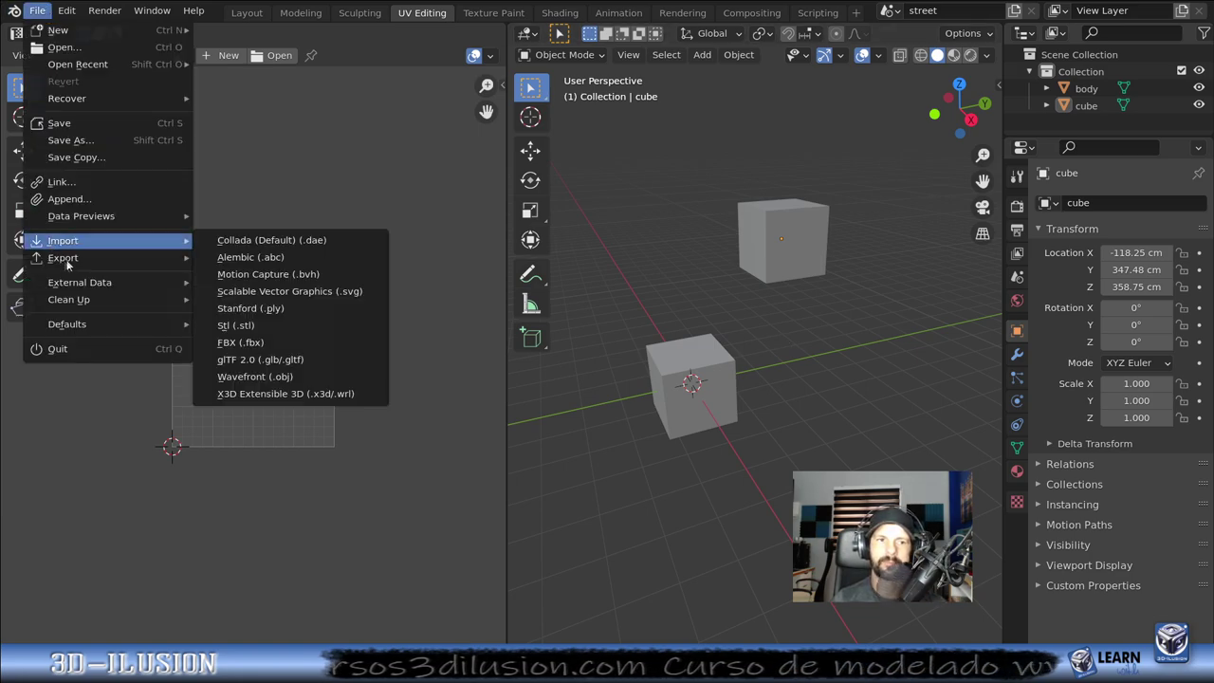
{"action": "mouse_move", "coordinate": [63, 257]}
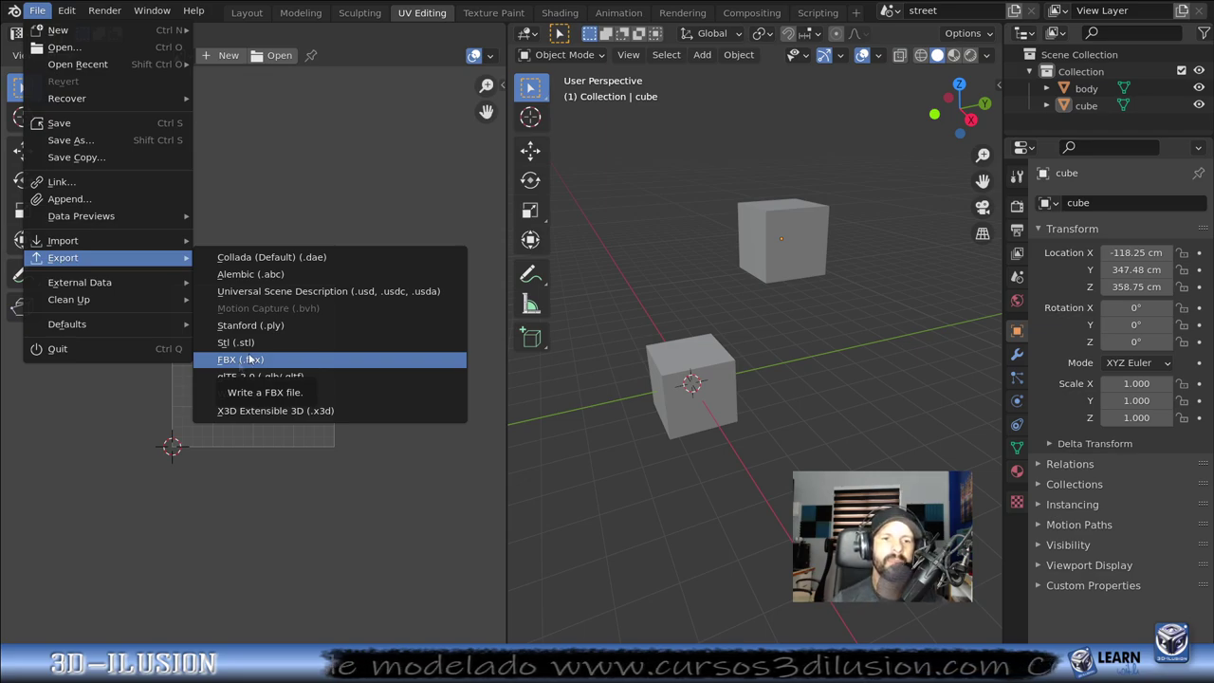
Start an FBX export and create Desktop folder 'texturas prub' with subfolder 'texture'.
{"action": "left_click", "coordinate": [250, 360]}
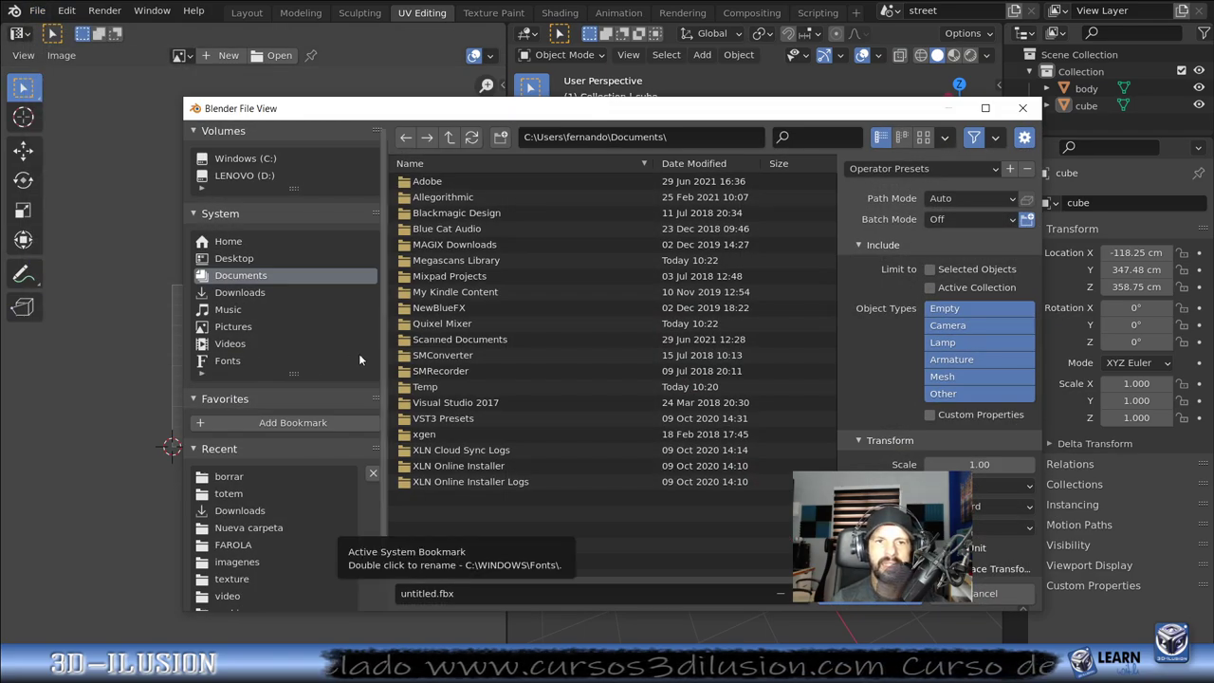
{"action": "left_click", "coordinate": [230, 258]}
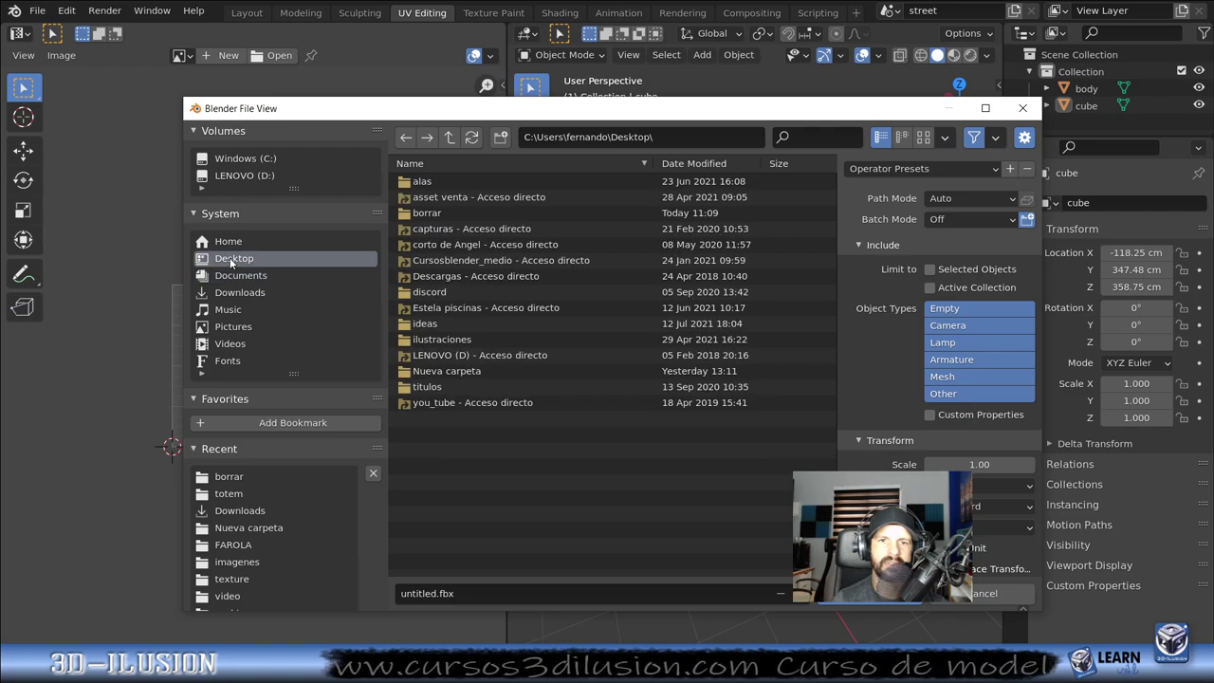
{"action": "left_click", "coordinate": [500, 138]}
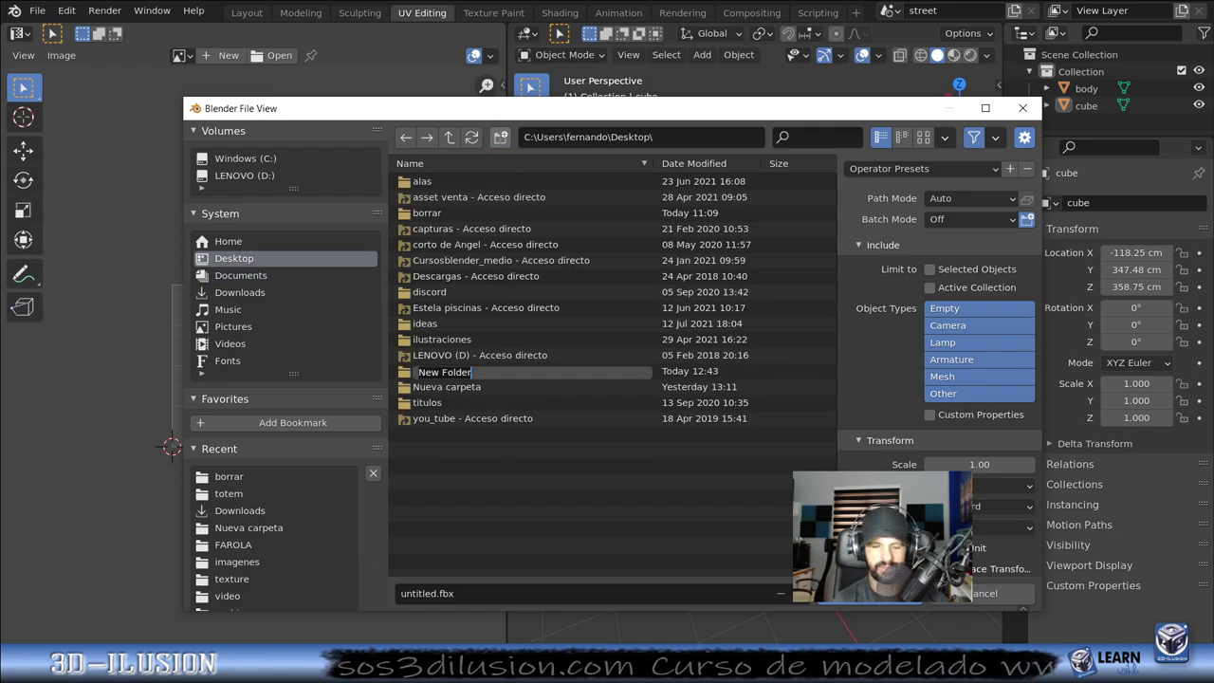
{"action": "type", "text": "turas prub"}
{"action": "key", "text": "Return"}
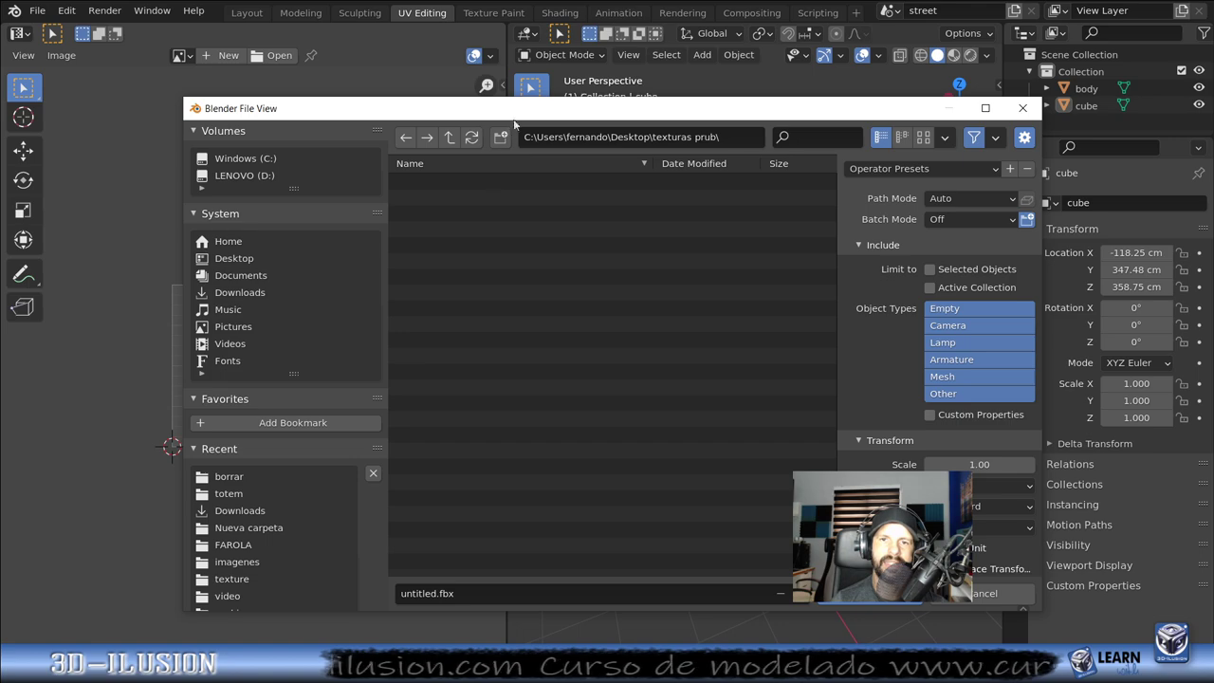
{"action": "left_click", "coordinate": [500, 138]}
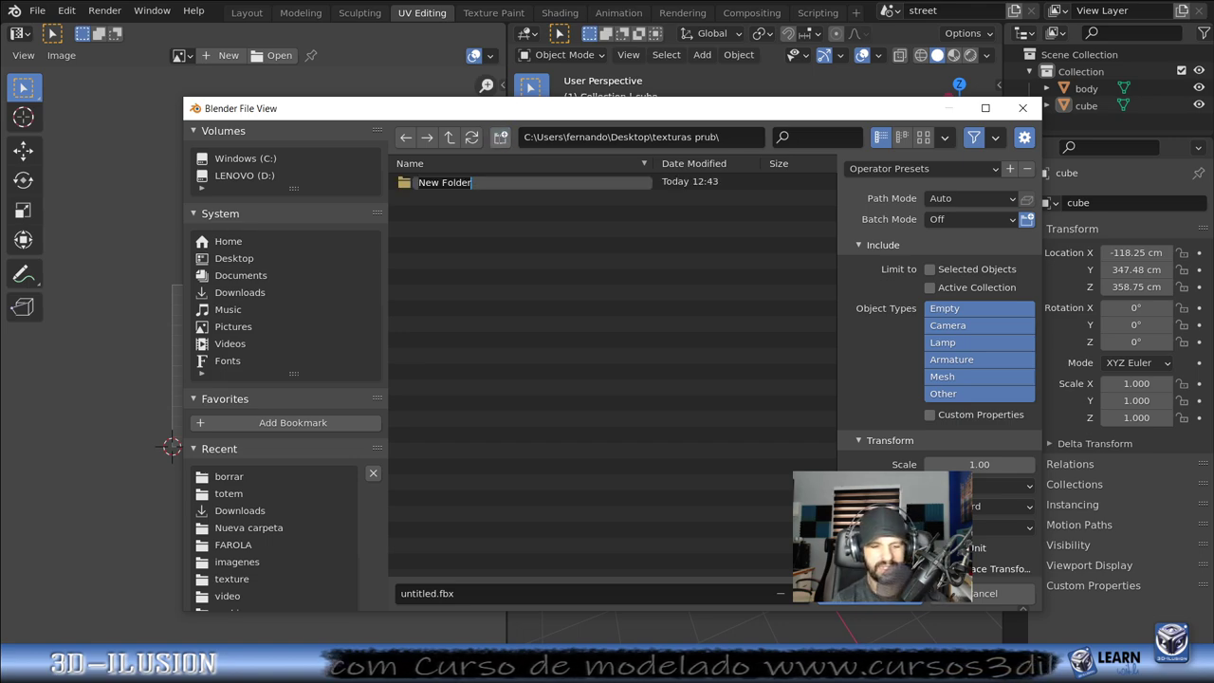
{"action": "type", "text": "texture"}
{"action": "key", "text": "Return"}
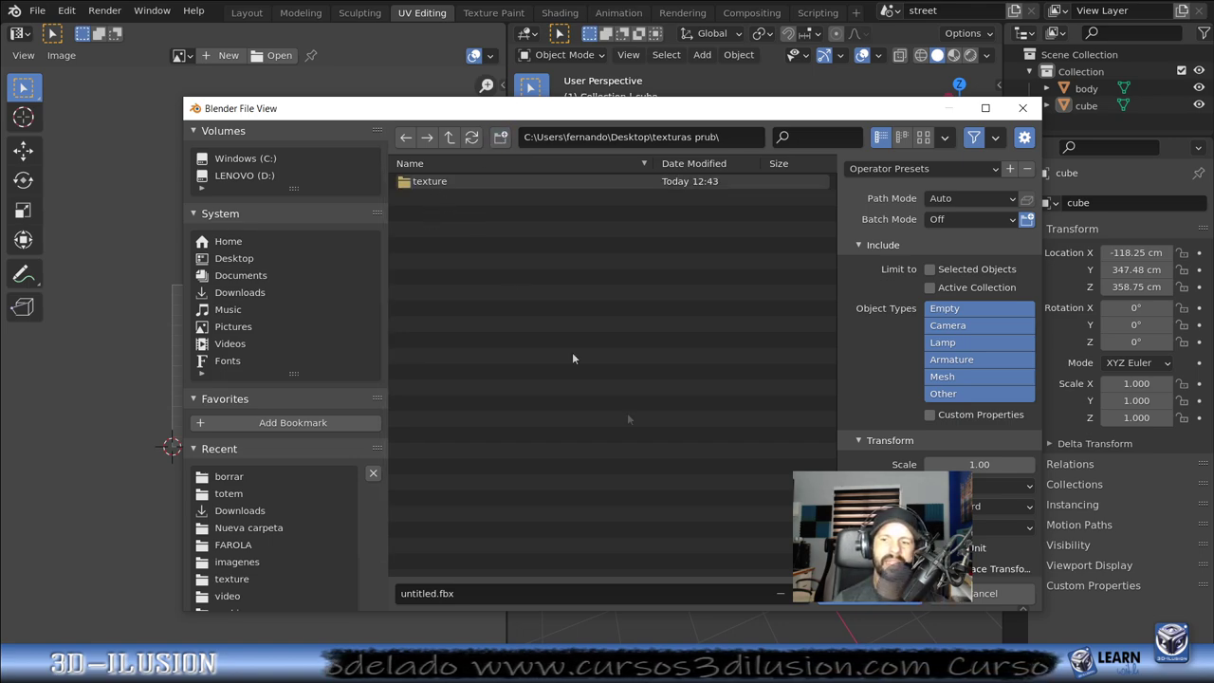
Limit the export to Selected Objects and select both the body and upper cubes.
{"action": "left_click", "coordinate": [929, 268]}
{"action": "left_click_drag", "start_coordinate": [780, 108], "coordinate": [261, 221]}
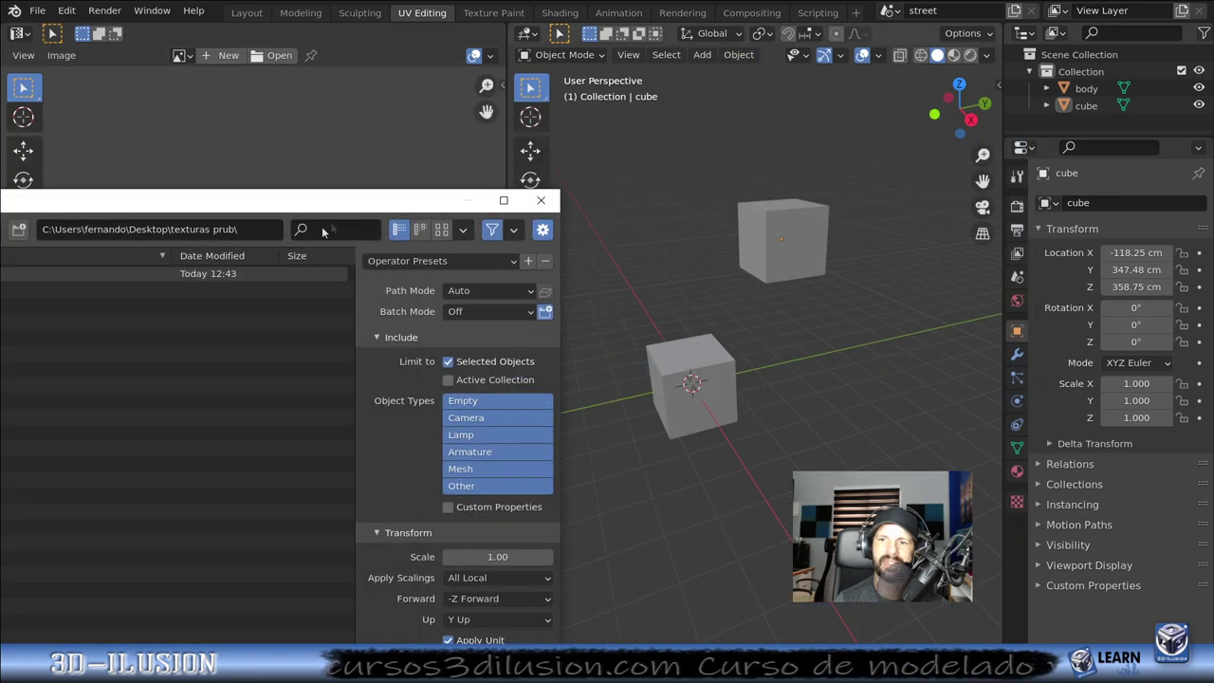
{"action": "left_click", "coordinate": [699, 412]}
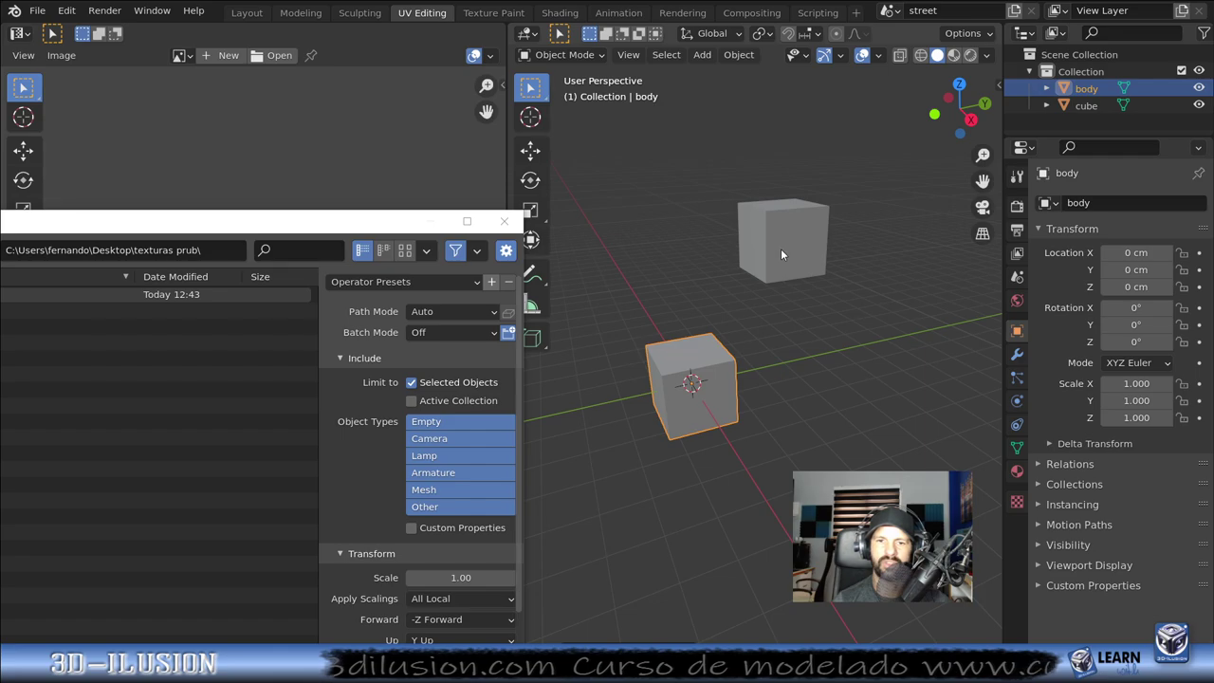
{"action": "left_click", "coordinate": [780, 248], "text": "shift"}
{"action": "left_click_drag", "start_coordinate": [399, 225], "coordinate": [768, 150]}
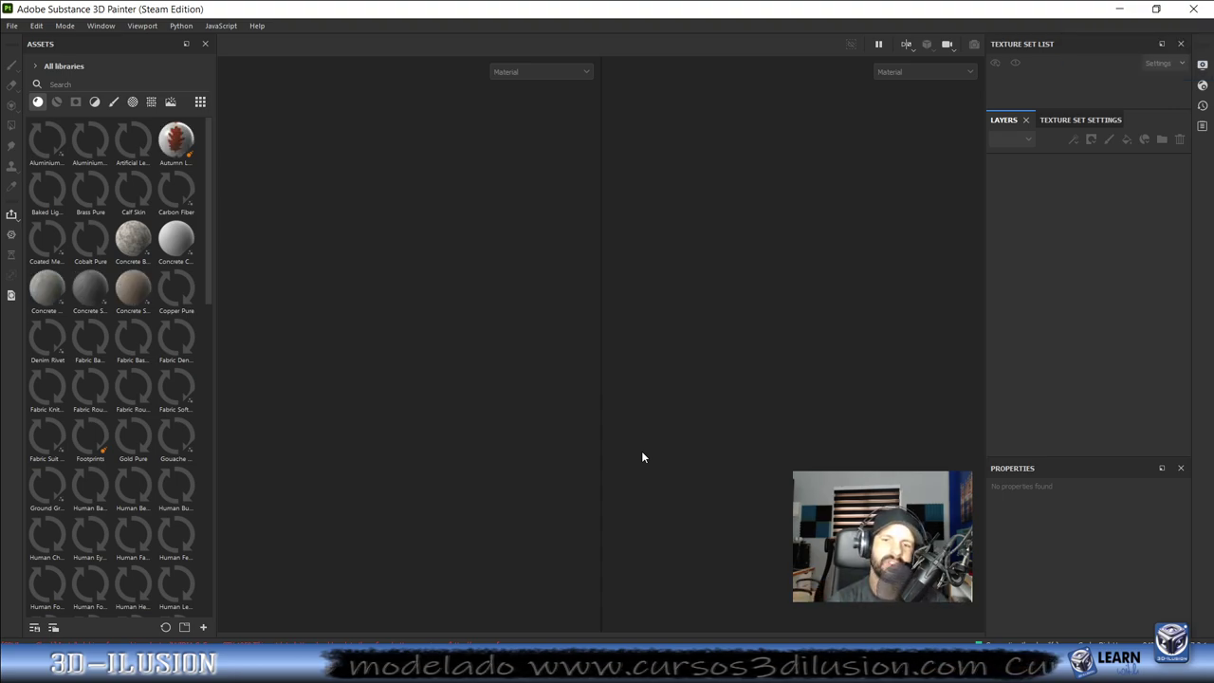
Create a new Painter project using untitled.fbx from texturas prub as the mesh.
{"action": "left_click", "coordinate": [13, 26]}
{"action": "left_click", "coordinate": [18, 40]}
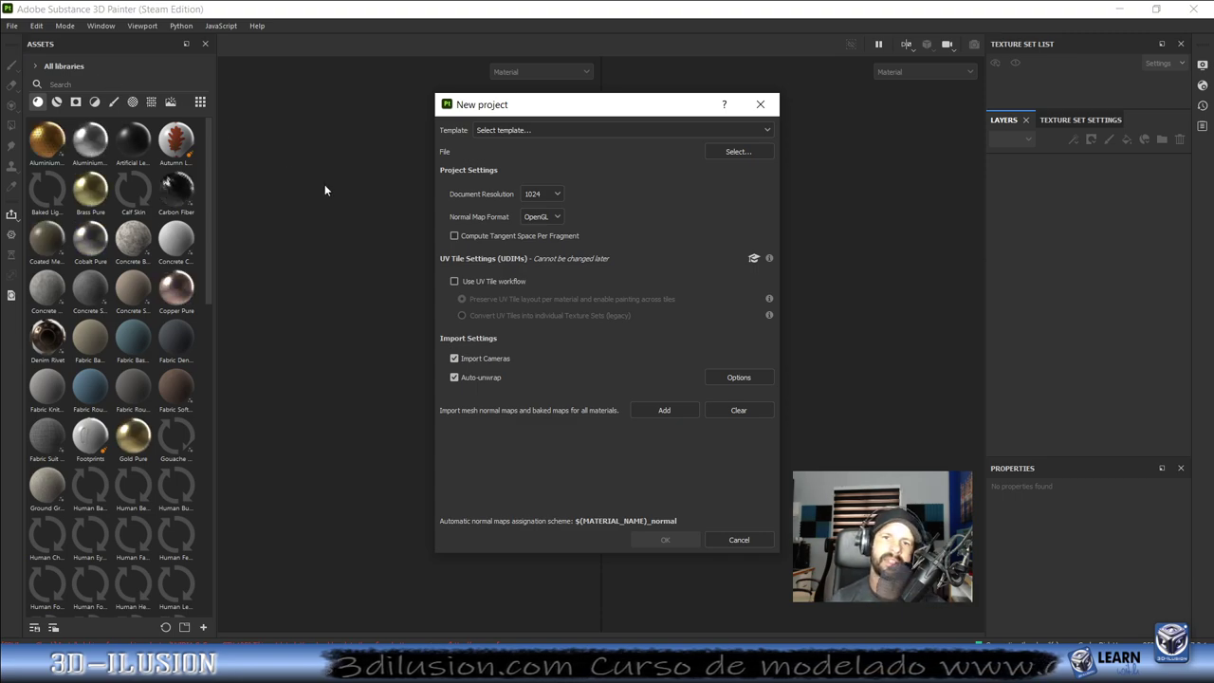
{"action": "left_click", "coordinate": [763, 152]}
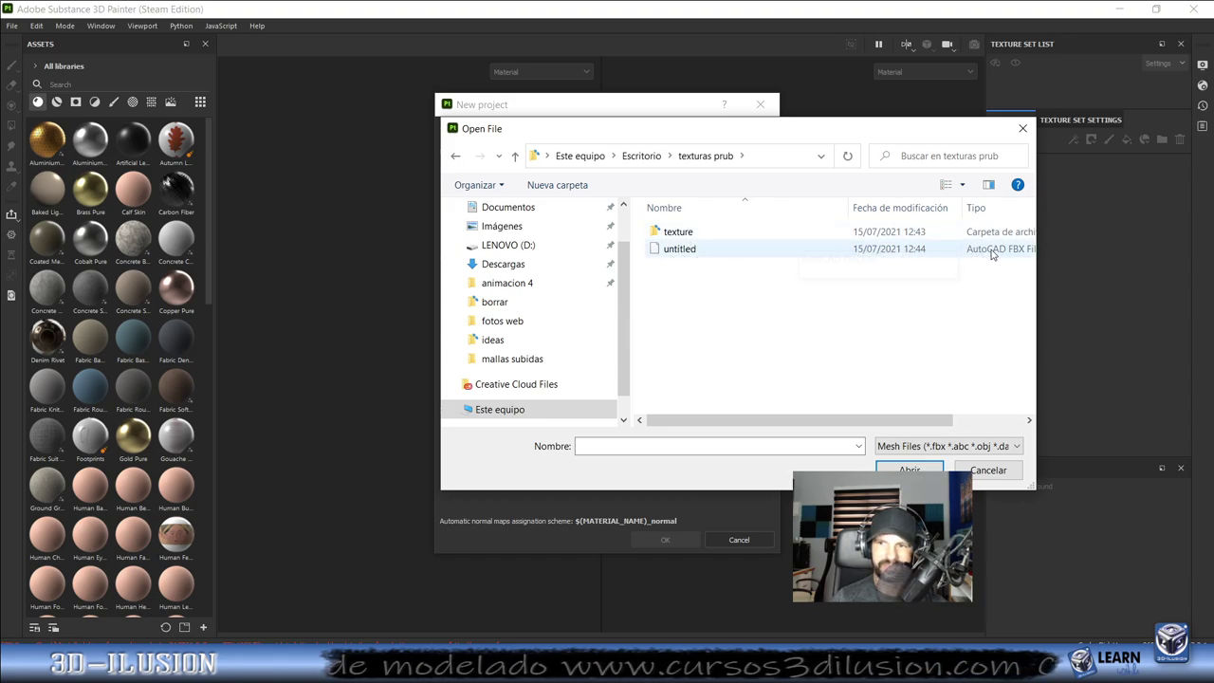
{"action": "double_click", "coordinate": [675, 248]}
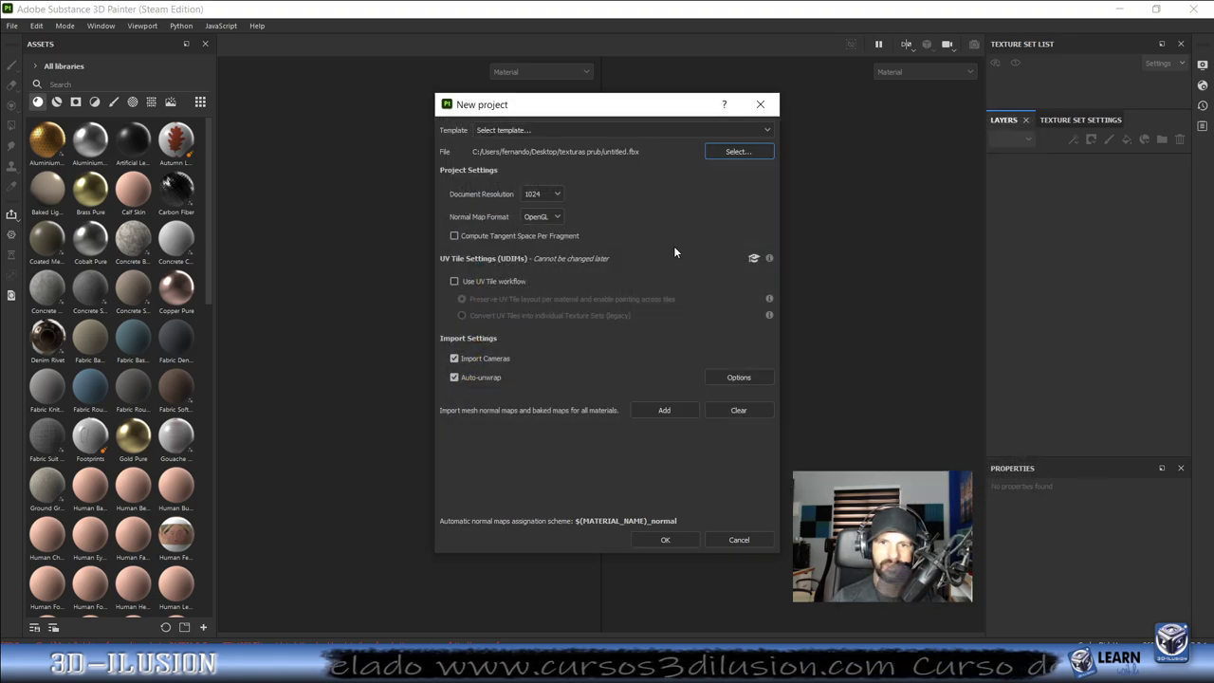
{"action": "left_click", "coordinate": [663, 538]}
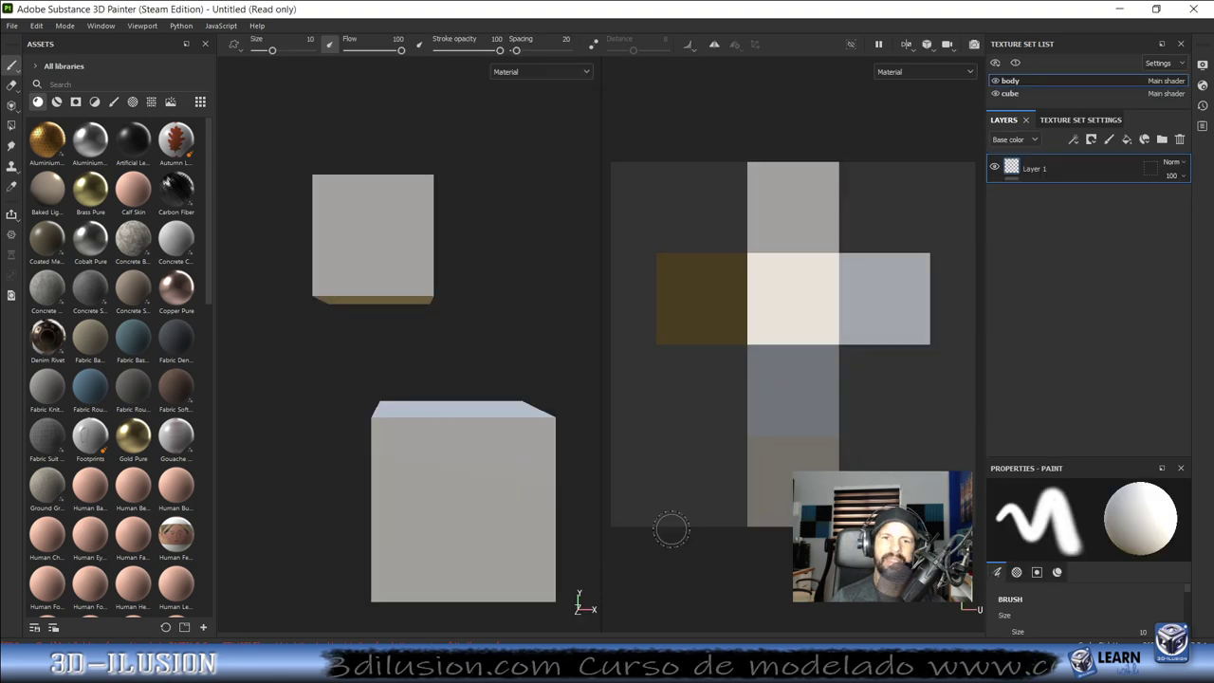
Orbit the cubes and toggle the body and cube texture sets' visibility to check each.
{"action": "mouse_move", "coordinate": [472, 290]}
{"action": "left_mouse_down", "text": "alt"}
{"action": "mouse_move", "coordinate": [661, 318]}
{"action": "mouse_move", "coordinate": [297, 320]}
{"action": "mouse_move", "coordinate": [738, 320]}
{"action": "left_mouse_up", "text": "alt"}
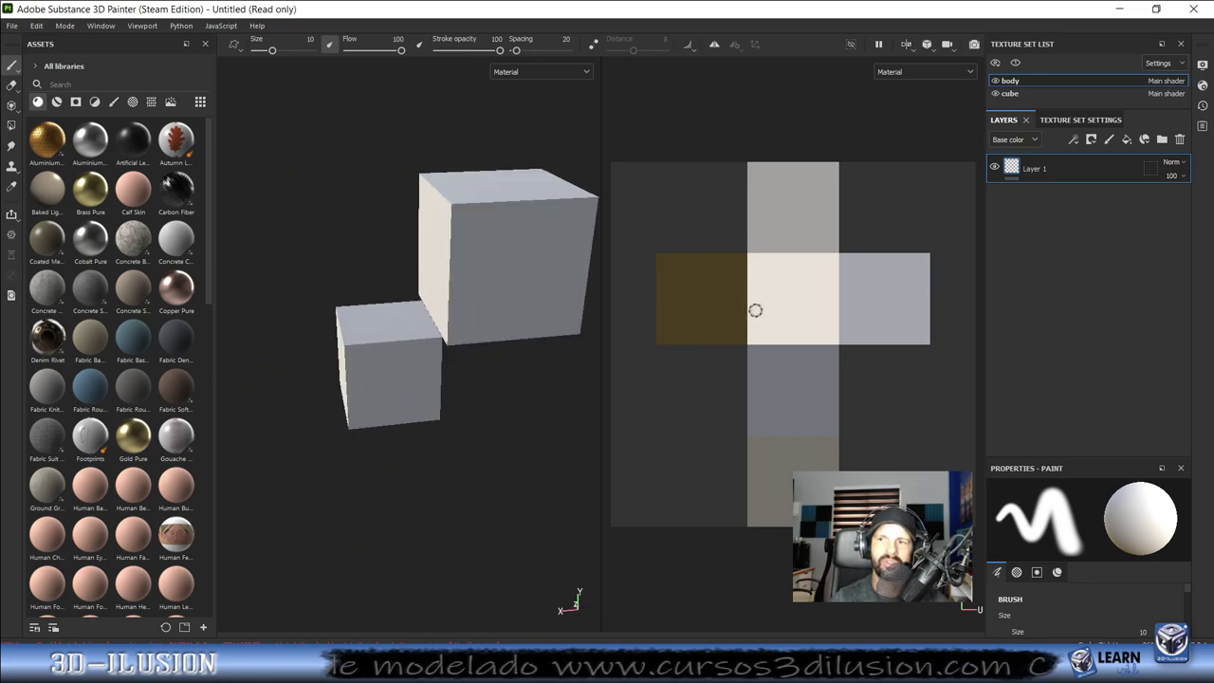
{"action": "left_click", "coordinate": [996, 93]}
{"action": "left_click", "coordinate": [996, 93]}
{"action": "left_click", "coordinate": [995, 81]}
{"action": "left_click", "coordinate": [996, 81]}
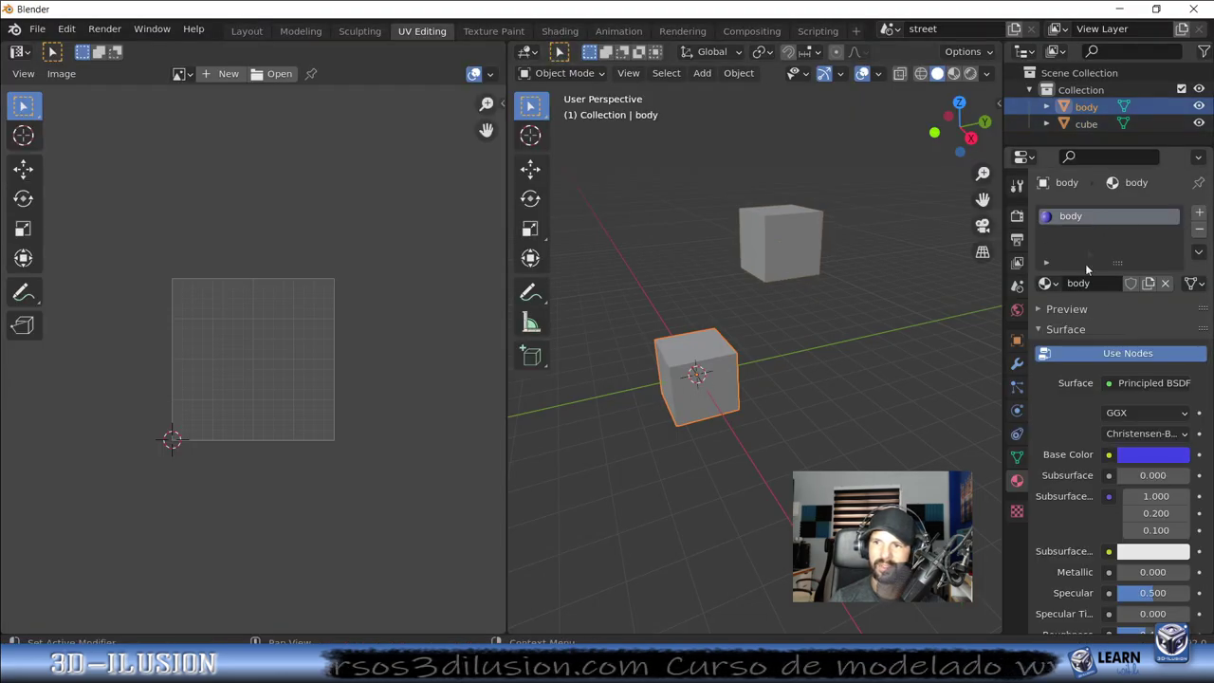
Replace the body cube's own material with the cube material and reselect body.
{"action": "left_click", "coordinate": [1199, 229]}
{"action": "left_click", "coordinate": [1047, 284]}
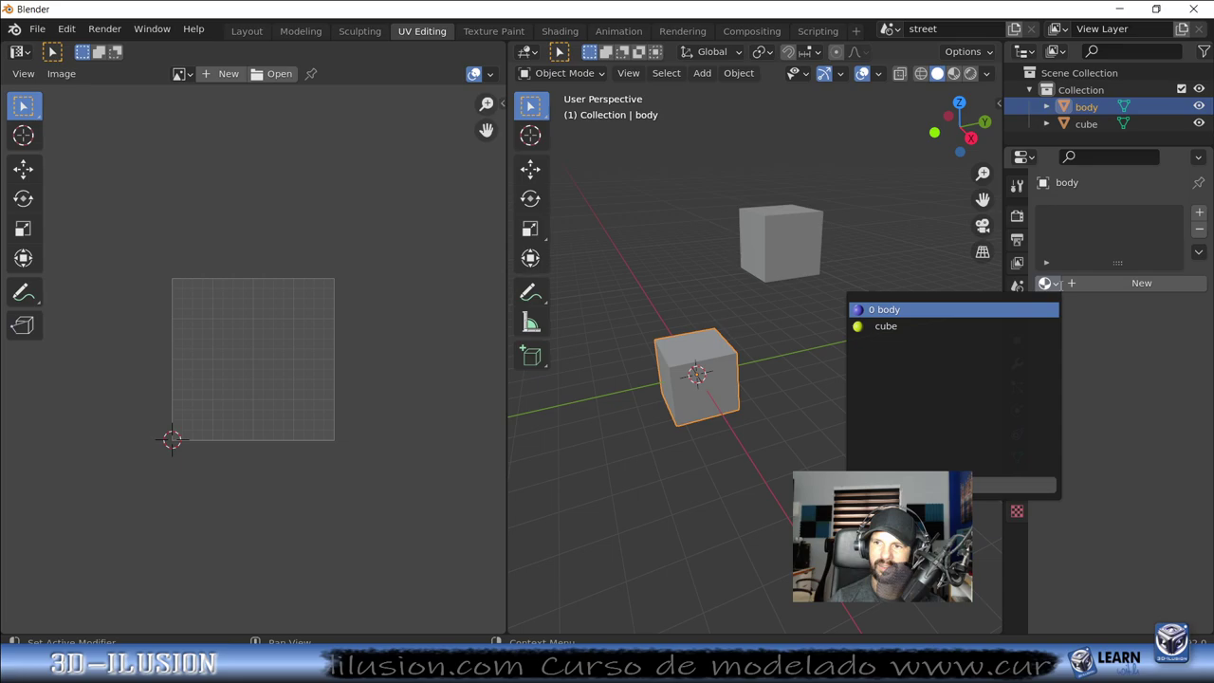
{"action": "left_click", "coordinate": [948, 327]}
{"action": "left_click", "coordinate": [800, 322]}
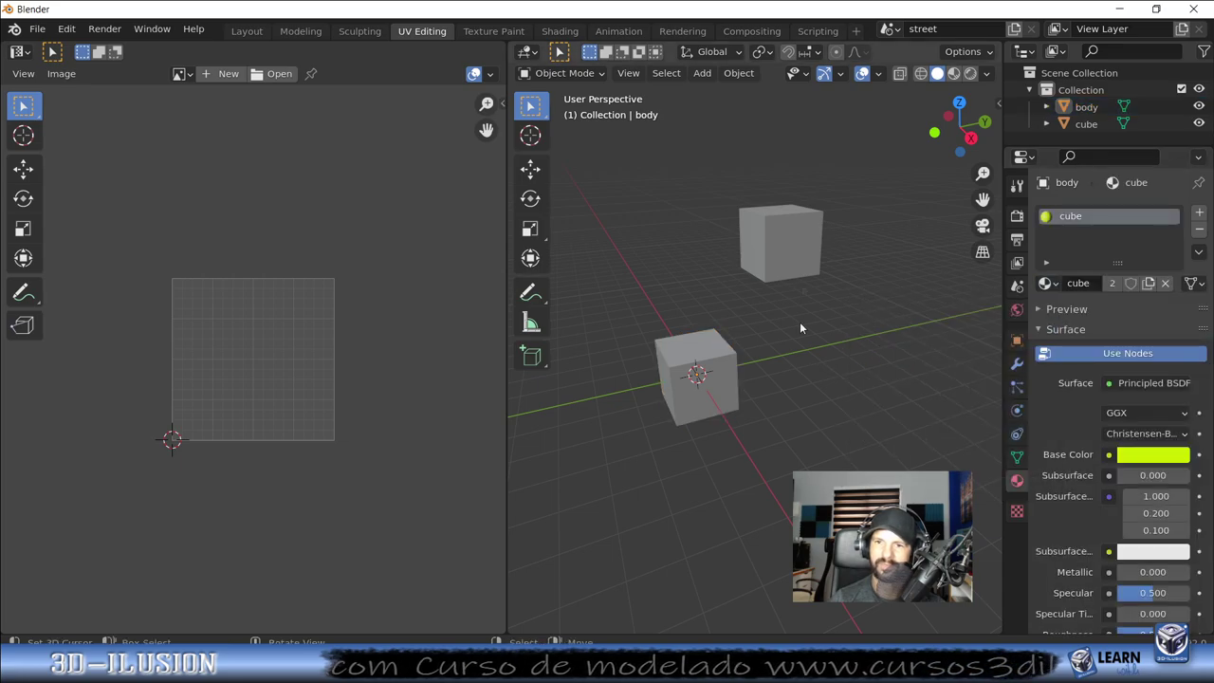
{"action": "left_click", "coordinate": [816, 248]}
{"action": "left_click", "coordinate": [661, 384]}
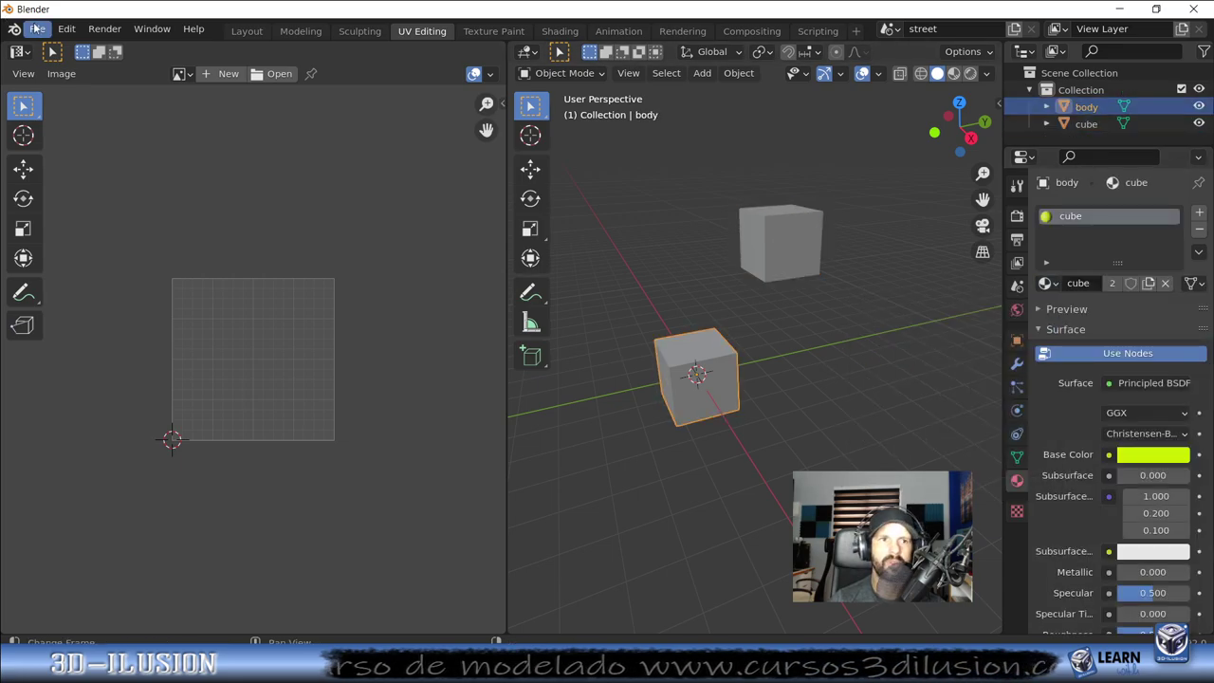
Start an FBX export of the body cube and select the file name for editing.
{"action": "left_click", "coordinate": [36, 29]}
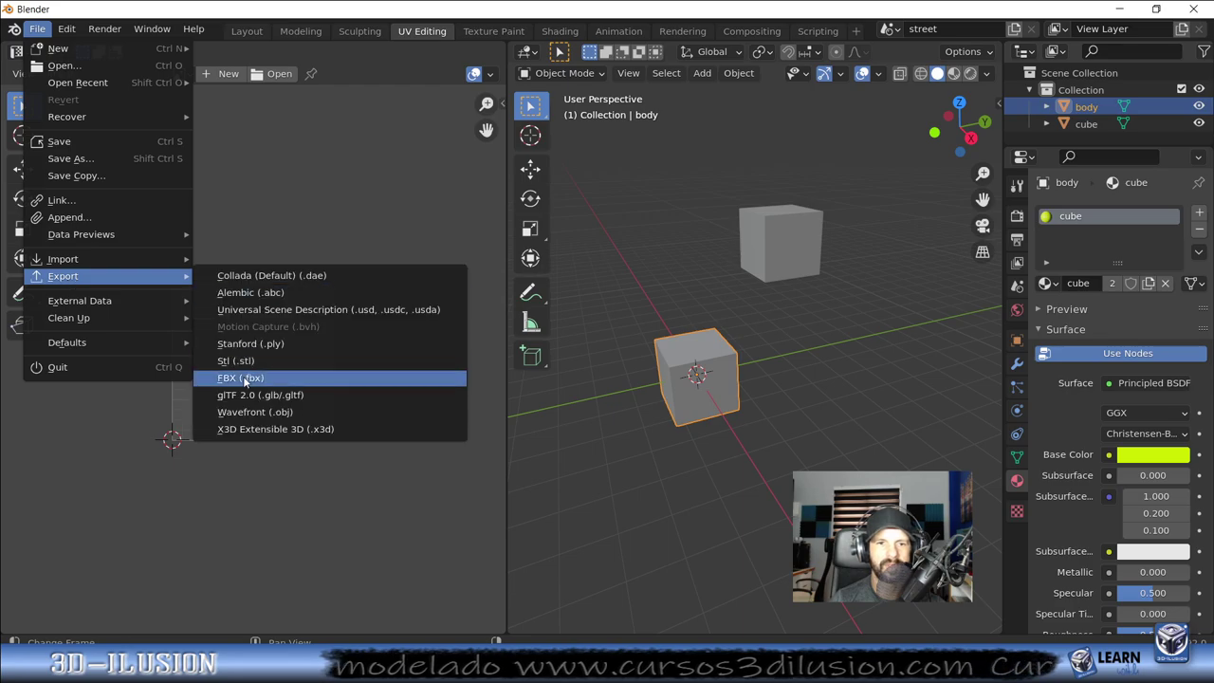
{"action": "left_click", "coordinate": [243, 378]}
{"action": "left_click", "coordinate": [428, 585]}
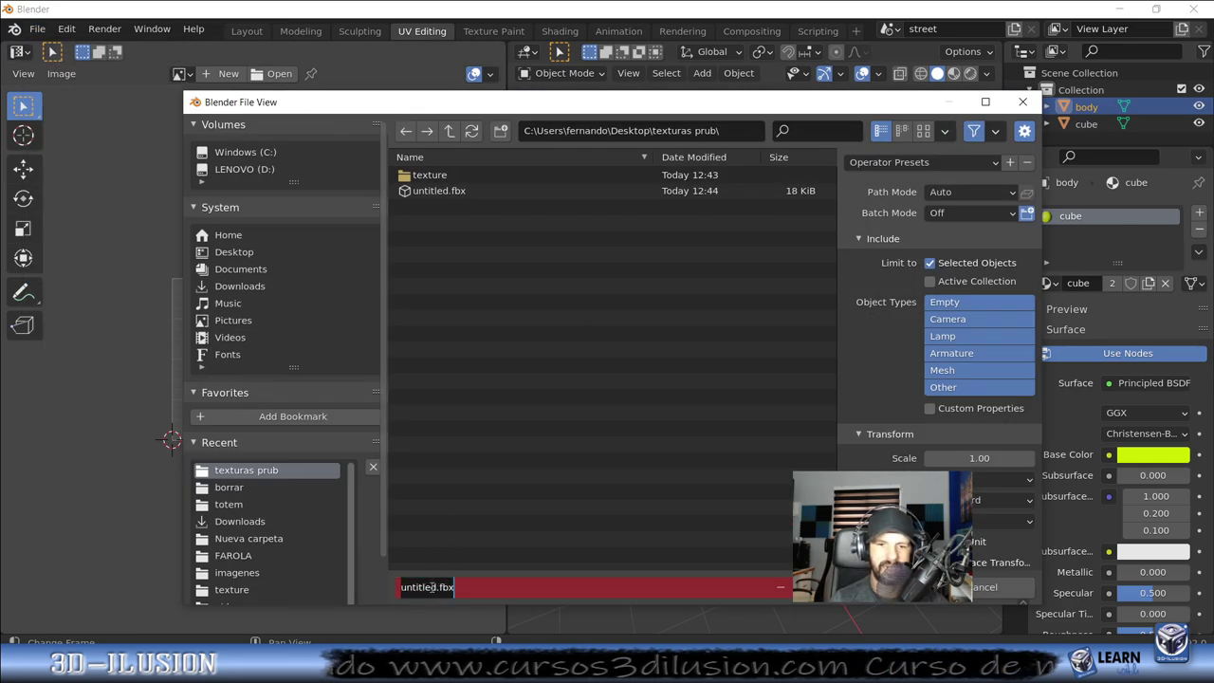
{"action": "double_click", "coordinate": [431, 585]}
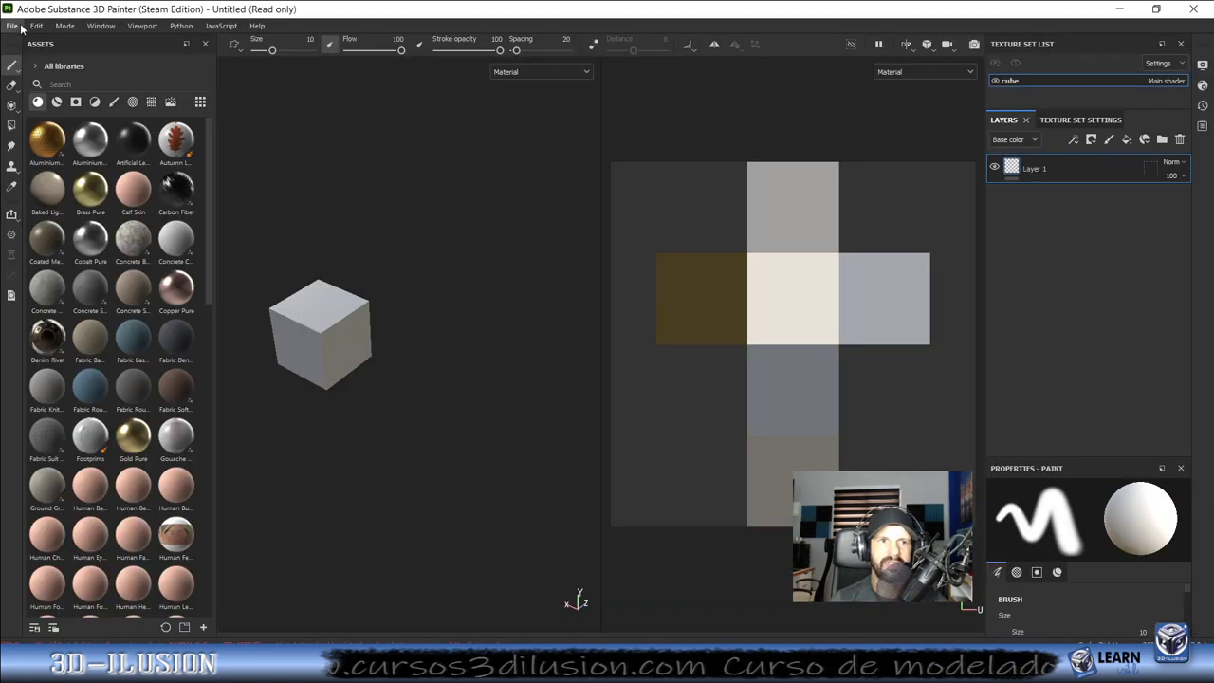
Create a new Painter project from the uno FBX in texturas prub and orbit to see the cubes' tops.
{"action": "left_click", "coordinate": [13, 26]}
{"action": "left_click", "coordinate": [13, 26]}
{"action": "left_click", "coordinate": [12, 26]}
{"action": "left_click", "coordinate": [12, 26]}
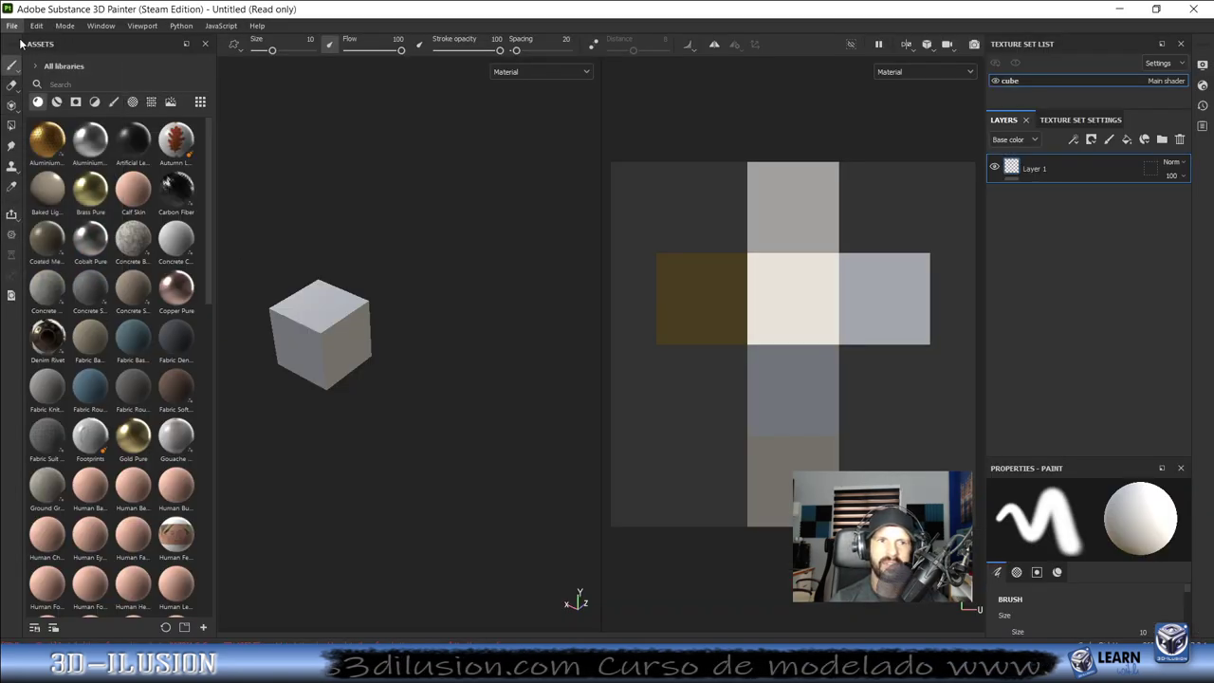
{"action": "left_click", "coordinate": [737, 152]}
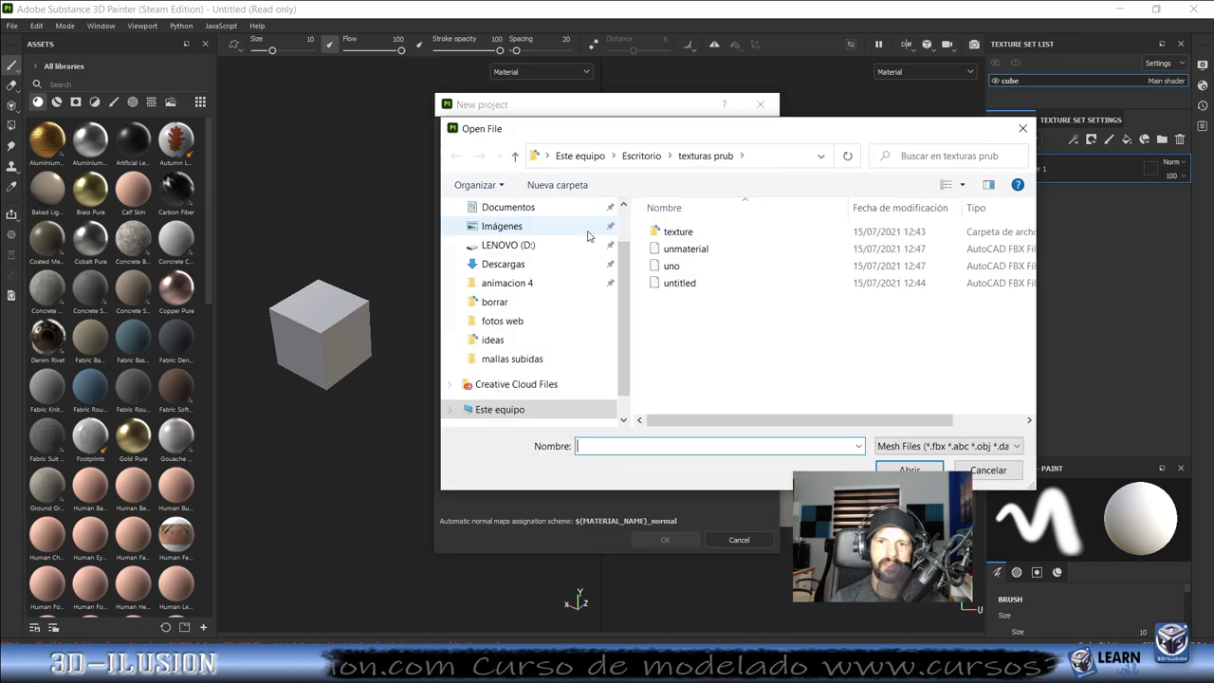
{"action": "double_click", "coordinate": [679, 267]}
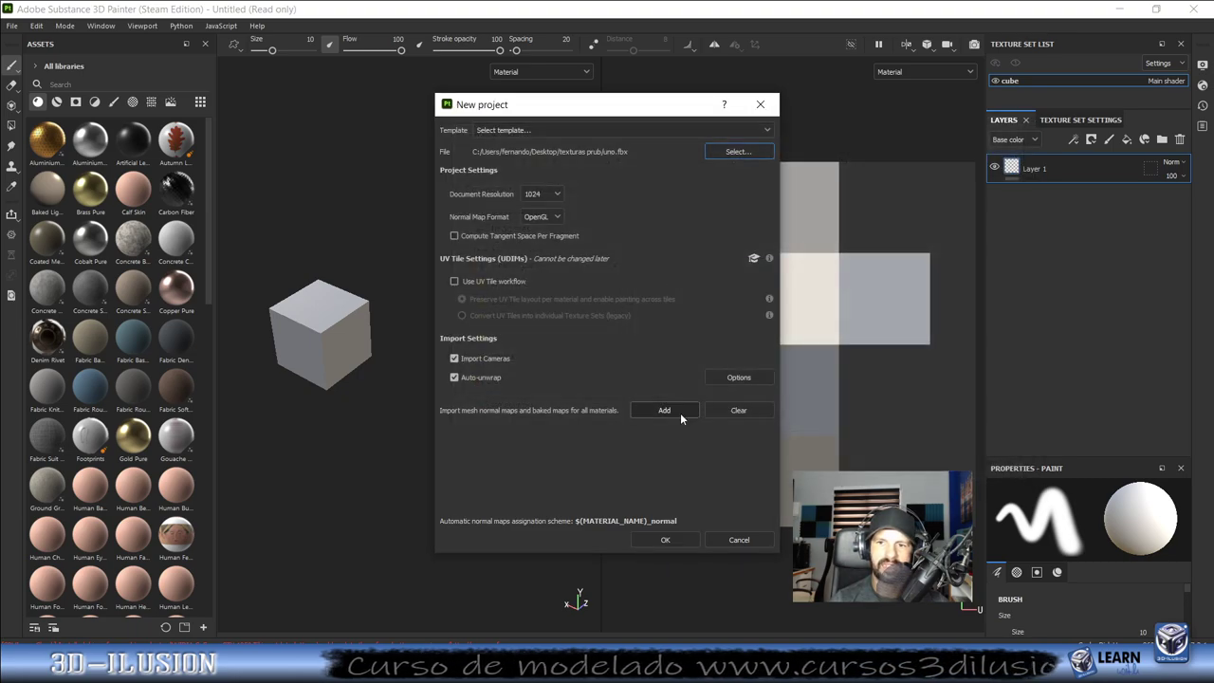
{"action": "left_click", "coordinate": [665, 540]}
{"action": "scroll", "coordinate": [487, 354], "scroll_direction": "down", "scroll_amount": 2}
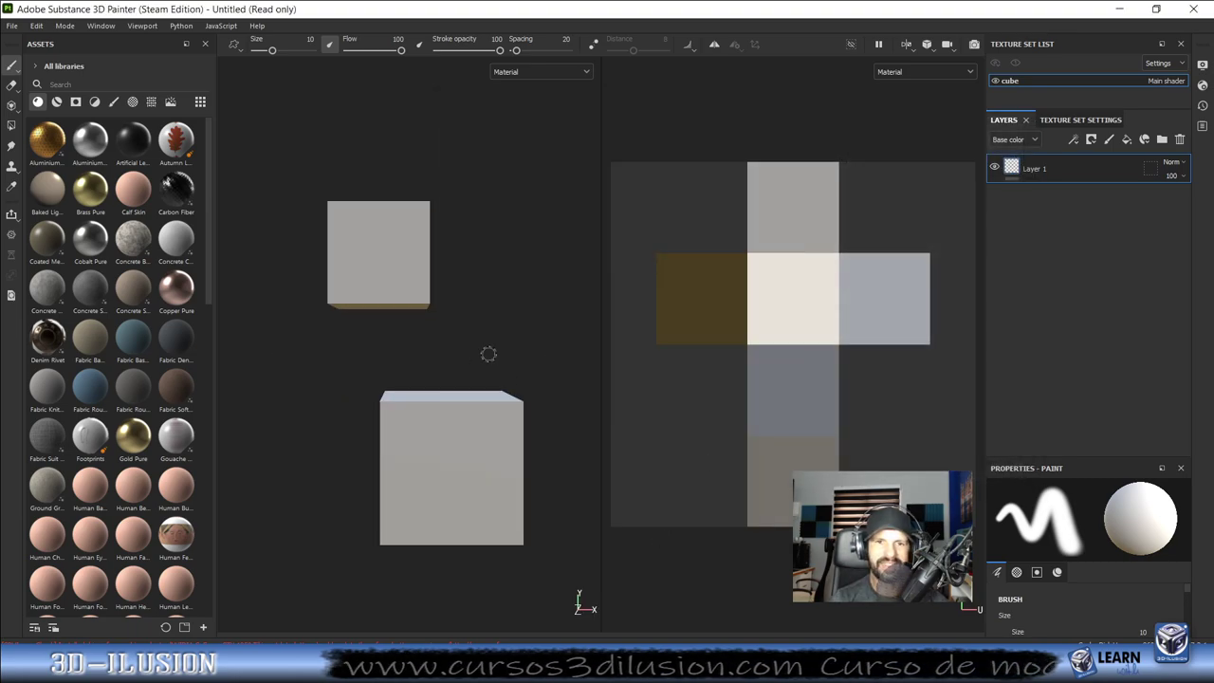
{"action": "mouse_move", "coordinate": [269, 332]}
{"action": "left_mouse_down", "text": "alt"}
{"action": "mouse_move", "coordinate": [466, 339]}
{"action": "mouse_move", "coordinate": [408, 365]}
{"action": "left_mouse_up", "text": "alt"}
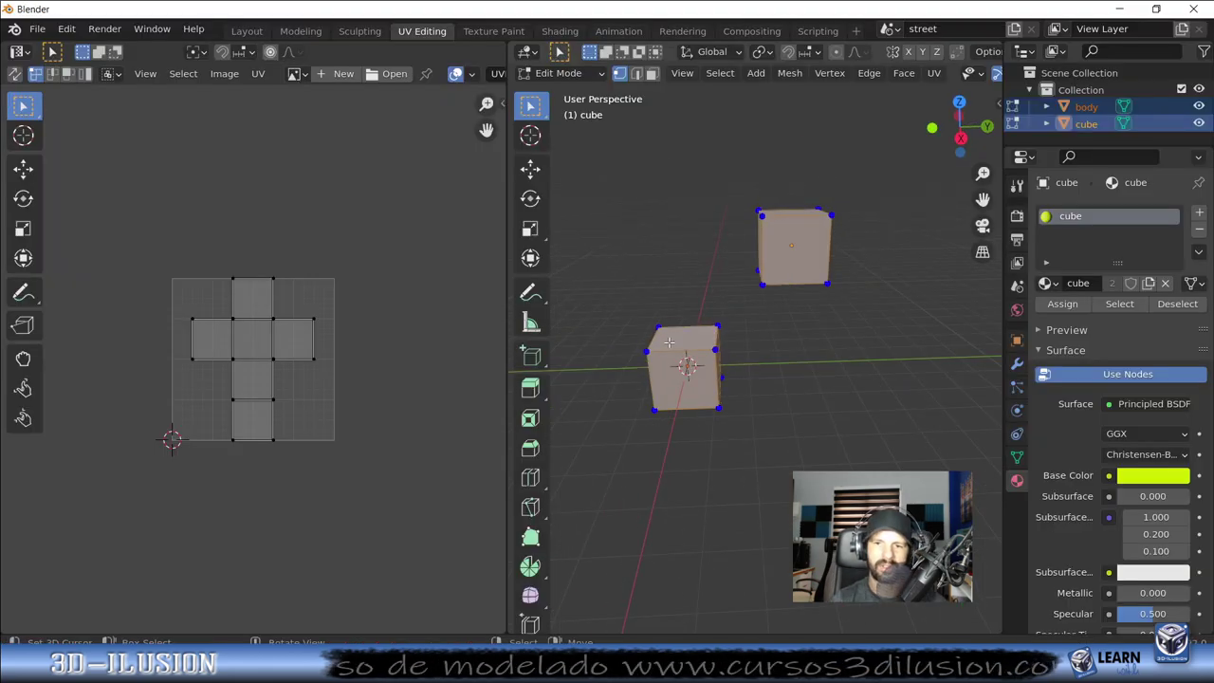
Loop-cut the lower cube, delete the upper cube, and enter Edit Mode on the remaining one.
{"action": "key", "text": "ctrl+r"}
{"action": "left_click", "coordinate": [670, 353]}
{"action": "right_click", "coordinate": [669, 353]}
{"action": "middle_click_drag", "start_coordinate": [670, 353], "coordinate": [645, 358]}
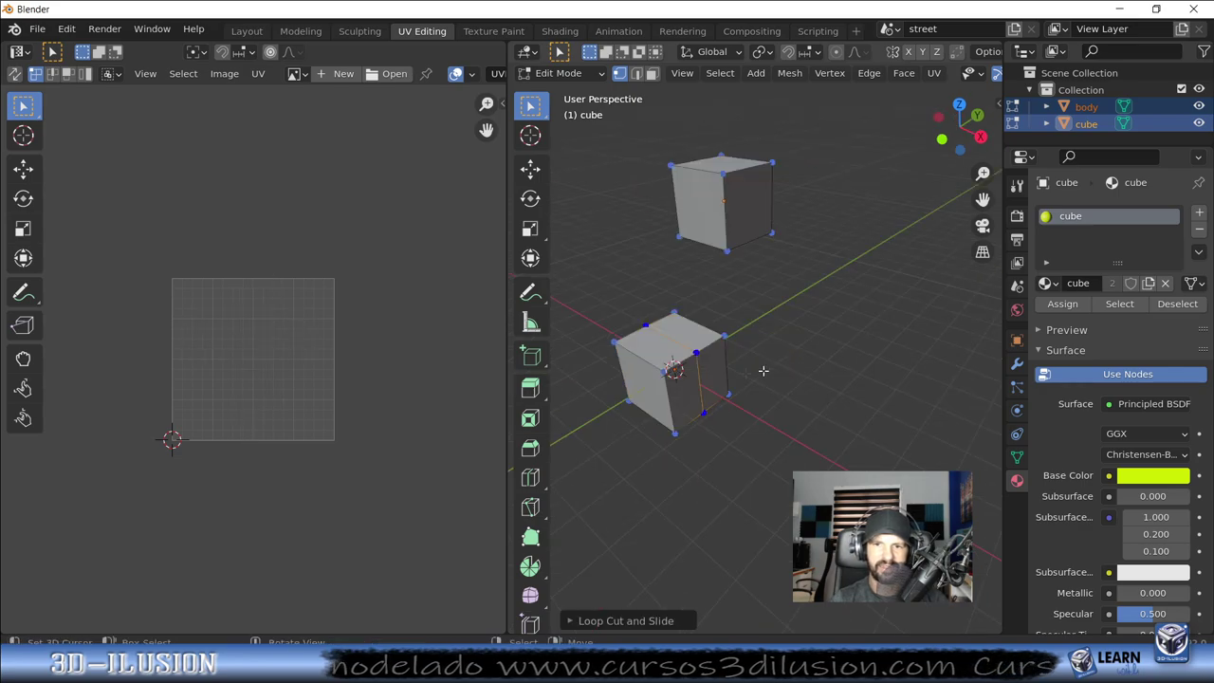
{"action": "key", "text": "g"}
{"action": "key", "text": "g"}
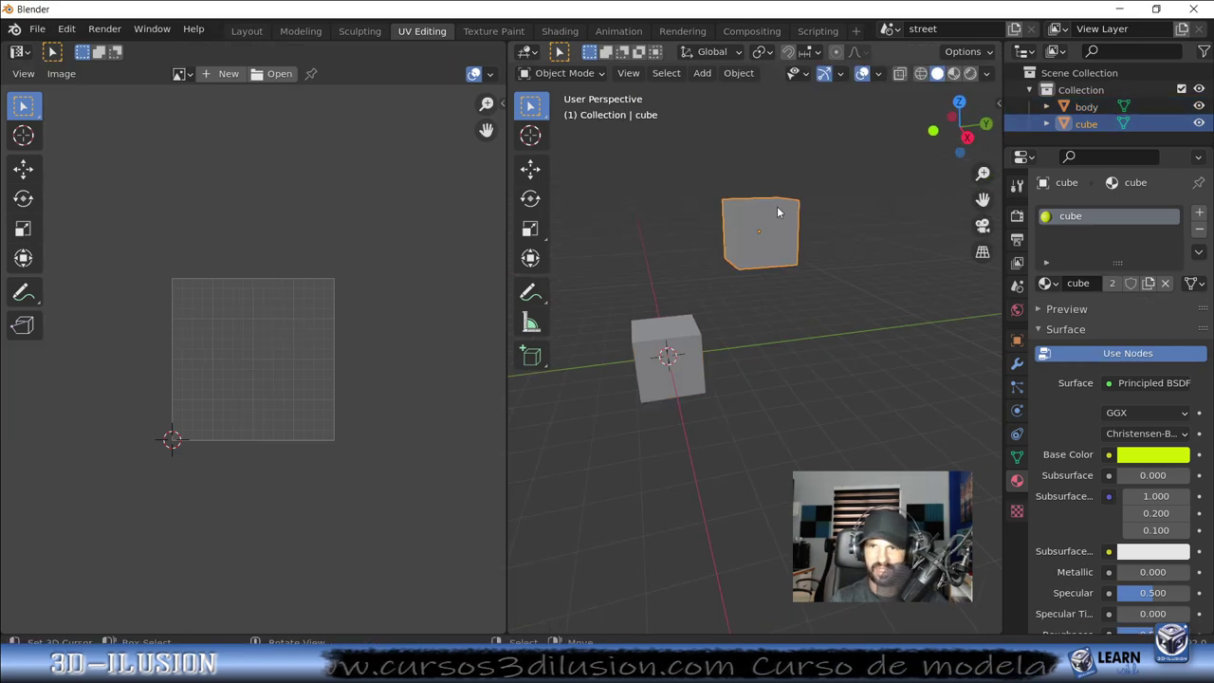
{"action": "key", "text": "Delete"}
{"action": "left_click", "coordinate": [653, 332]}
{"action": "key", "text": "Tab"}
Select two diagonal top quarter faces and assign the body material through the existing slot.
{"action": "scroll", "coordinate": [654, 333], "scroll_direction": "up", "scroll_amount": 3}
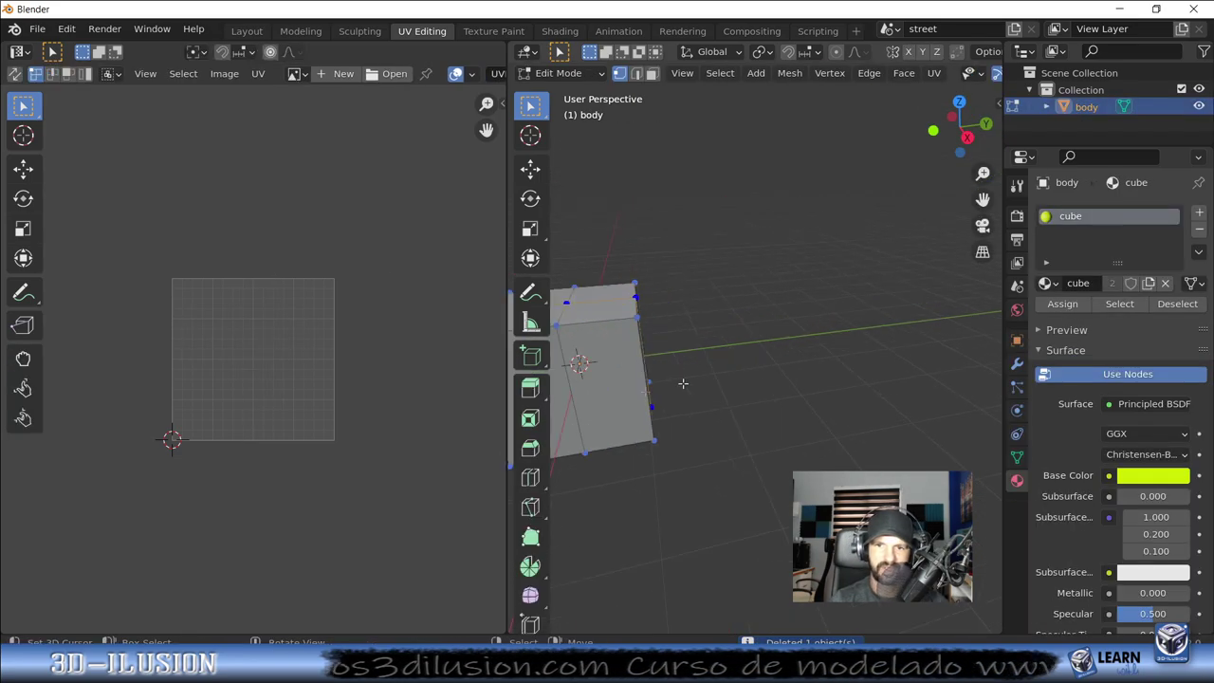
{"action": "key", "text": "KP_Decimal"}
{"action": "middle_click_drag", "start_coordinate": [733, 360], "coordinate": [766, 403]}
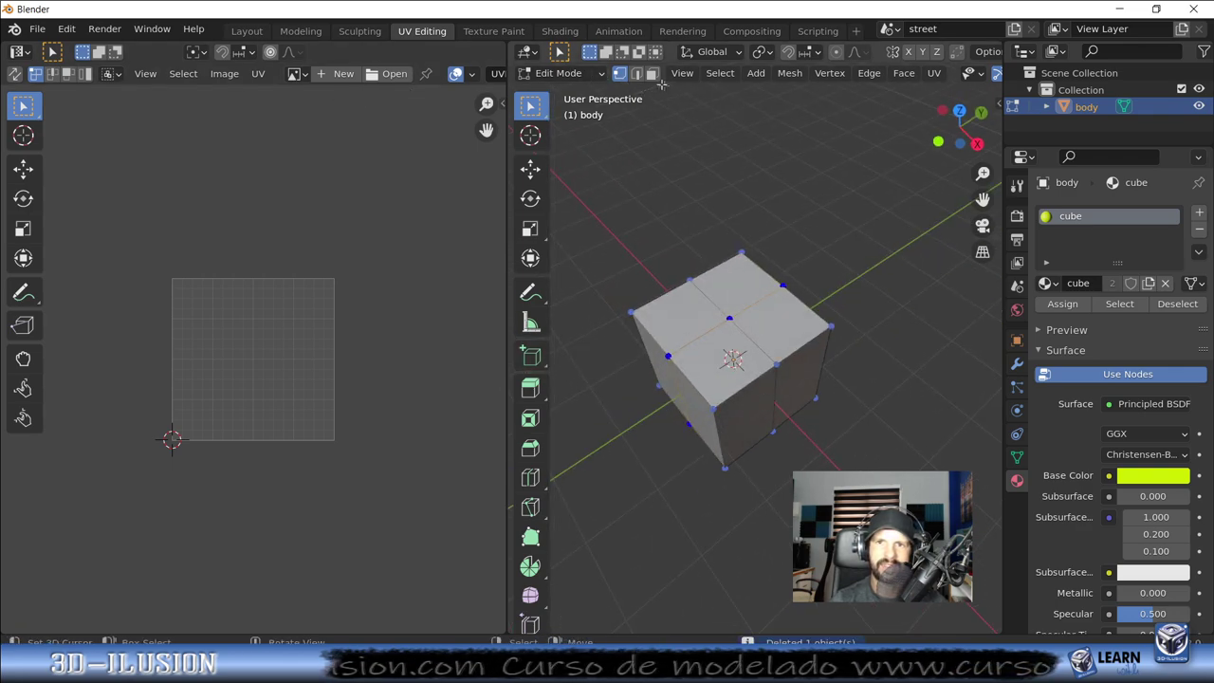
{"action": "left_click", "coordinate": [782, 313]}
{"action": "left_click", "coordinate": [675, 311], "text": "shift"}
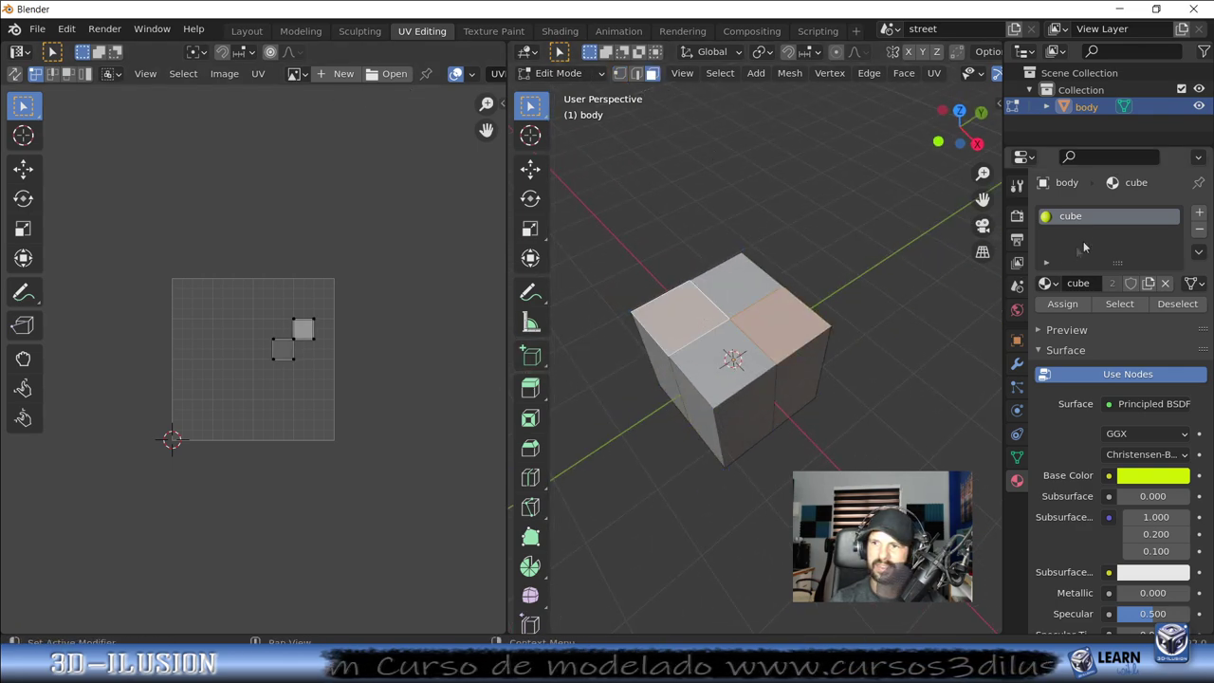
{"action": "left_click", "coordinate": [1046, 282]}
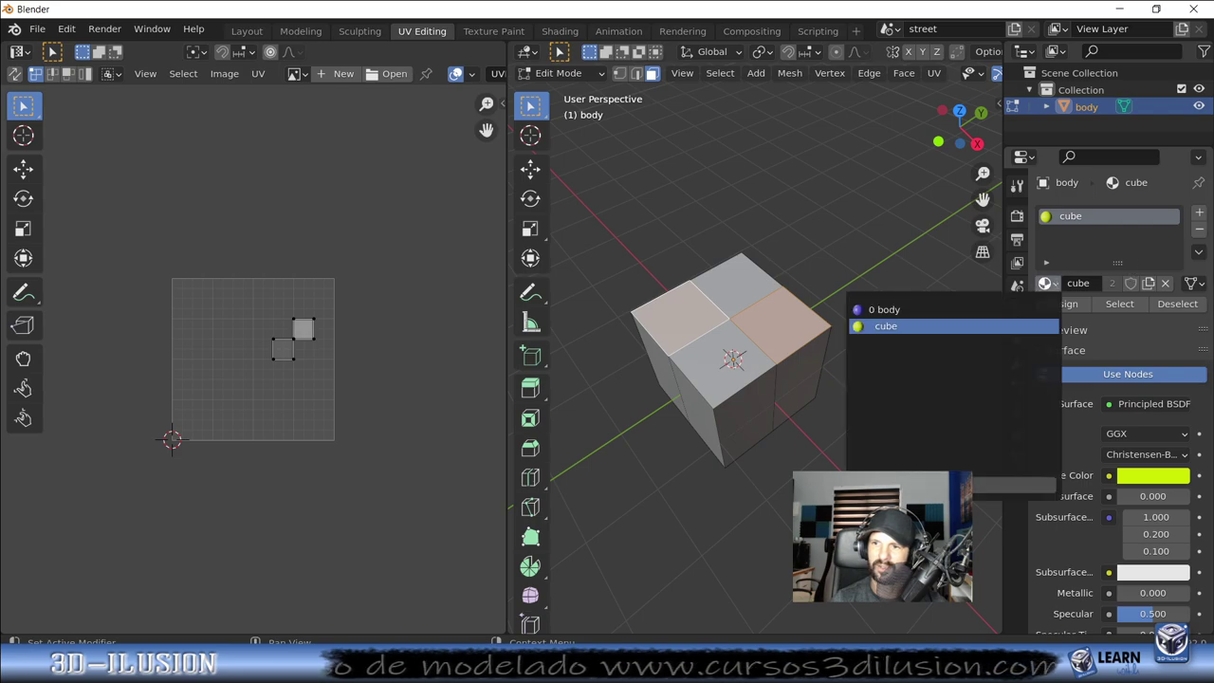
{"action": "left_click", "coordinate": [953, 309]}
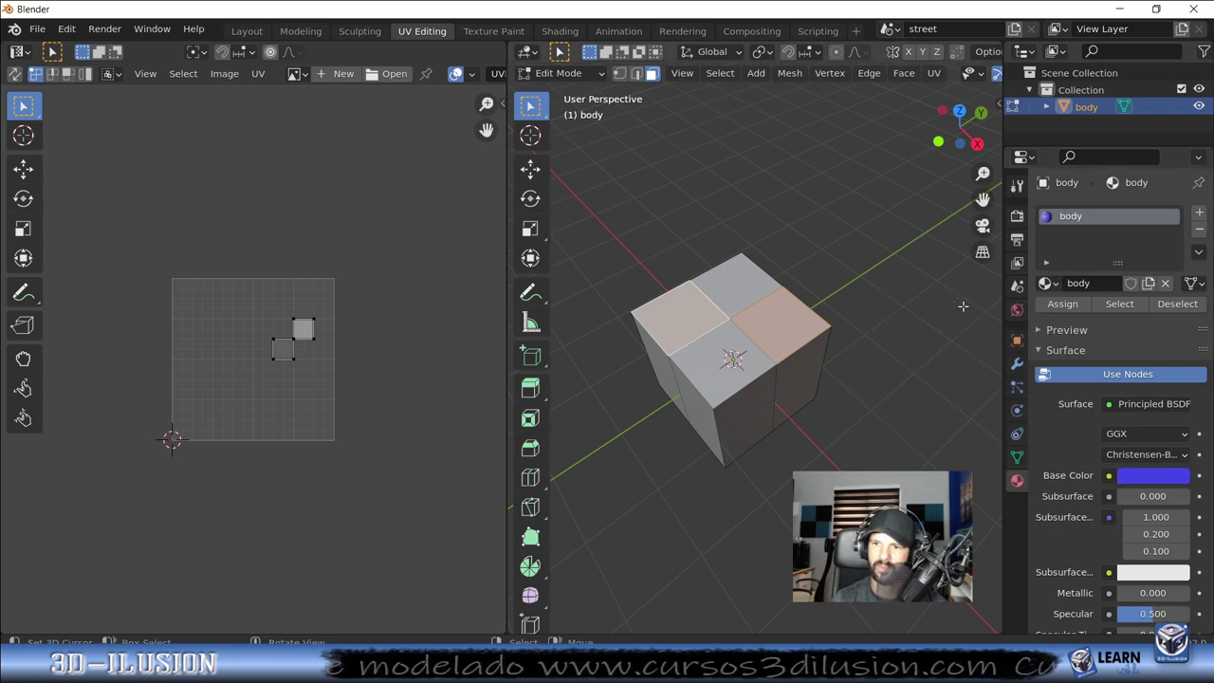
{"action": "left_click", "coordinate": [1064, 303]}
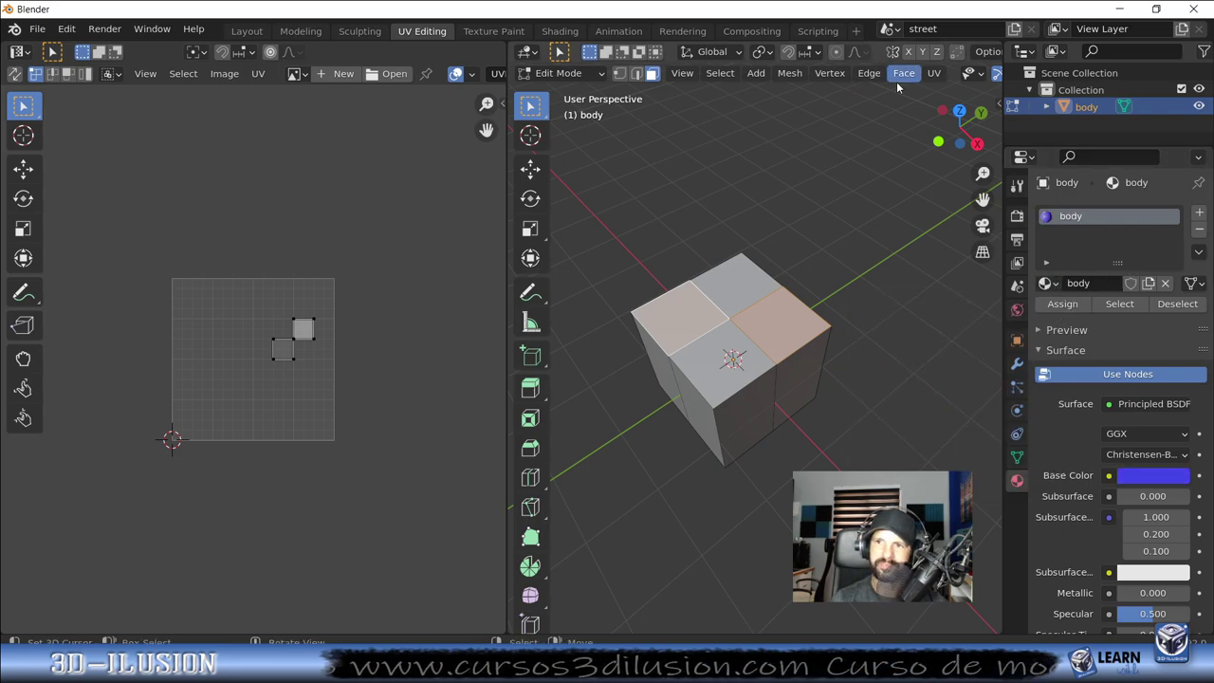
In Material Preview, reselect the two diagonal quarters and restore the cube material on the slot.
{"action": "scroll", "coordinate": [896, 85], "scroll_direction": "down", "scroll_amount": 2}
{"action": "scroll", "coordinate": [932, 76], "scroll_direction": "down", "scroll_amount": 1}
{"action": "scroll", "coordinate": [932, 76], "scroll_direction": "down", "scroll_amount": 2}
{"action": "scroll", "coordinate": [932, 76], "scroll_direction": "down", "scroll_amount": 1}
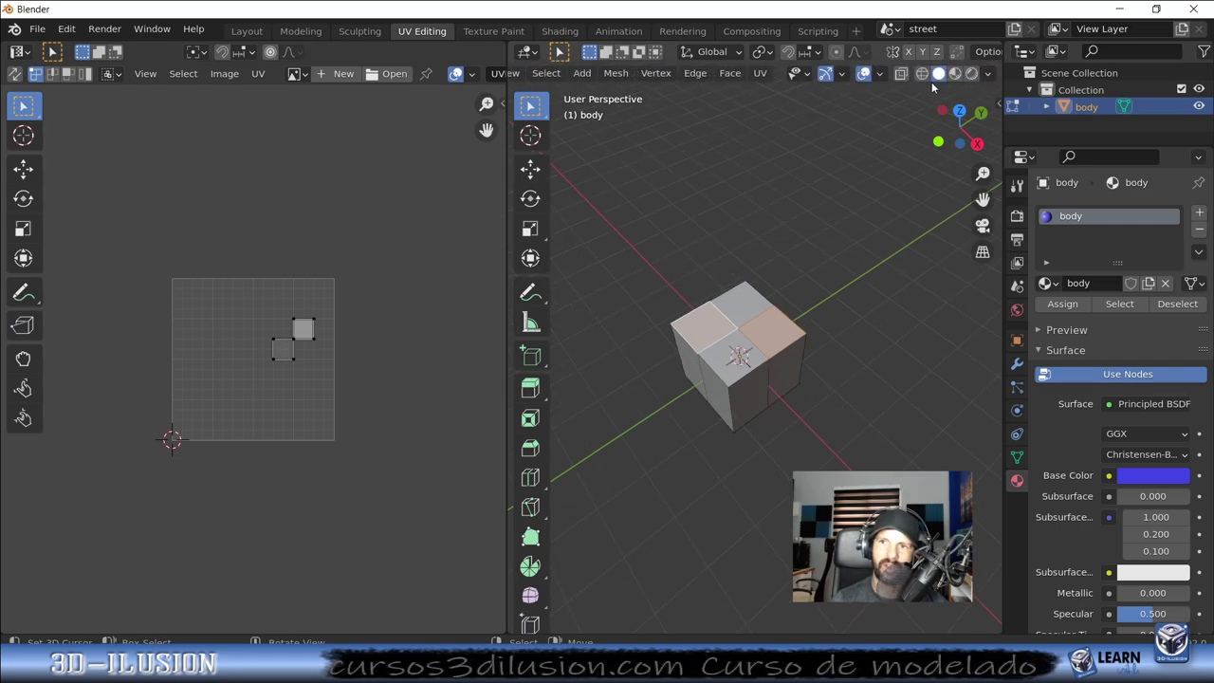
{"action": "left_click", "coordinate": [954, 76]}
{"action": "left_click", "coordinate": [865, 356]}
{"action": "left_click", "coordinate": [768, 343]}
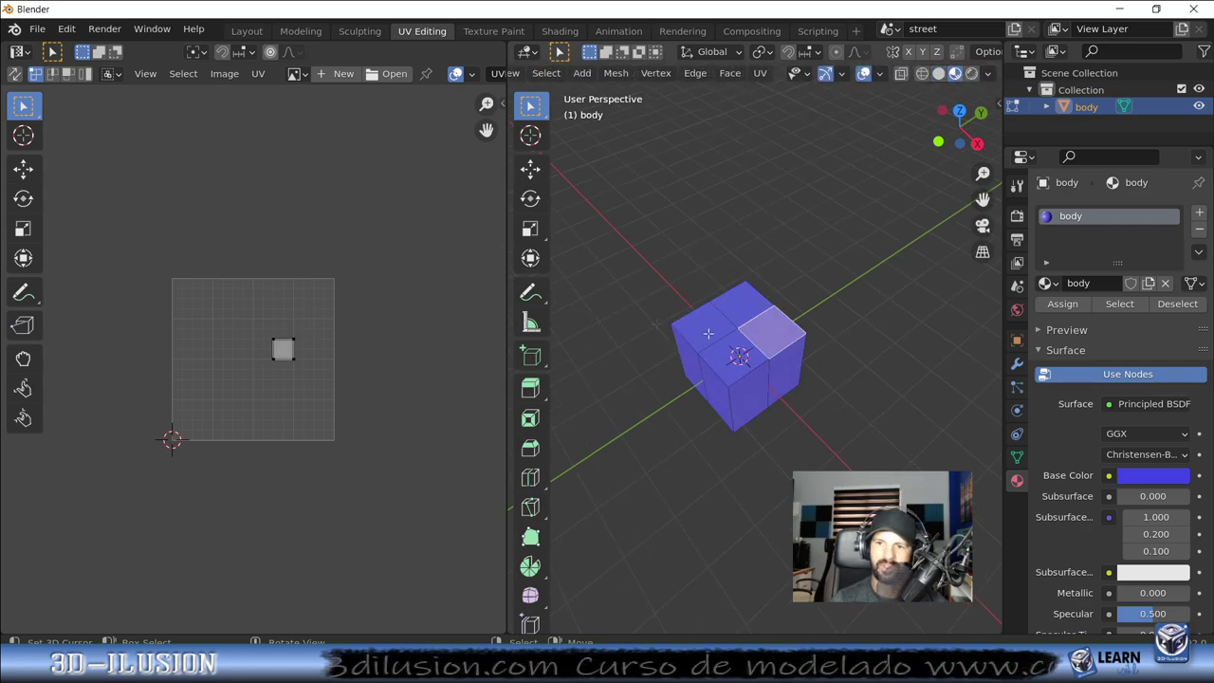
{"action": "left_click", "coordinate": [683, 320], "text": "shift"}
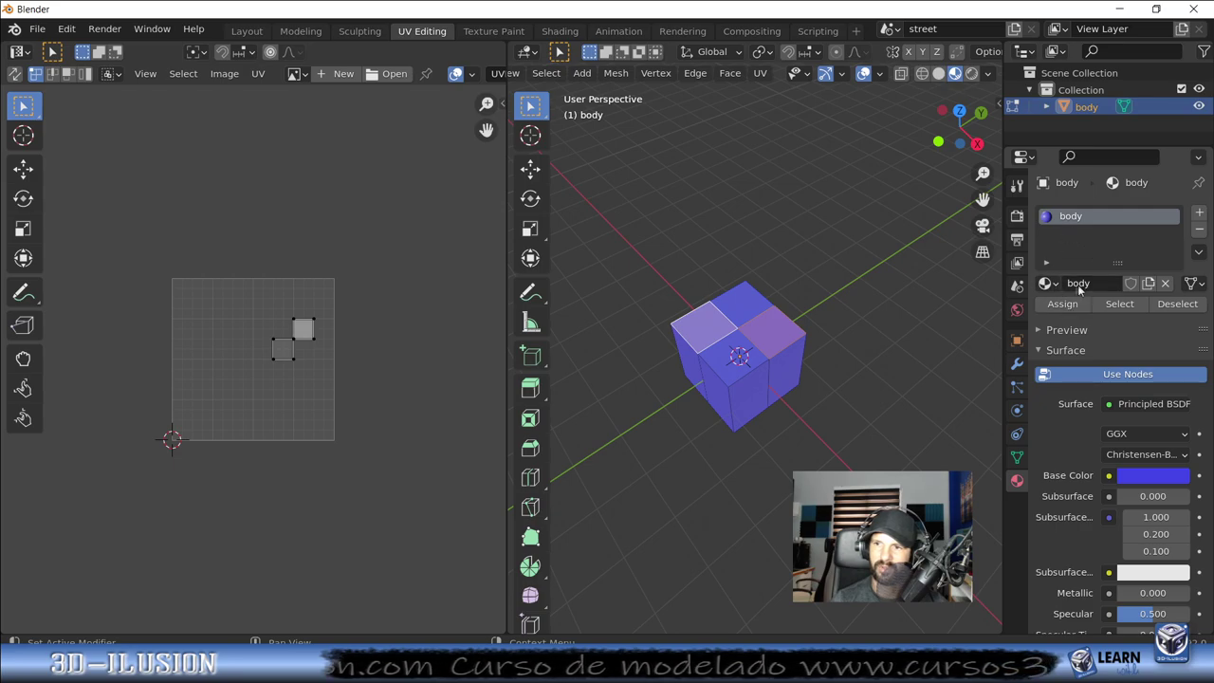
{"action": "left_click", "coordinate": [1050, 283]}
{"action": "left_click", "coordinate": [986, 326]}
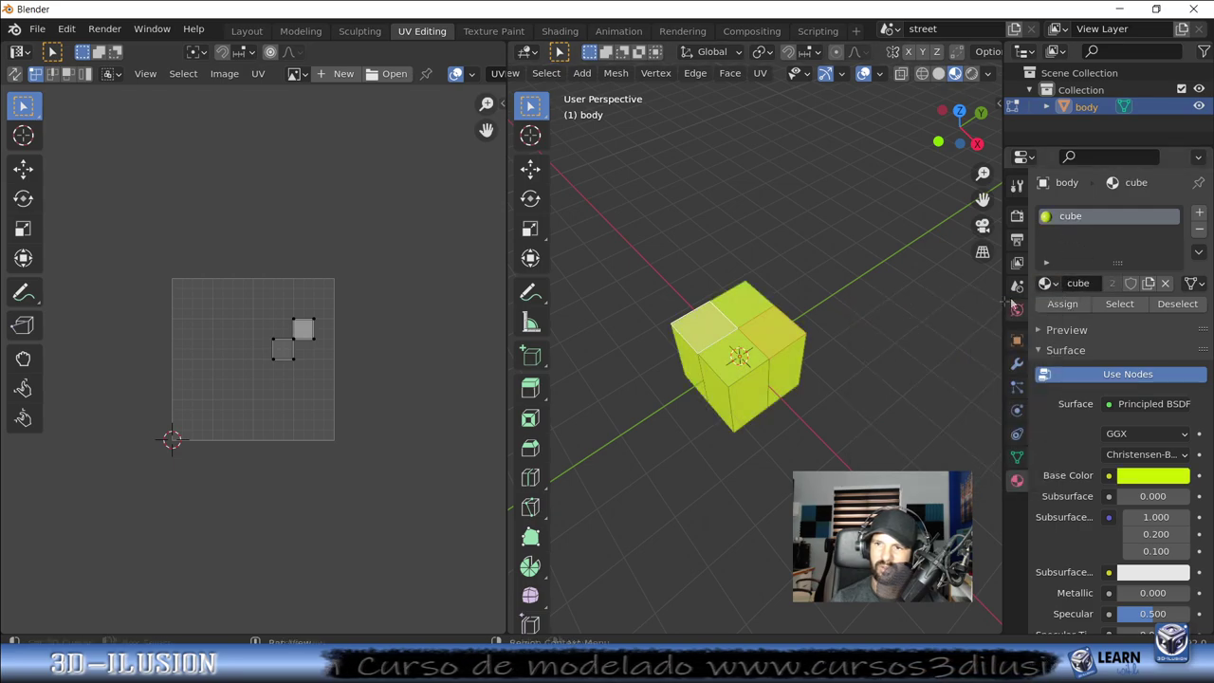
{"action": "left_click", "coordinate": [1064, 305]}
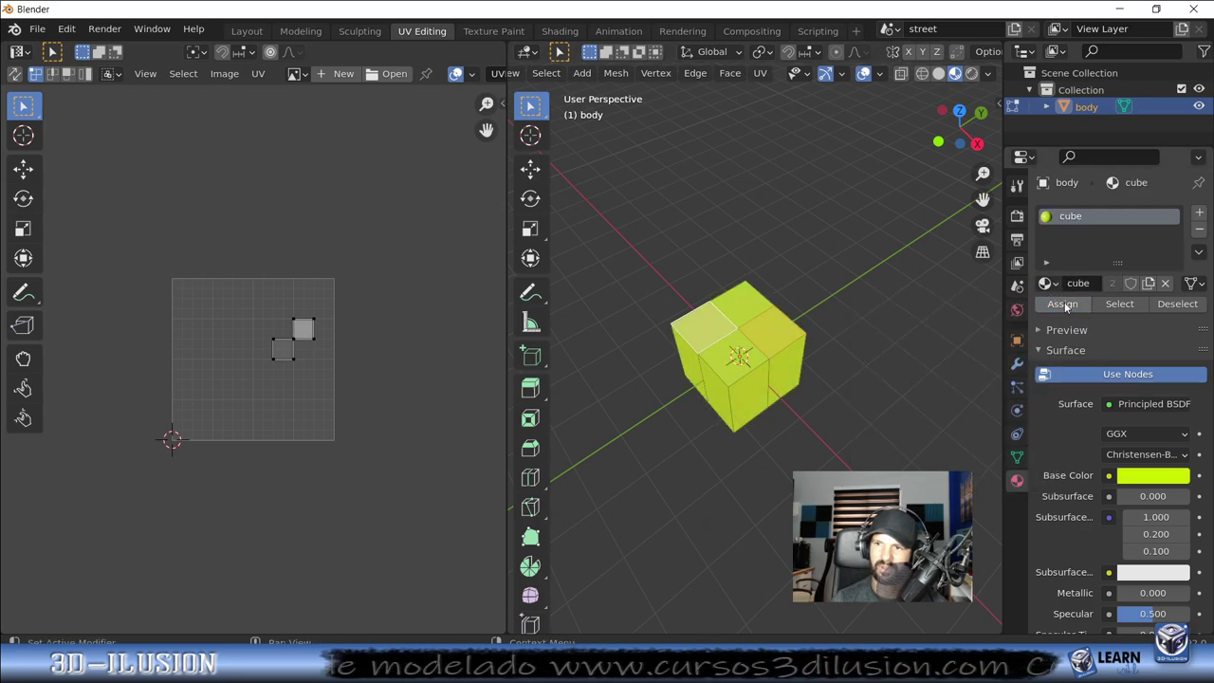
Add a second slot with the body material, assign it to the two quarters, and leave Edit Mode.
{"action": "left_click", "coordinate": [1199, 215]}
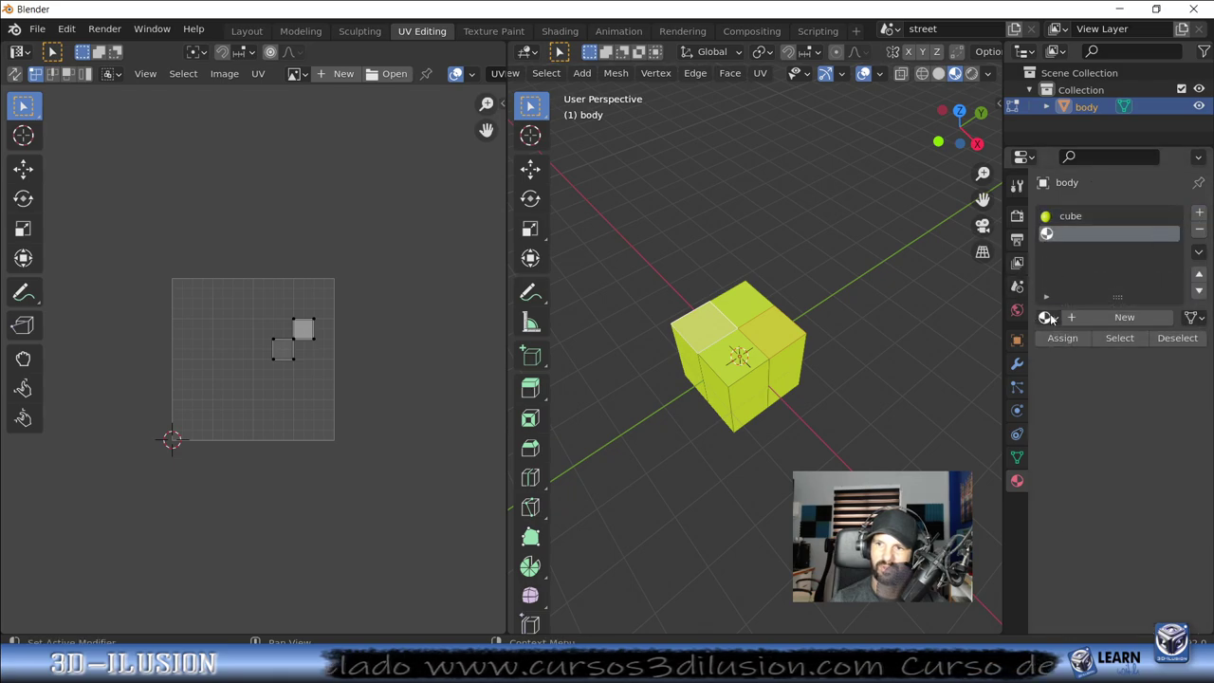
{"action": "left_click", "coordinate": [1046, 316]}
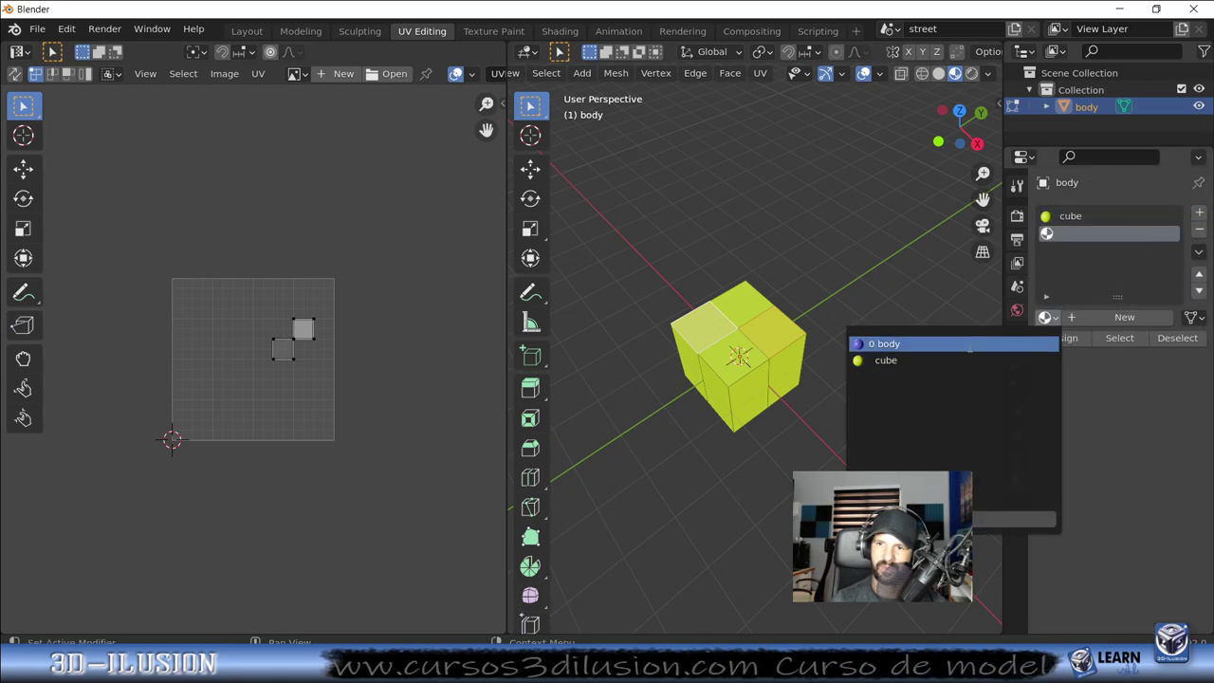
{"action": "left_click", "coordinate": [887, 343]}
{"action": "left_click", "coordinate": [1061, 338]}
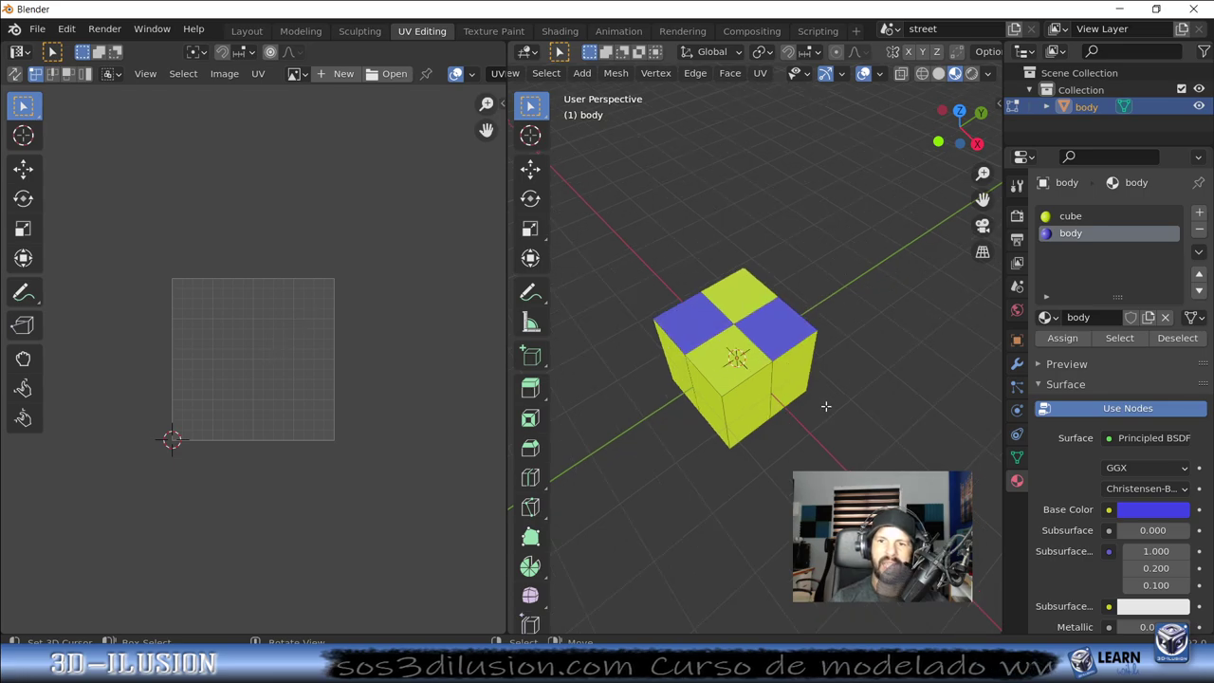
{"action": "scroll", "coordinate": [835, 279], "scroll_direction": "up", "scroll_amount": 4}
{"action": "mouse_move", "coordinate": [758, 332]}
{"action": "middle_mouse_down"}
{"action": "mouse_move", "coordinate": [730, 384]}
{"action": "mouse_move", "coordinate": [690, 274]}
{"action": "middle_mouse_up"}
{"action": "key", "text": "Tab"}
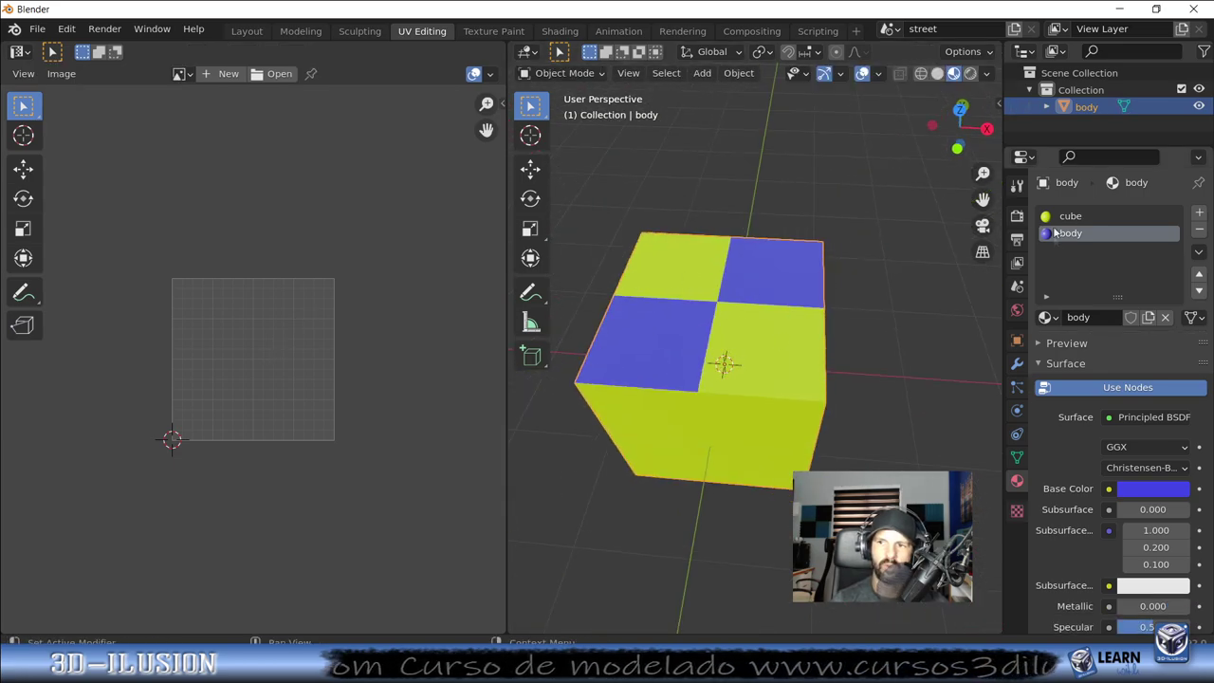
Export the two-material cube to texturas prub, incrementing the file name to uno1.fbx.
{"action": "left_click", "coordinate": [42, 28]}
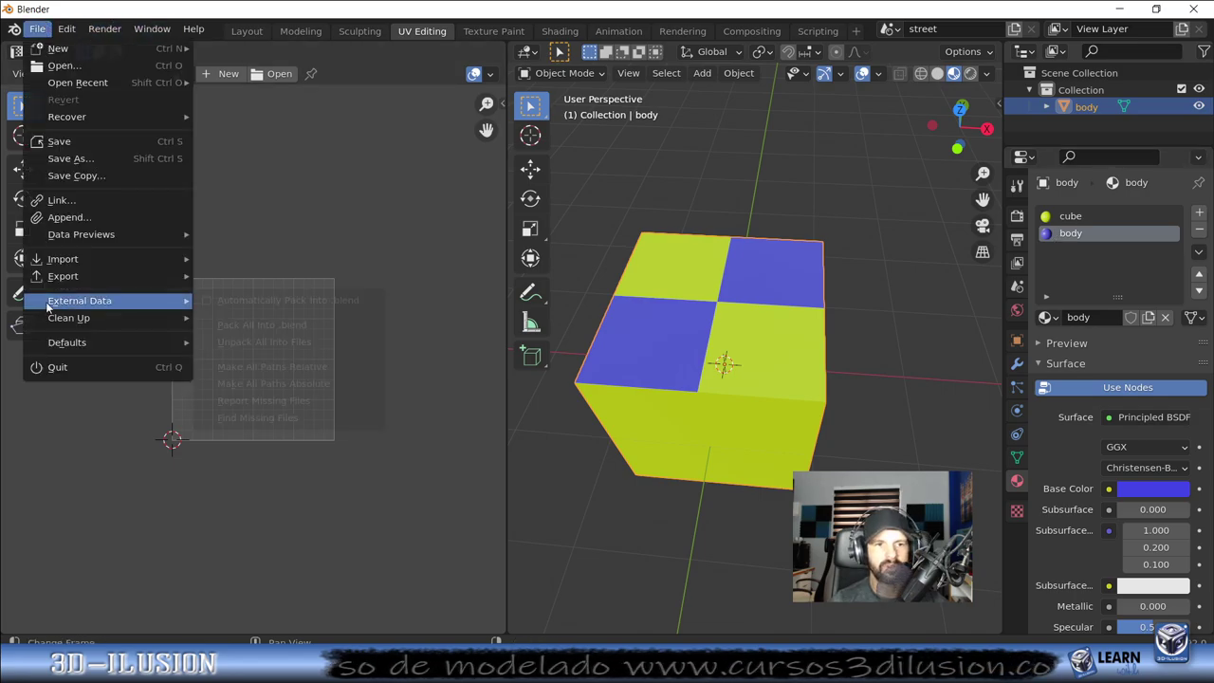
{"action": "mouse_move", "coordinate": [63, 276]}
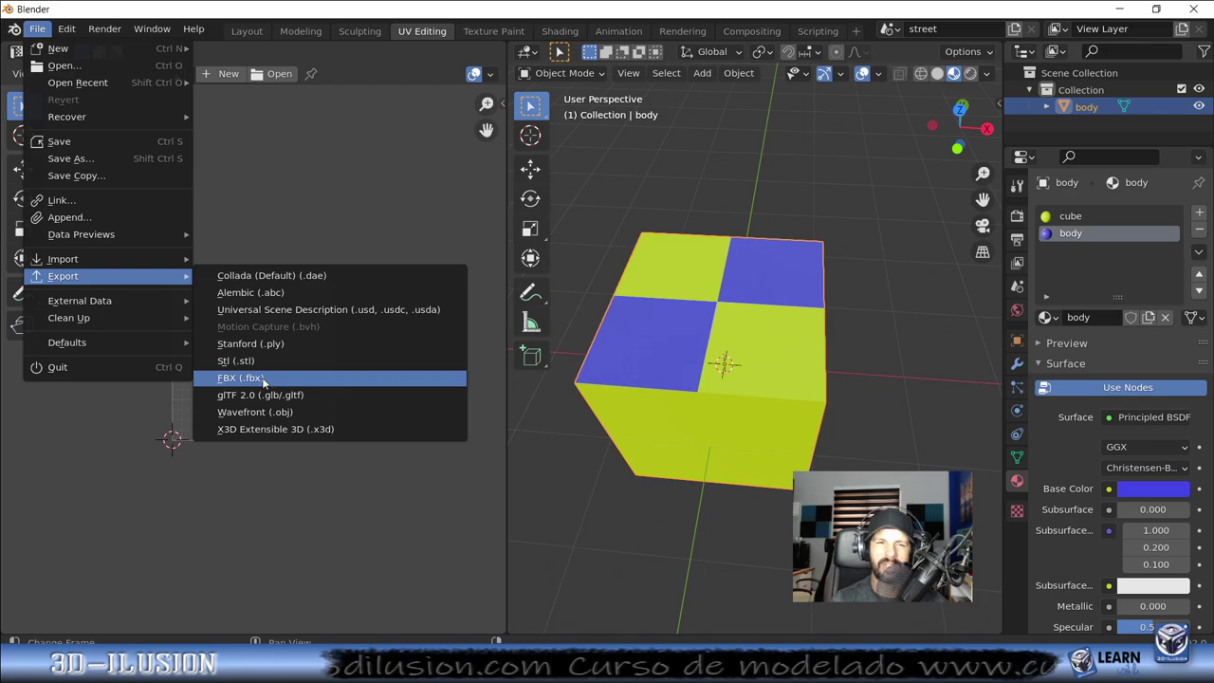
{"action": "left_click", "coordinate": [252, 377]}
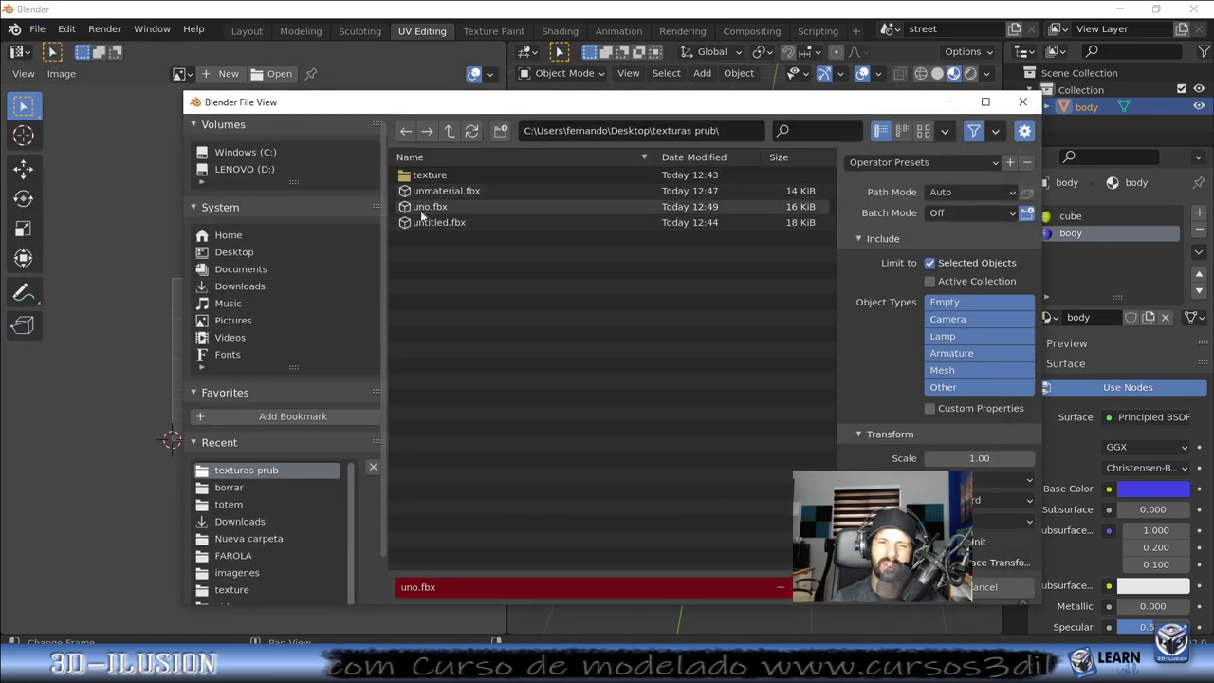
{"action": "left_click", "coordinate": [407, 590]}
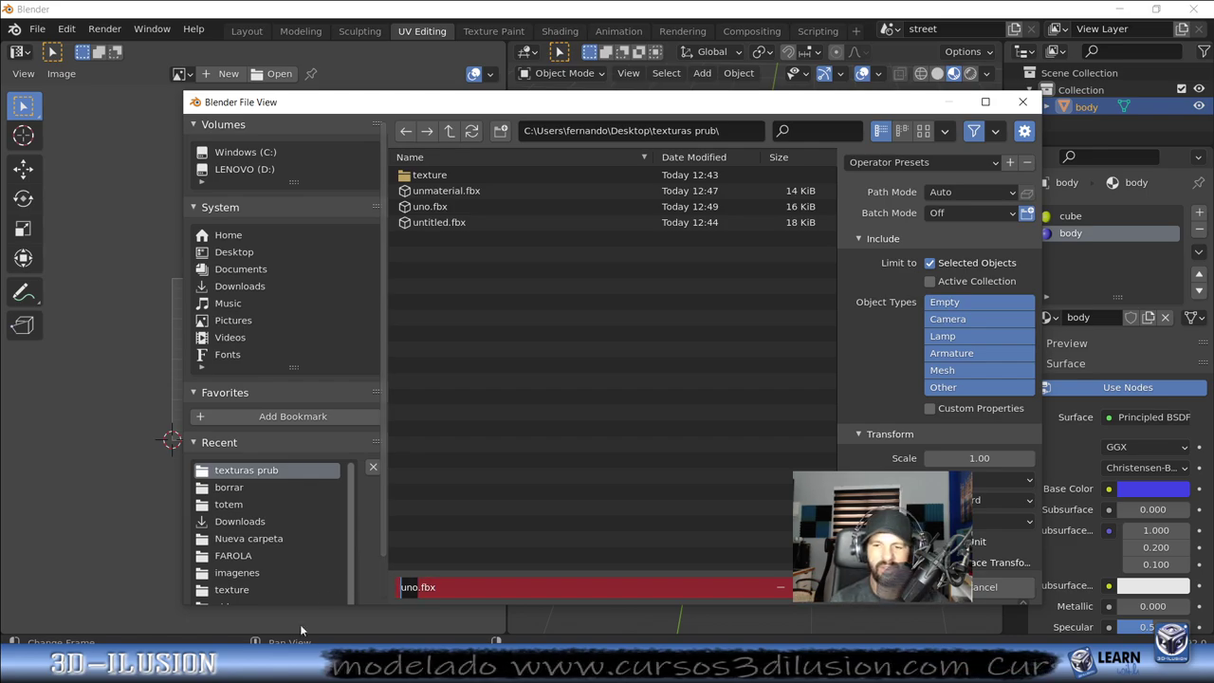
{"action": "key", "text": "Return"}
{"action": "left_click", "coordinate": [776, 588]}
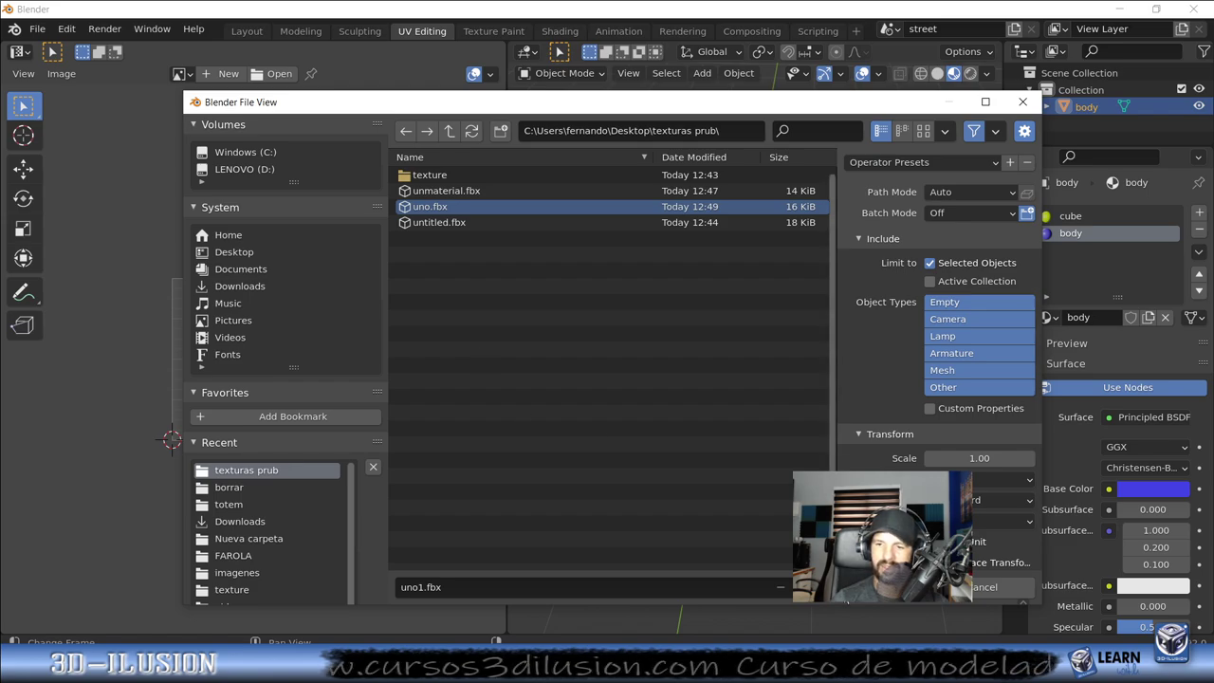
{"action": "left_click", "coordinate": [846, 588]}
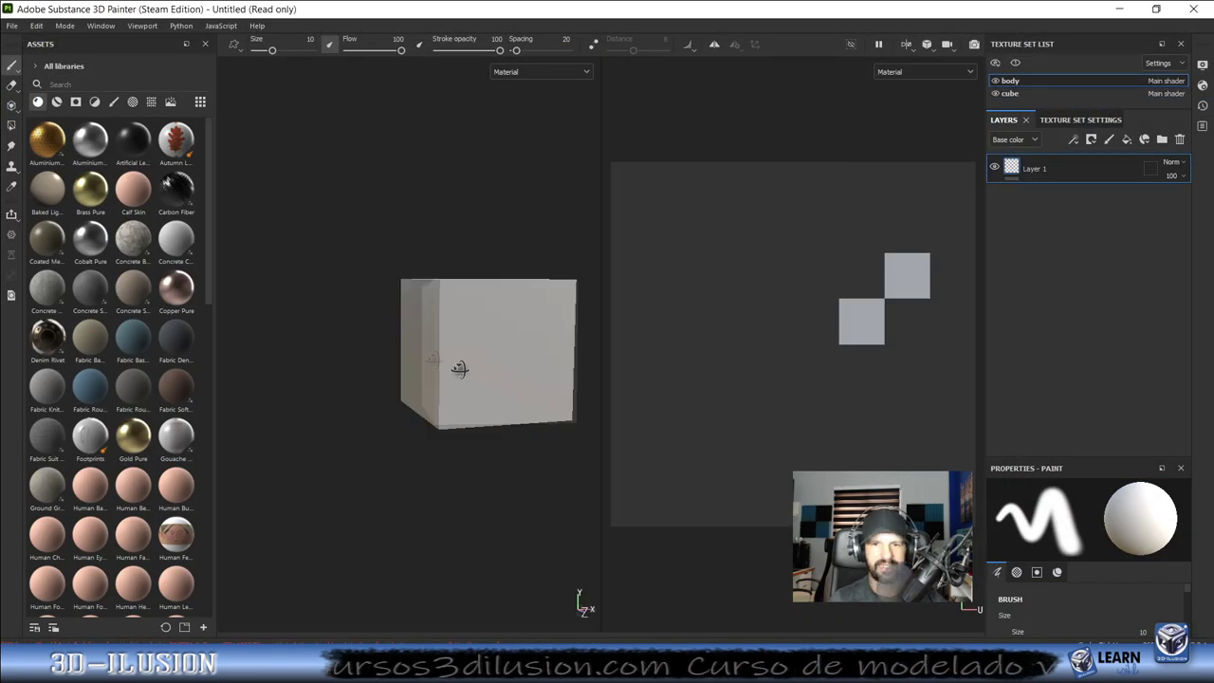
Hide the cube texture set and apply the Fabric Denim material to the two body planes.
{"action": "mouse_move", "coordinate": [461, 366]}
{"action": "left_mouse_down", "text": "alt"}
{"action": "mouse_move", "coordinate": [556, 433]}
{"action": "mouse_move", "coordinate": [547, 404]}
{"action": "mouse_move", "coordinate": [506, 366]}
{"action": "left_mouse_up", "text": "alt"}
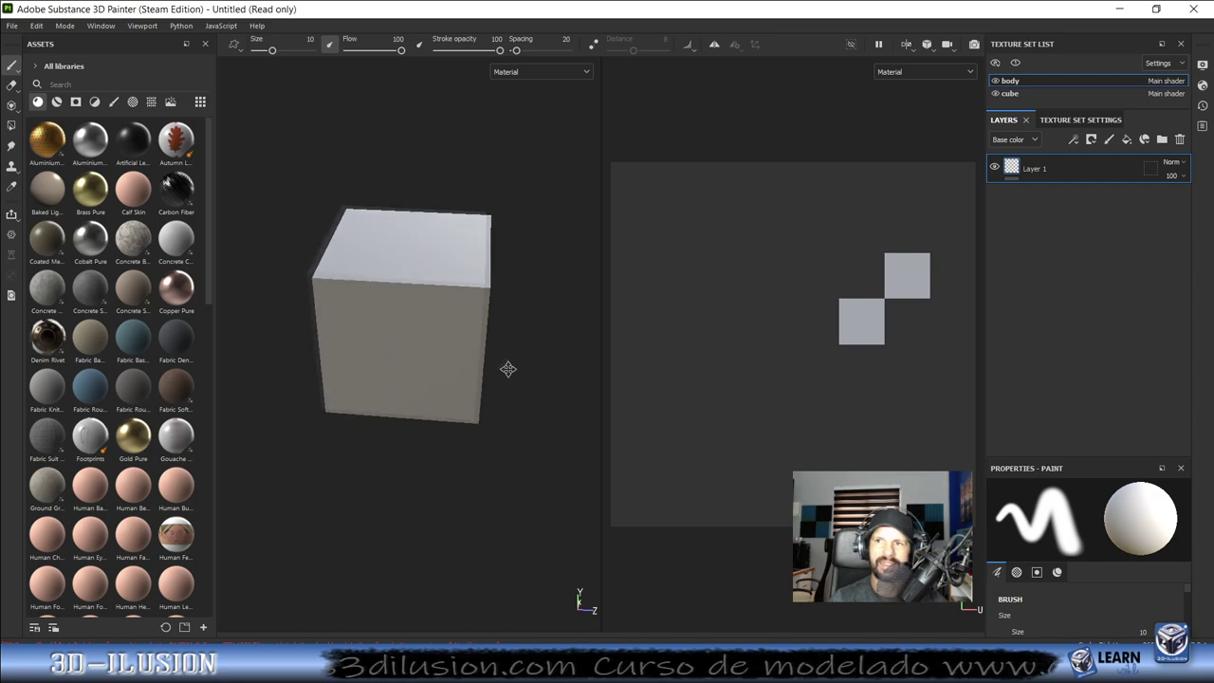
{"action": "left_click", "coordinate": [995, 94]}
{"action": "mouse_move", "coordinate": [414, 286]}
{"action": "left_mouse_down", "text": "alt"}
{"action": "mouse_move", "coordinate": [417, 214]}
{"action": "mouse_move", "coordinate": [428, 339]}
{"action": "left_mouse_up", "text": "alt"}
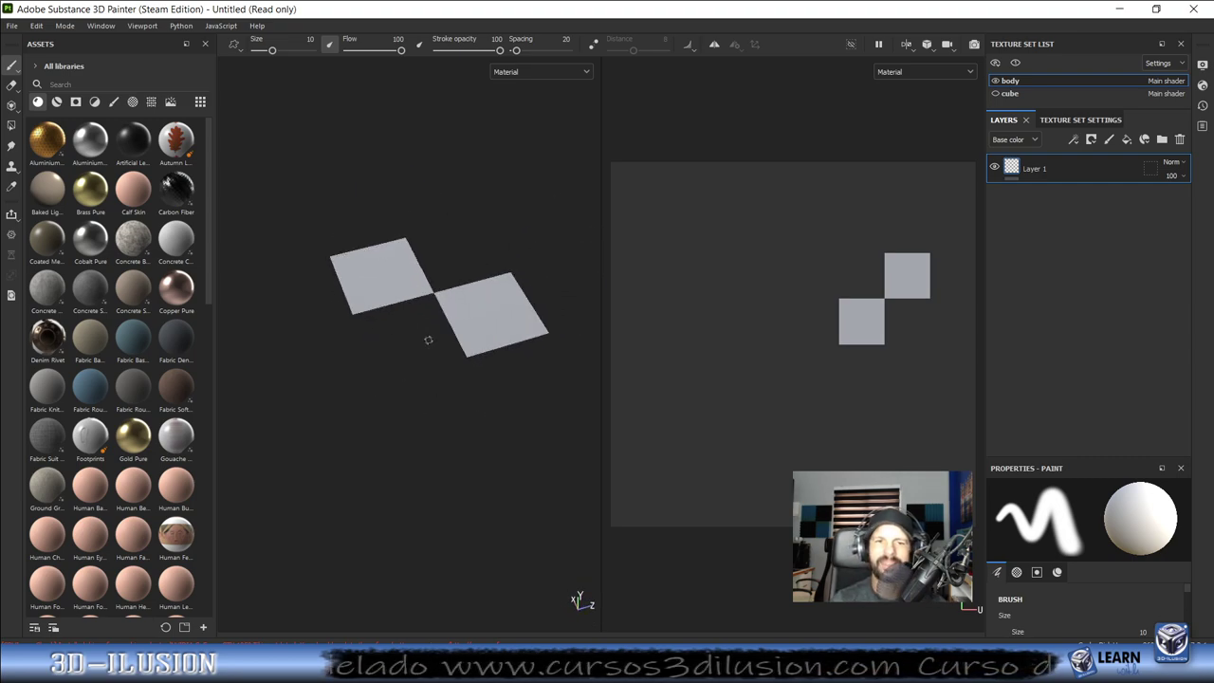
{"action": "left_click_drag", "start_coordinate": [176, 335], "coordinate": [395, 281]}
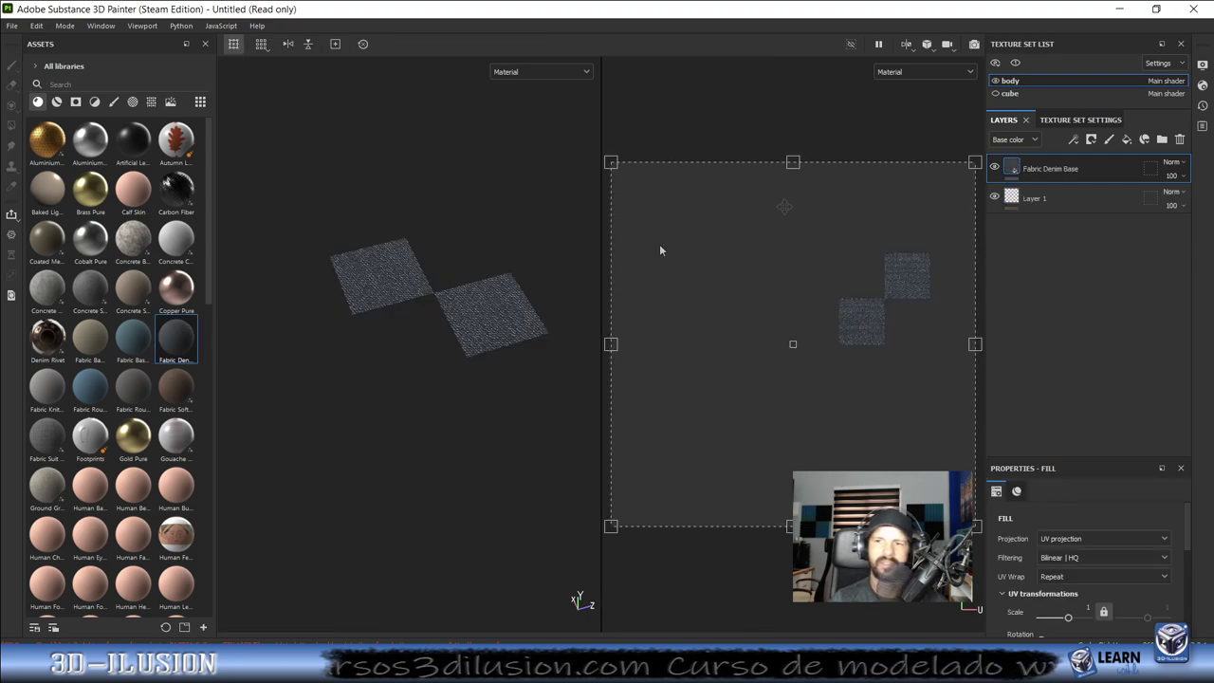
Make the cube texture set active and visible, and cover the cube with Gold Pure.
{"action": "left_click", "coordinate": [1007, 93]}
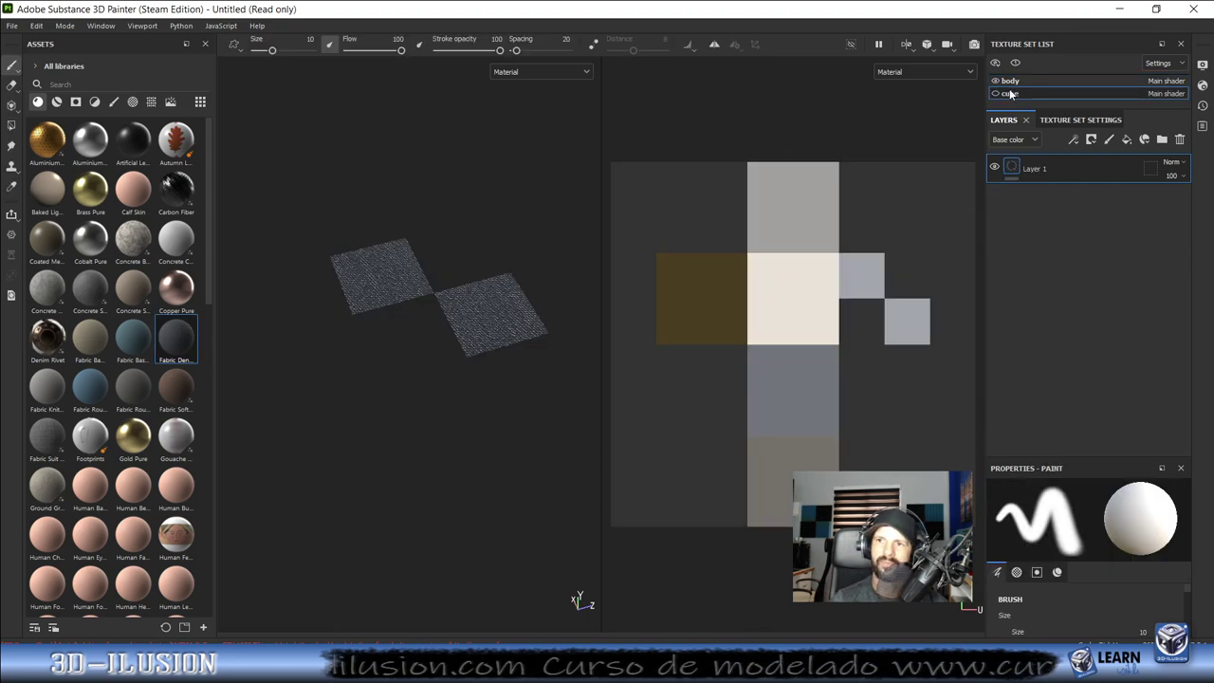
{"action": "left_click", "coordinate": [995, 94]}
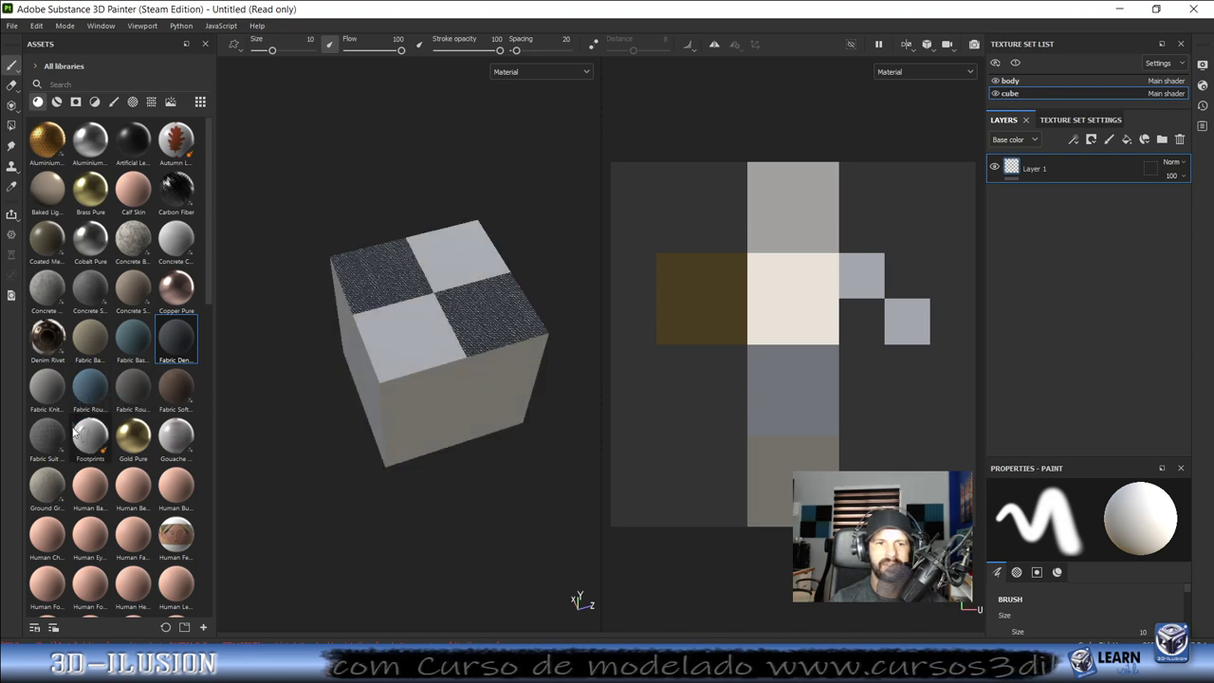
{"action": "left_click_drag", "start_coordinate": [132, 436], "coordinate": [406, 368]}
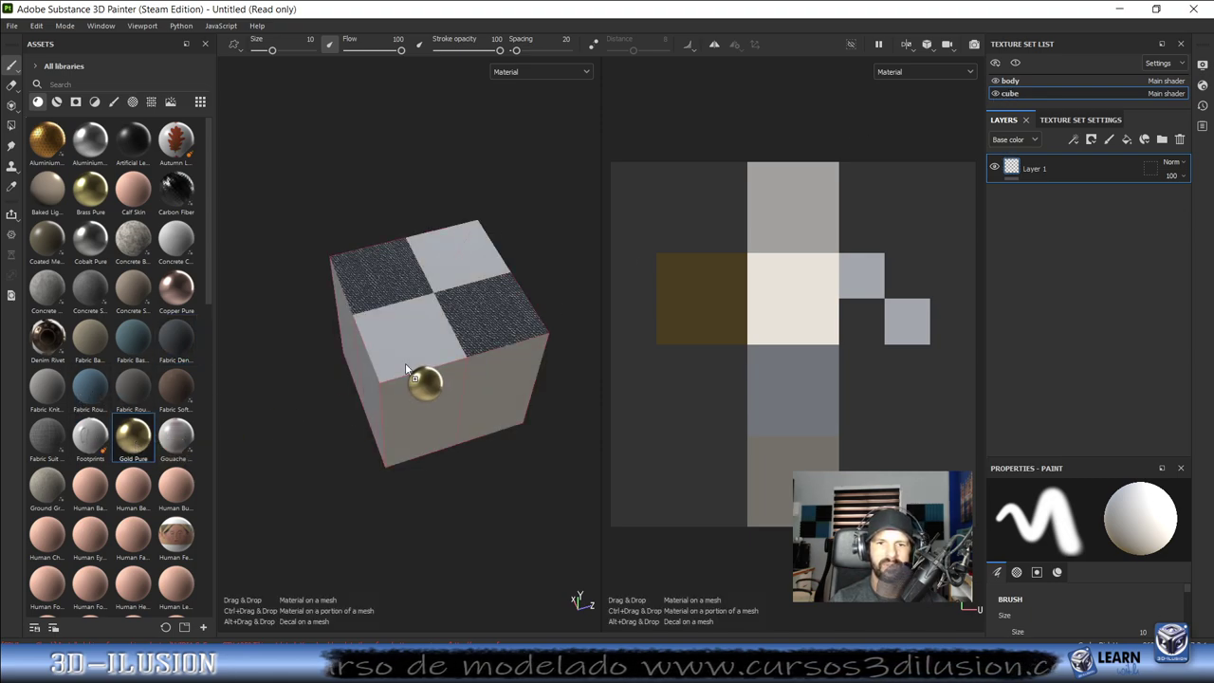
{"action": "left_click_drag", "start_coordinate": [405, 368], "coordinate": [333, 351], "text": "alt"}
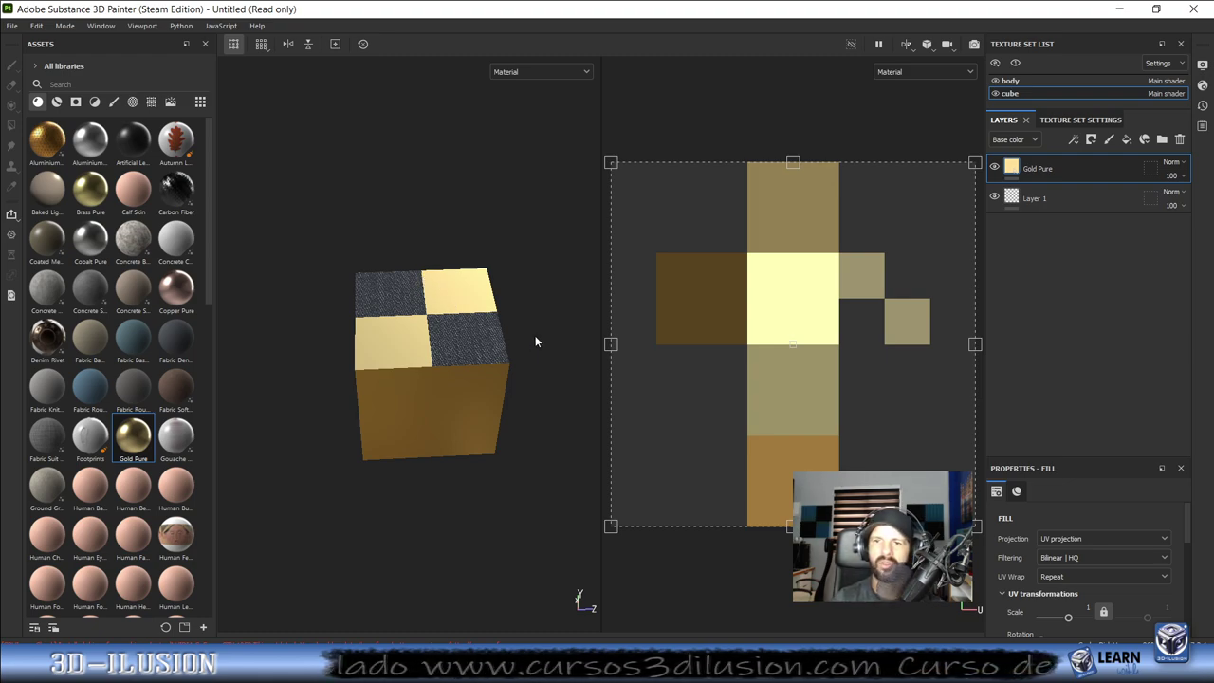
{"action": "left_click", "coordinate": [47, 28]}
{"action": "left_click", "coordinate": [47, 92]}
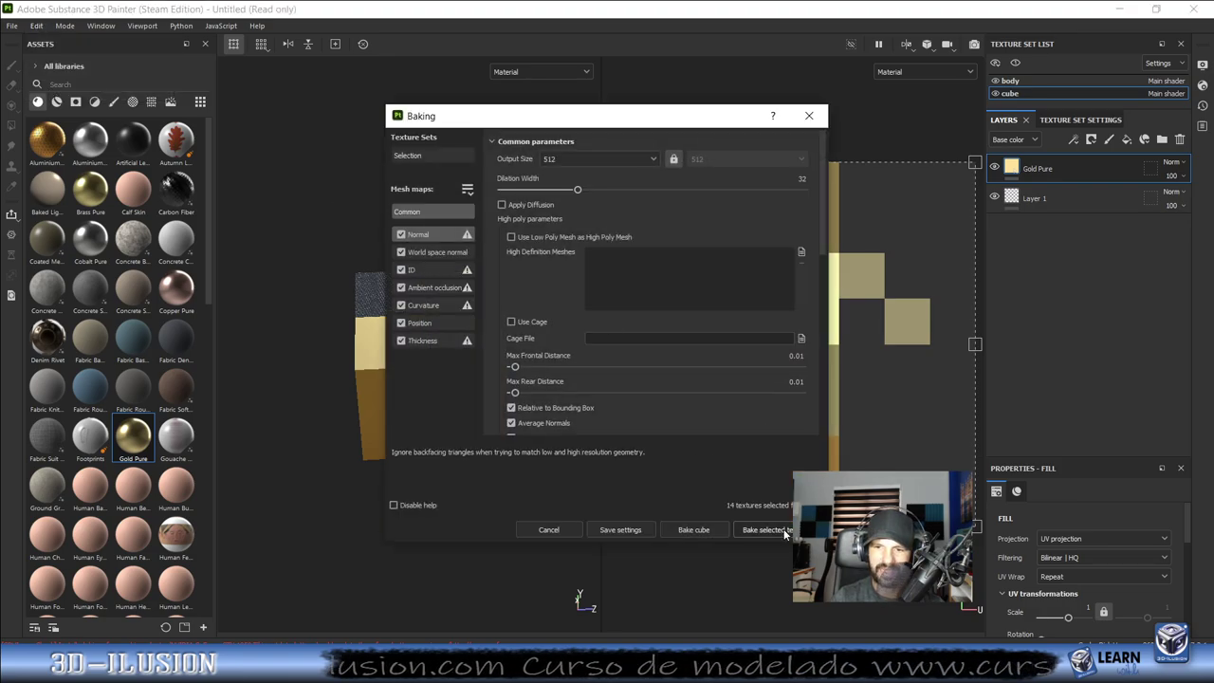
Bake all selected mesh maps for the body and cube texture sets, then dismiss the progress window.
{"action": "left_click", "coordinate": [783, 531]}
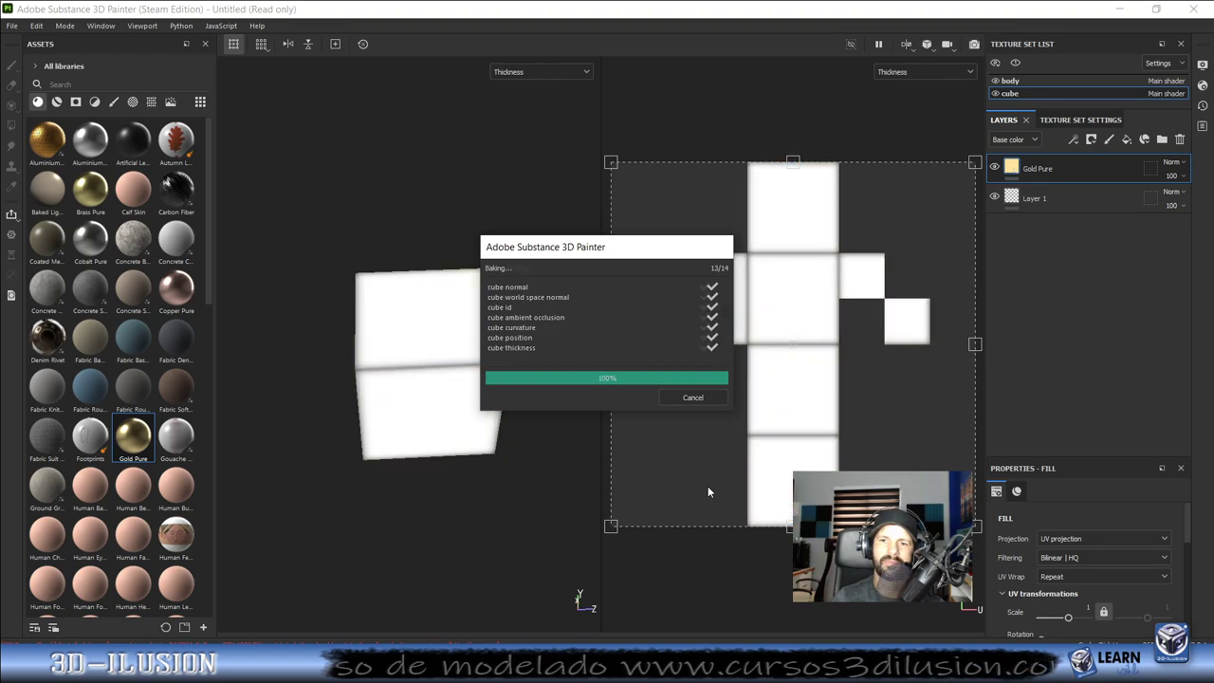
{"action": "left_click", "coordinate": [693, 397]}
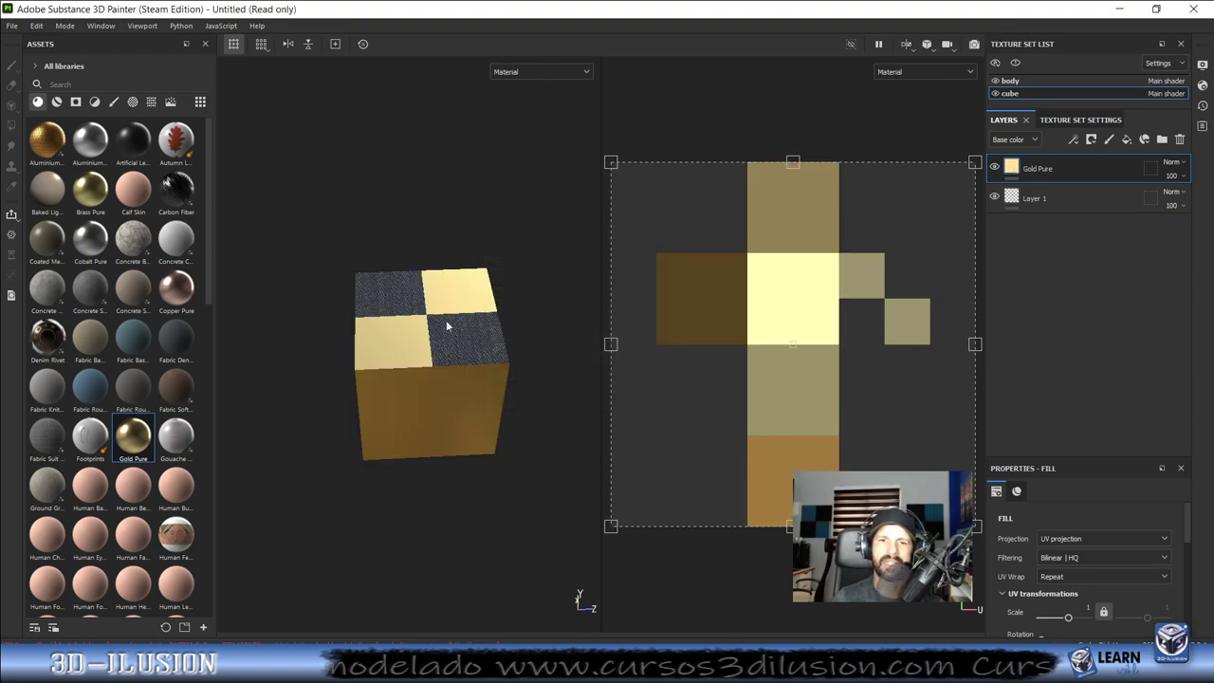
{"action": "left_click", "coordinate": [8, 25]}
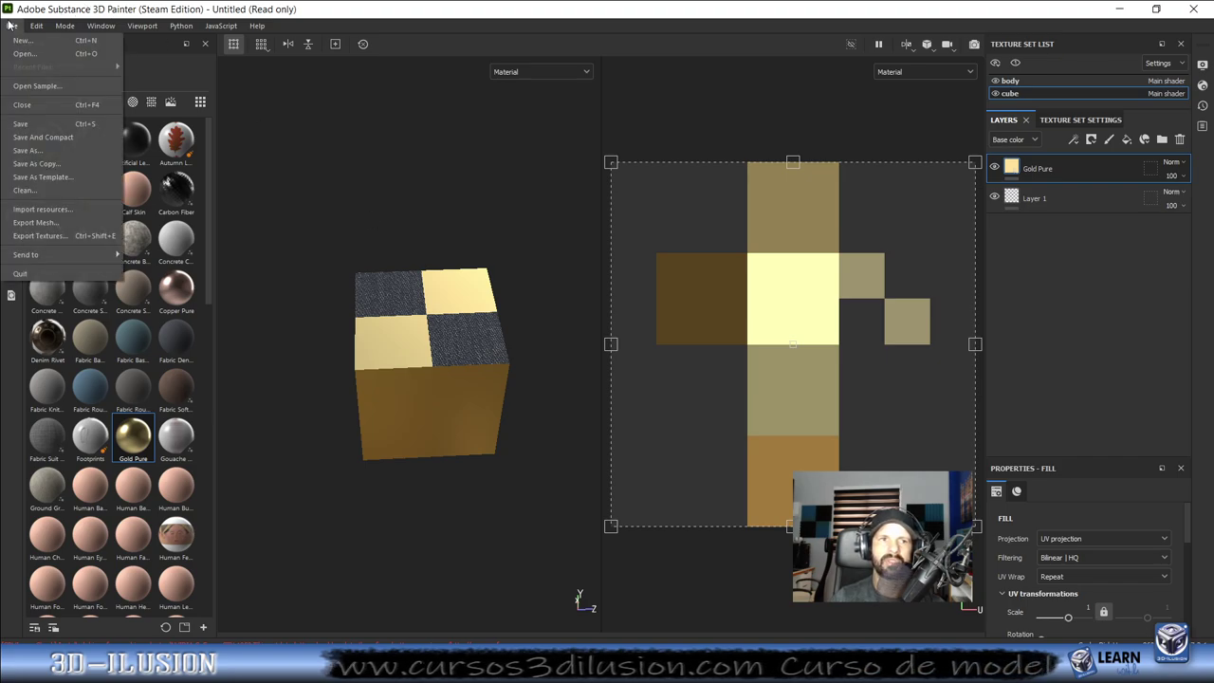
Export textures with the USD PBR Metal Roughness template at 1024 to texturas prub\texture.
{"action": "left_click", "coordinate": [38, 235]}
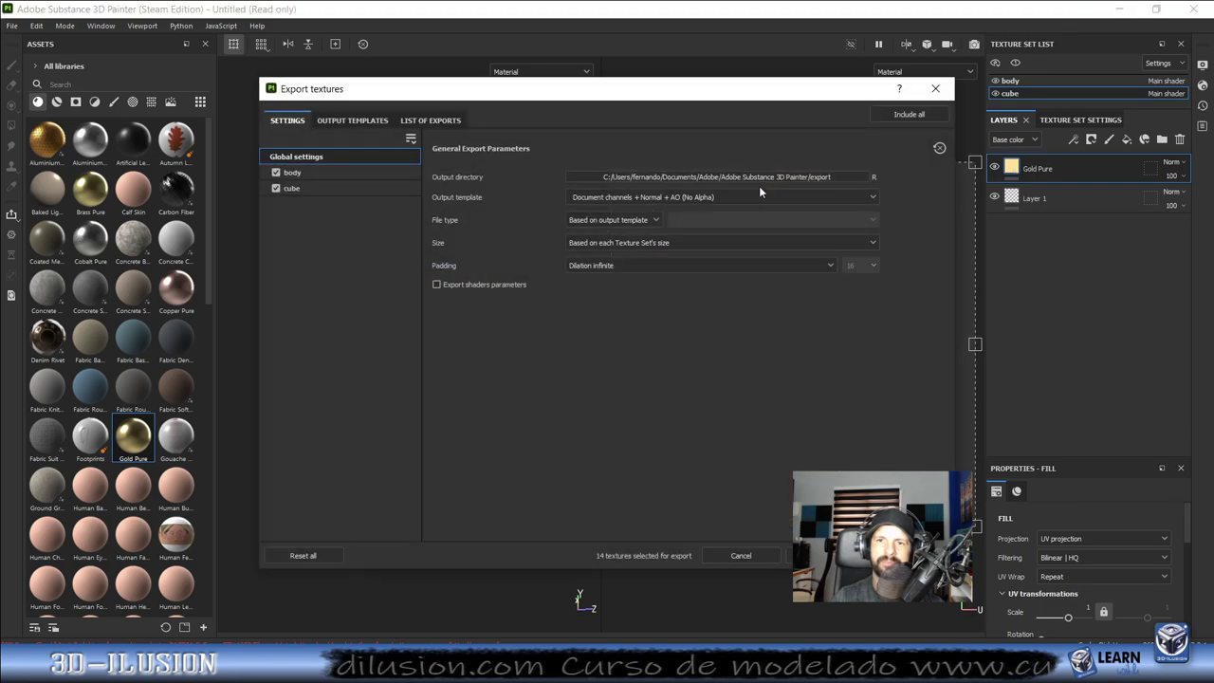
{"action": "left_click", "coordinate": [723, 200]}
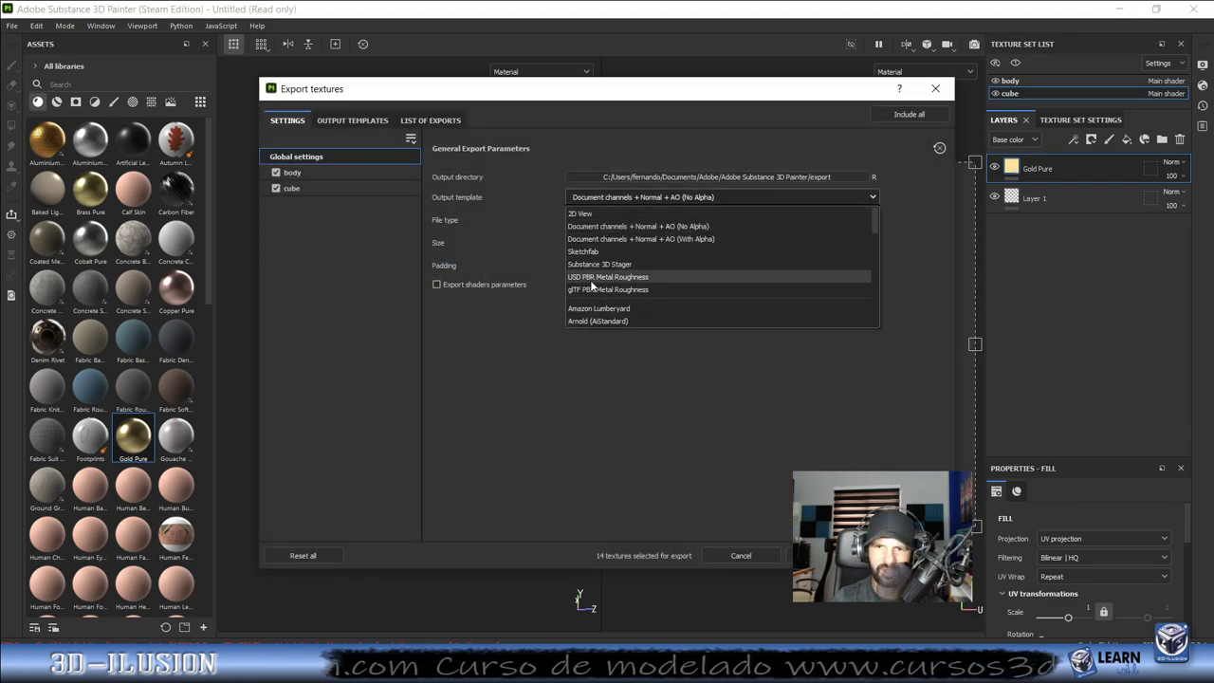
{"action": "left_click", "coordinate": [598, 277]}
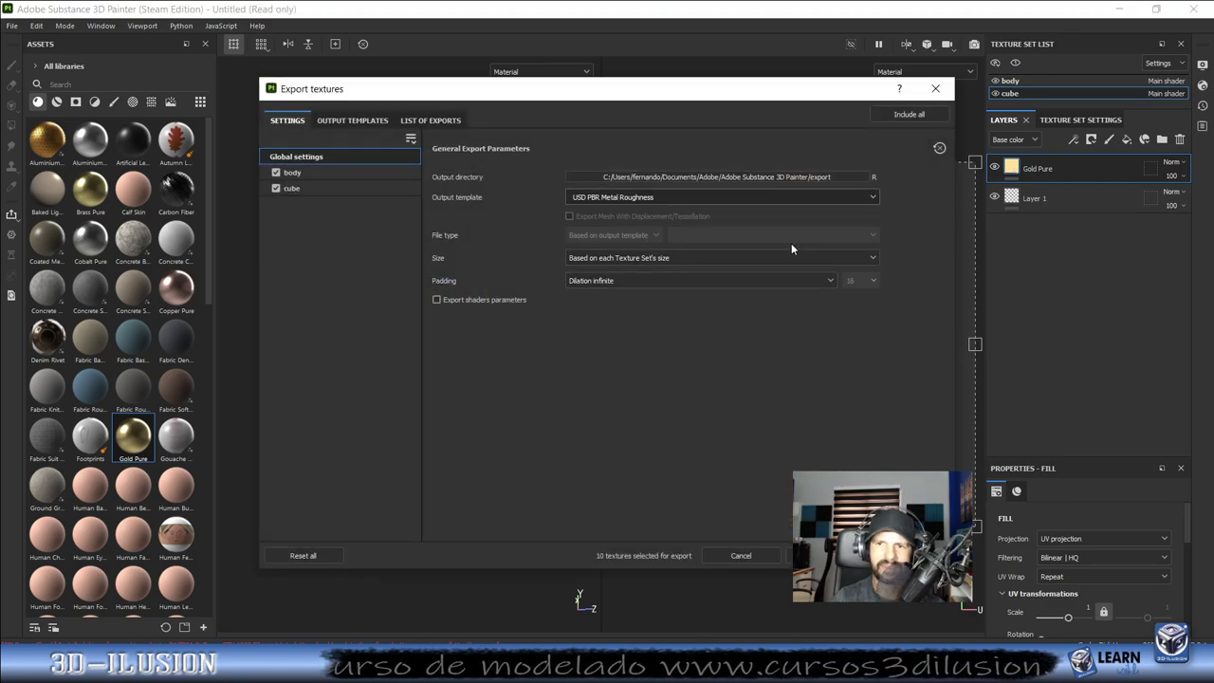
{"action": "left_click", "coordinate": [721, 283]}
{"action": "left_click", "coordinate": [721, 282]}
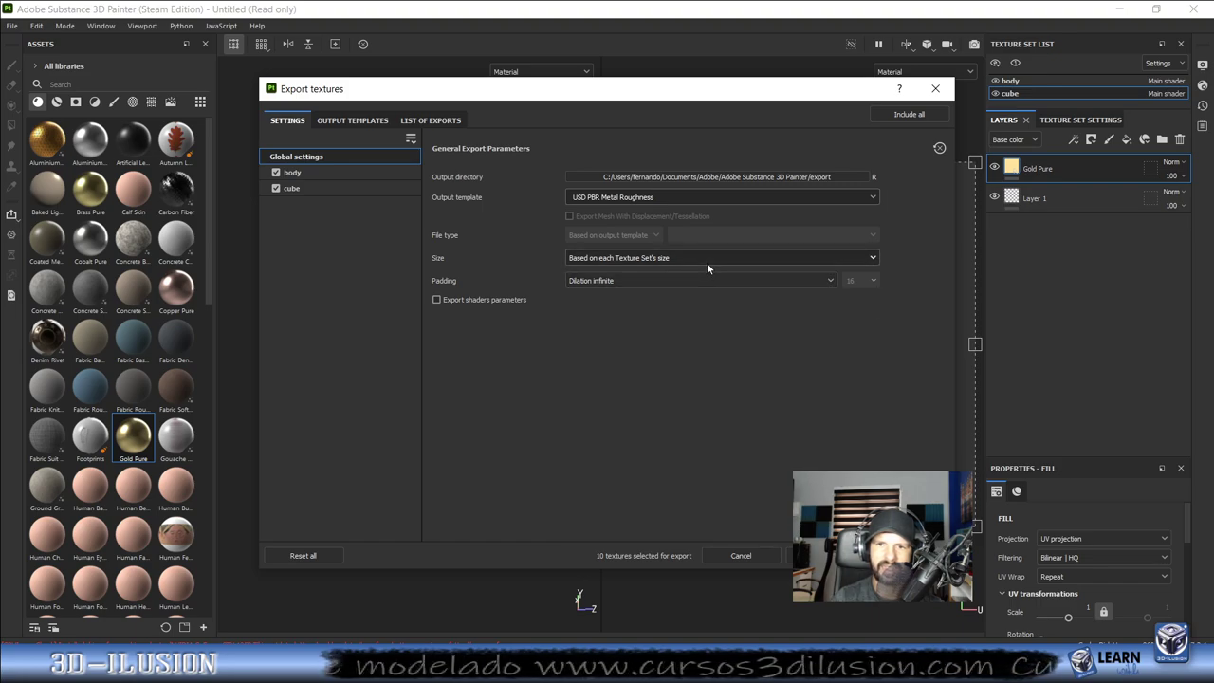
{"action": "left_click", "coordinate": [706, 259]}
{"action": "left_click", "coordinate": [624, 341]}
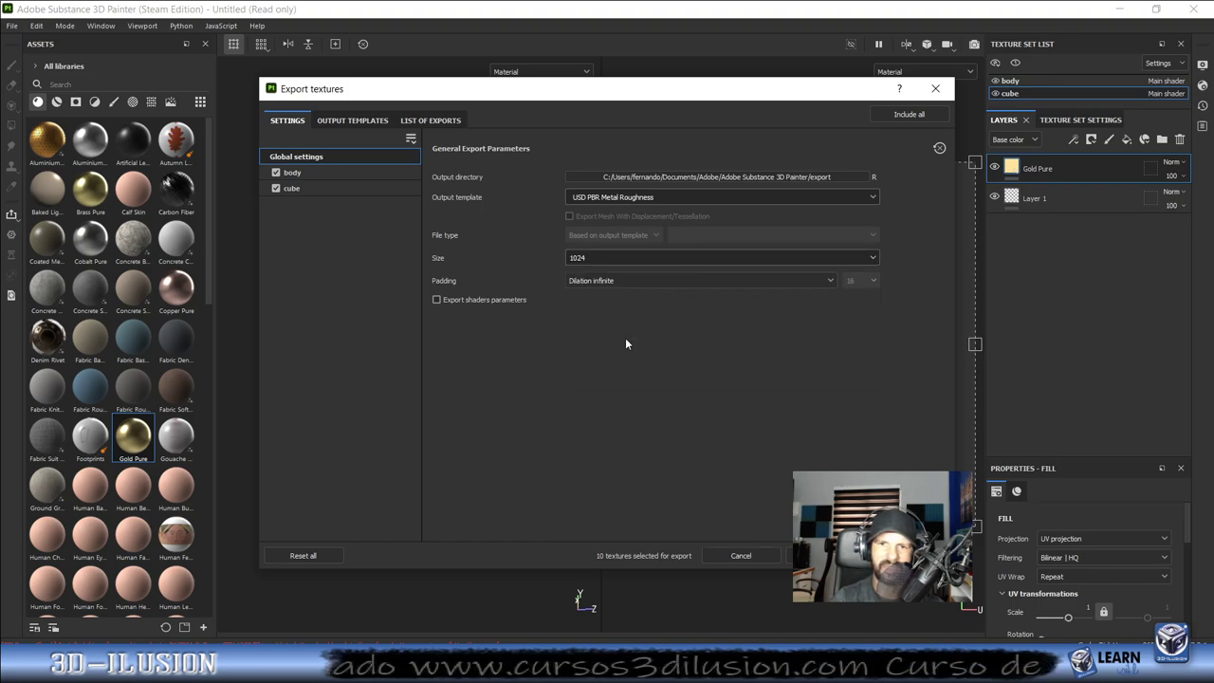
{"action": "left_click", "coordinate": [662, 176]}
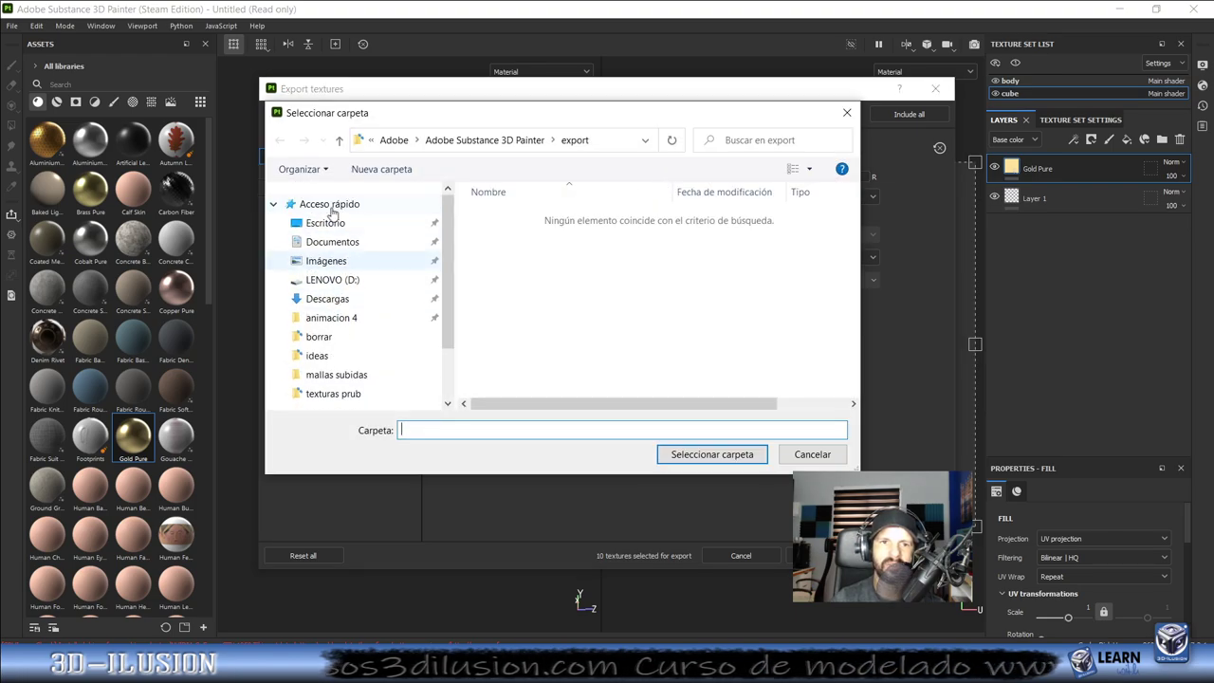
{"action": "left_click", "coordinate": [711, 454]}
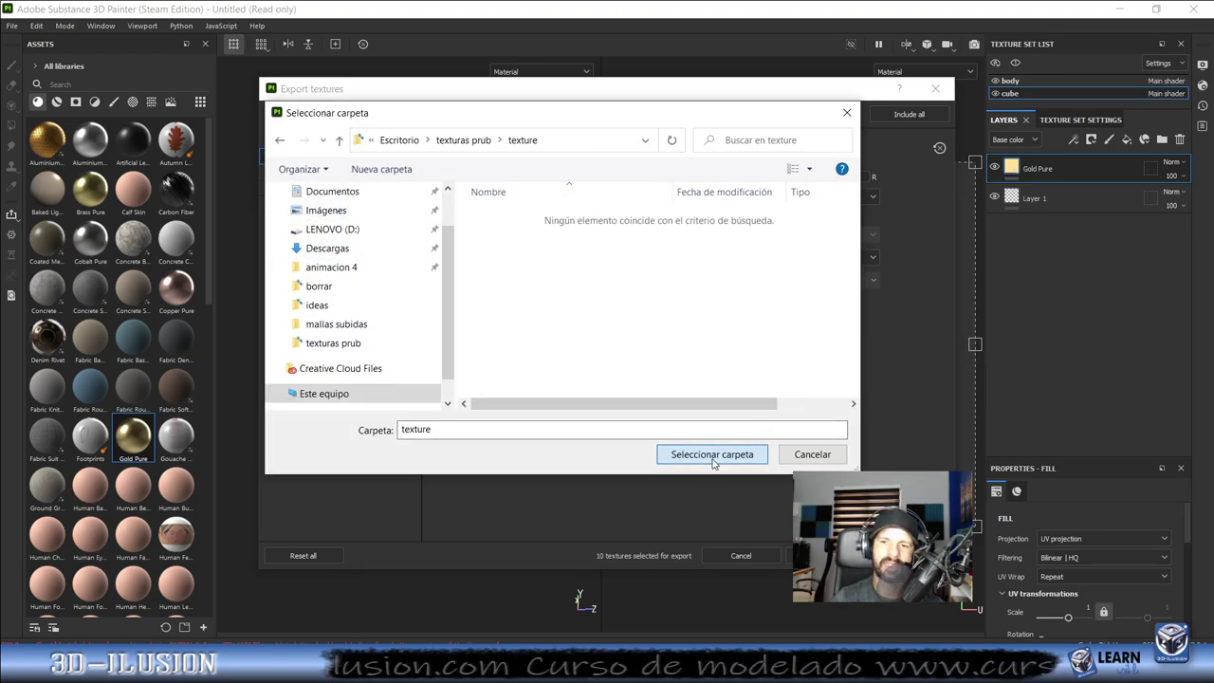
{"action": "left_click", "coordinate": [825, 554]}
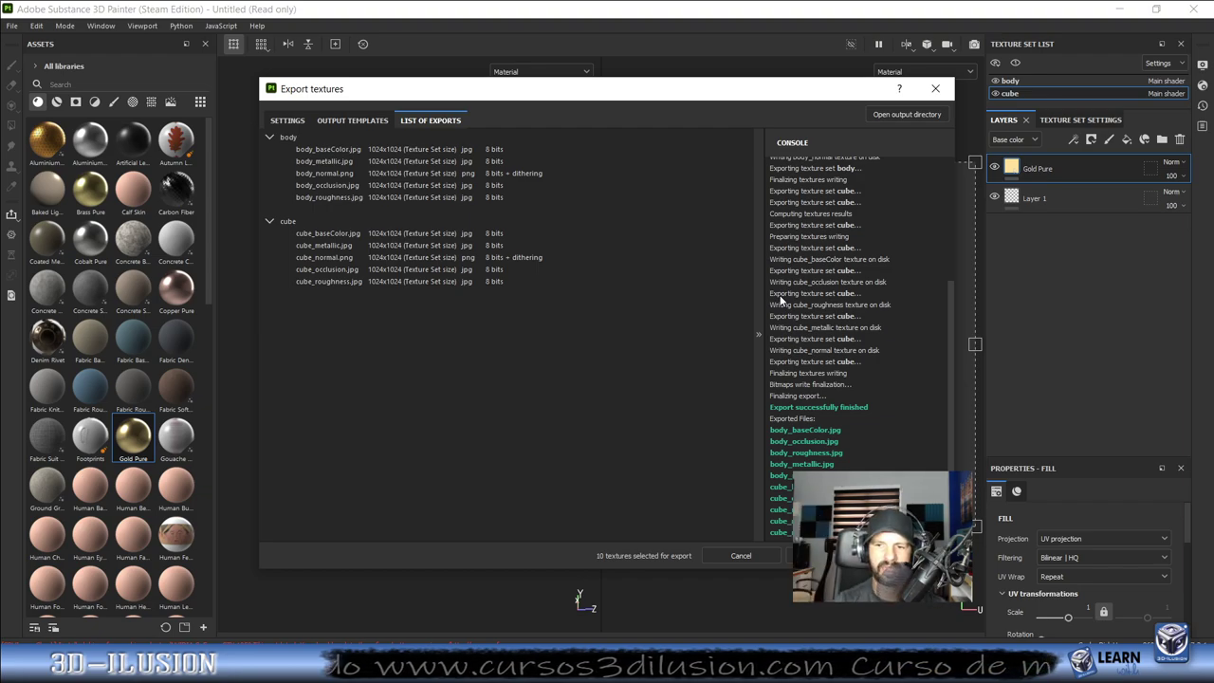
{"action": "left_click", "coordinate": [934, 90]}
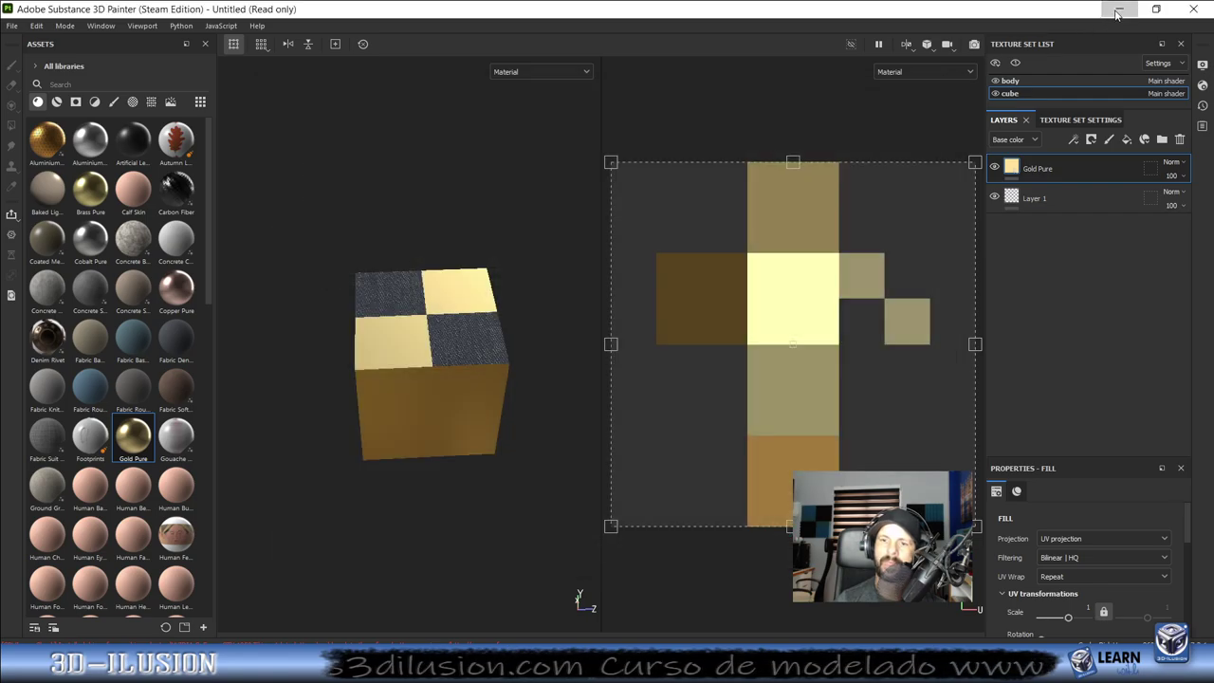
Return to Blender, zoom out, and show the body material's nodes in the Shading workspace.
{"action": "left_click", "coordinate": [1116, 14]}
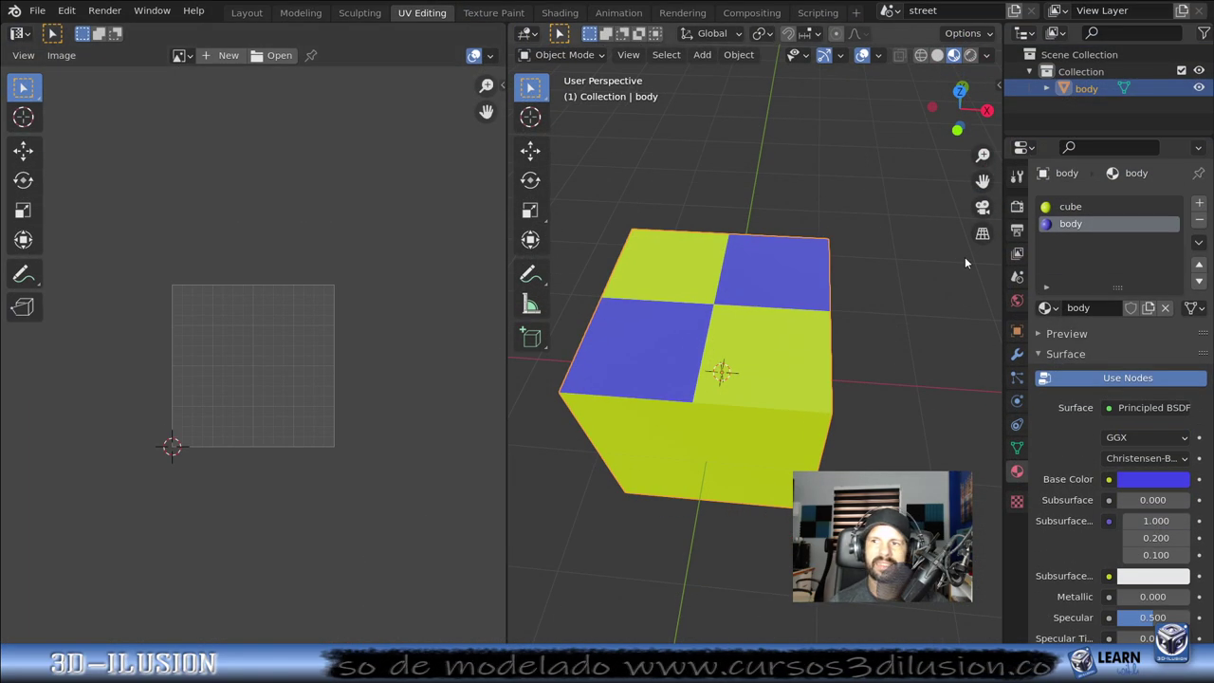
{"action": "scroll", "coordinate": [752, 352], "scroll_direction": "down", "scroll_amount": 2}
{"action": "scroll", "coordinate": [758, 358], "scroll_direction": "down", "scroll_amount": 2}
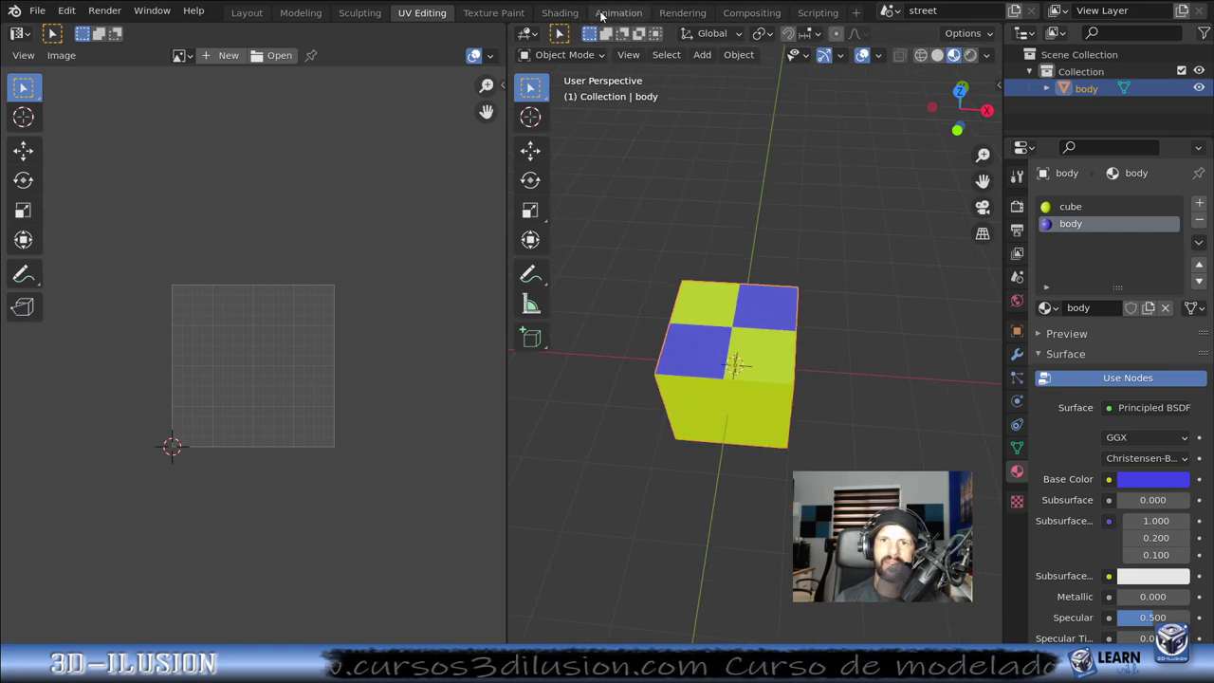
{"action": "left_click", "coordinate": [558, 12]}
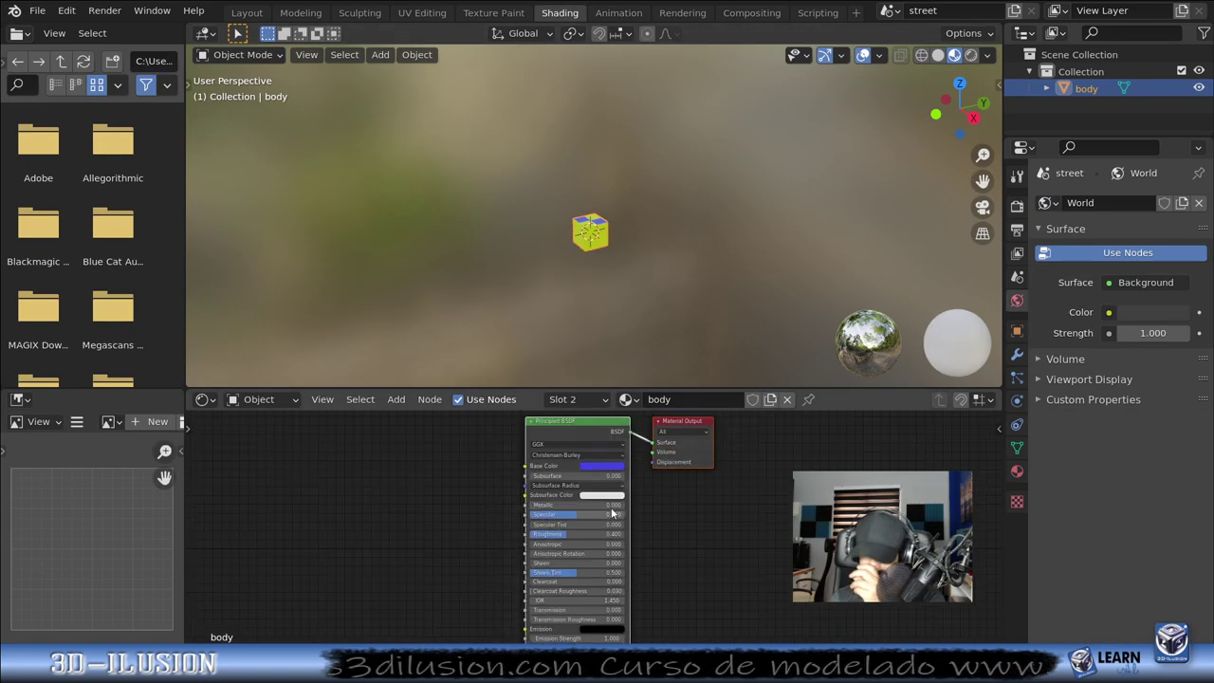
{"action": "middle_click_drag", "start_coordinate": [643, 502], "coordinate": [835, 499]}
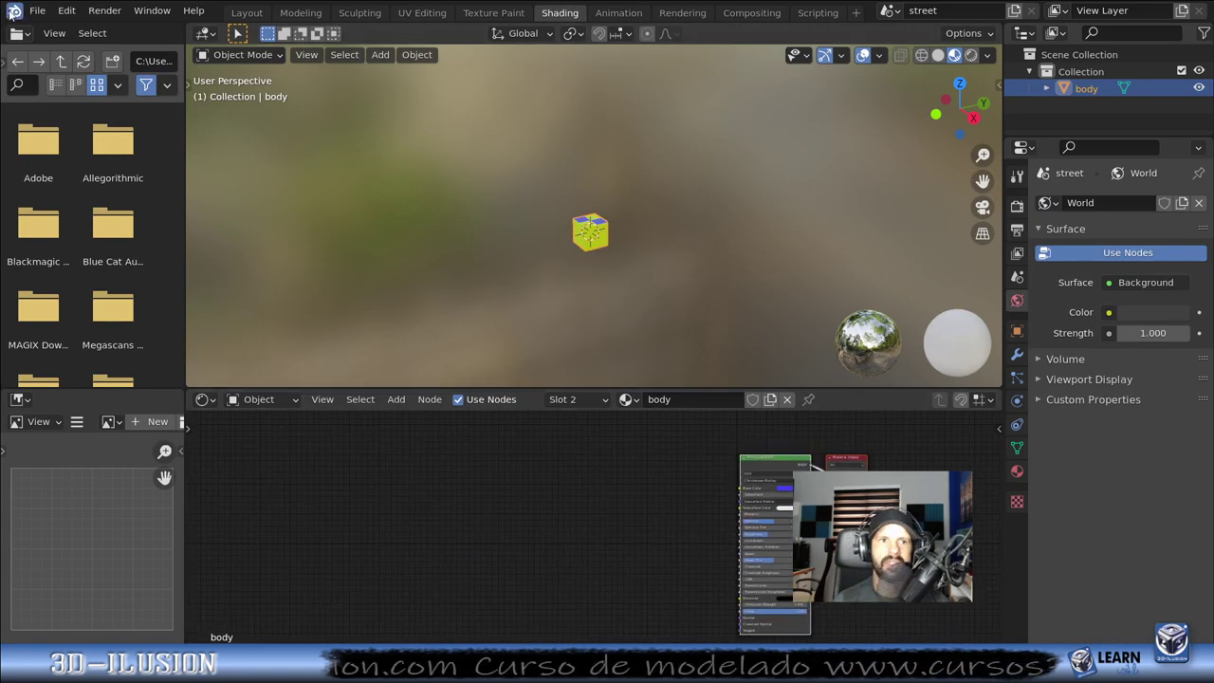
{"action": "left_click", "coordinate": [42, 12]}
{"action": "mouse_move", "coordinate": [67, 11]}
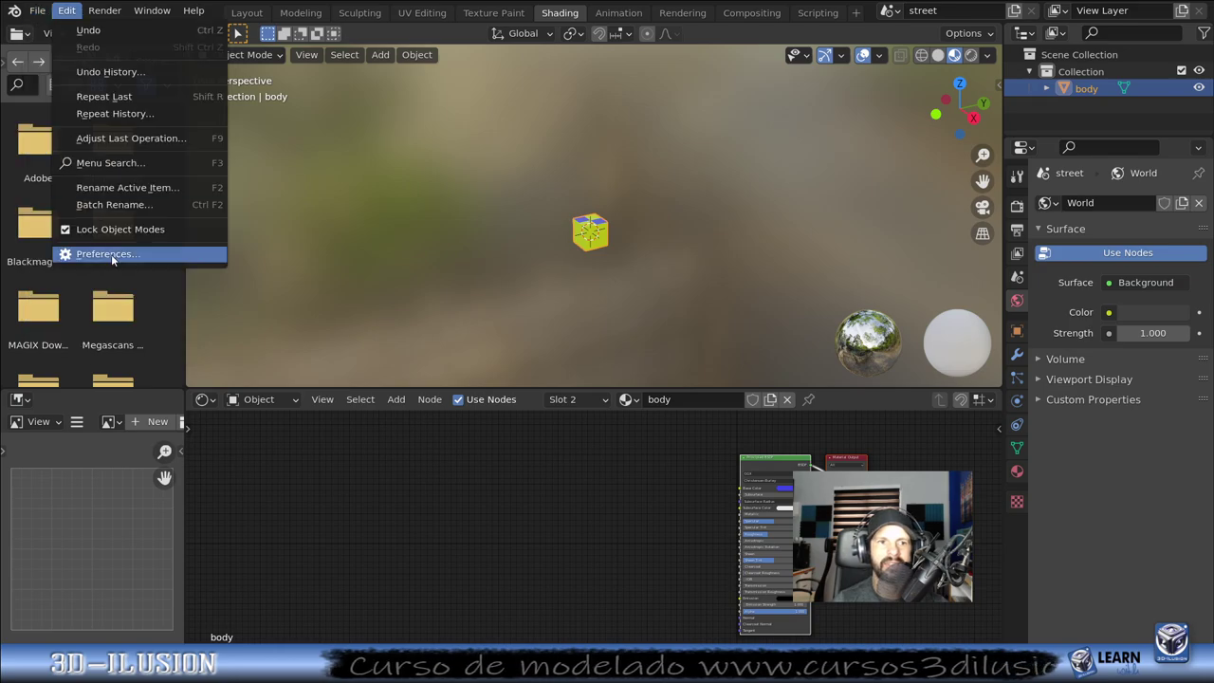
{"action": "left_click", "coordinate": [123, 252]}
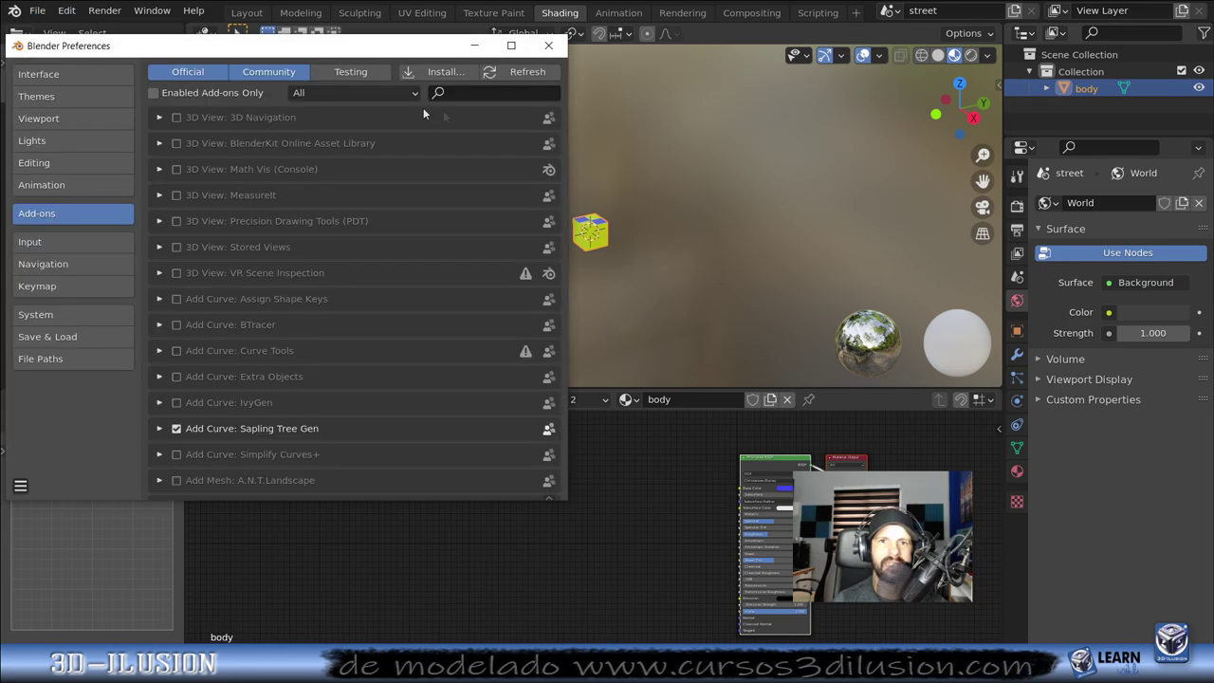
{"action": "type", "text": "wr"}
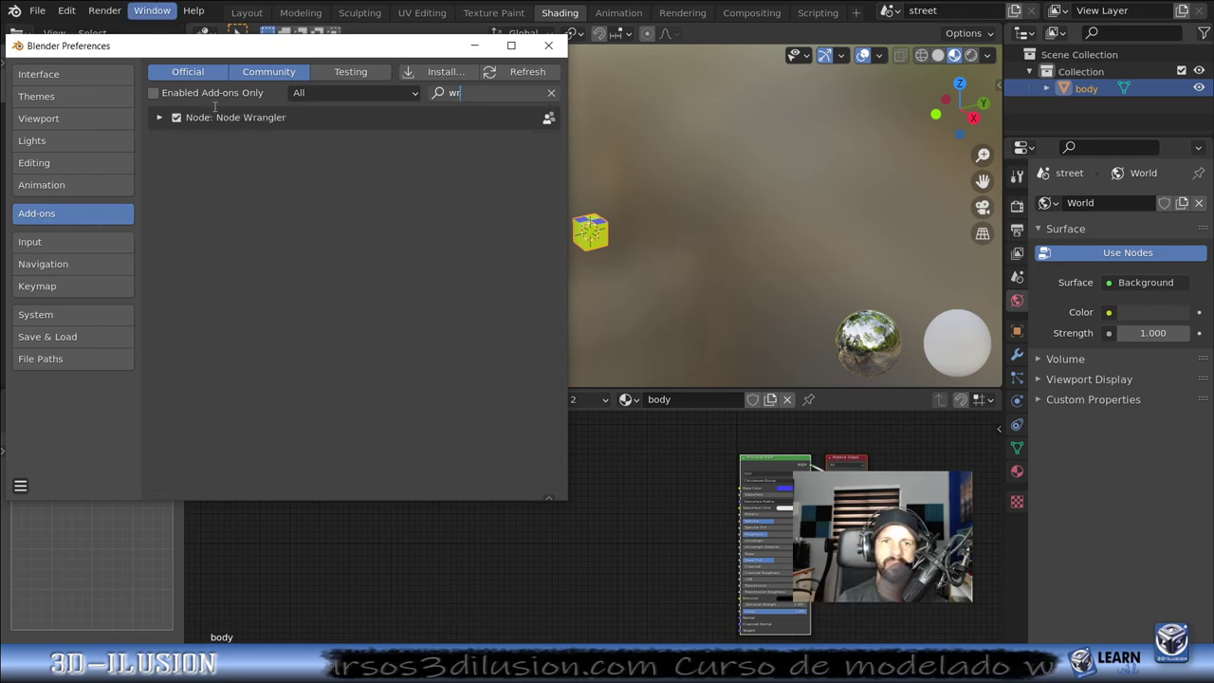
{"action": "left_click", "coordinate": [547, 45]}
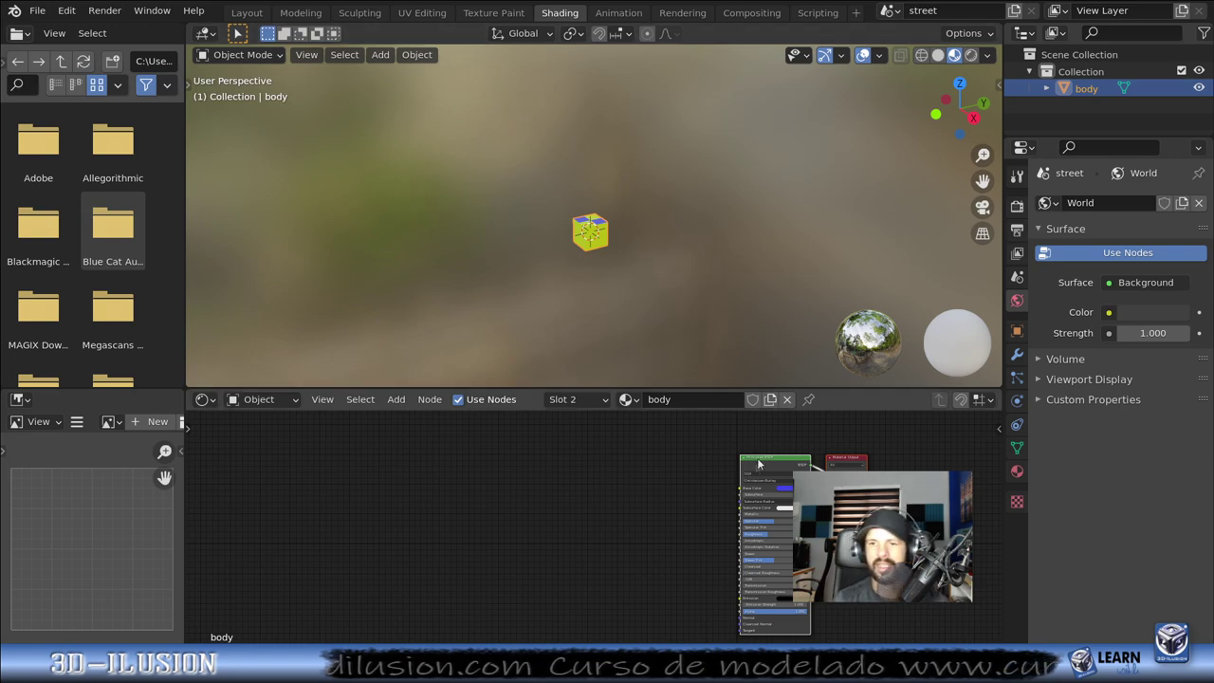
{"action": "left_click", "coordinate": [1016, 471]}
Select the cube material and browse with Ctrl+Shift+T to the texturas prub texture folder.
{"action": "left_click", "coordinate": [1065, 207]}
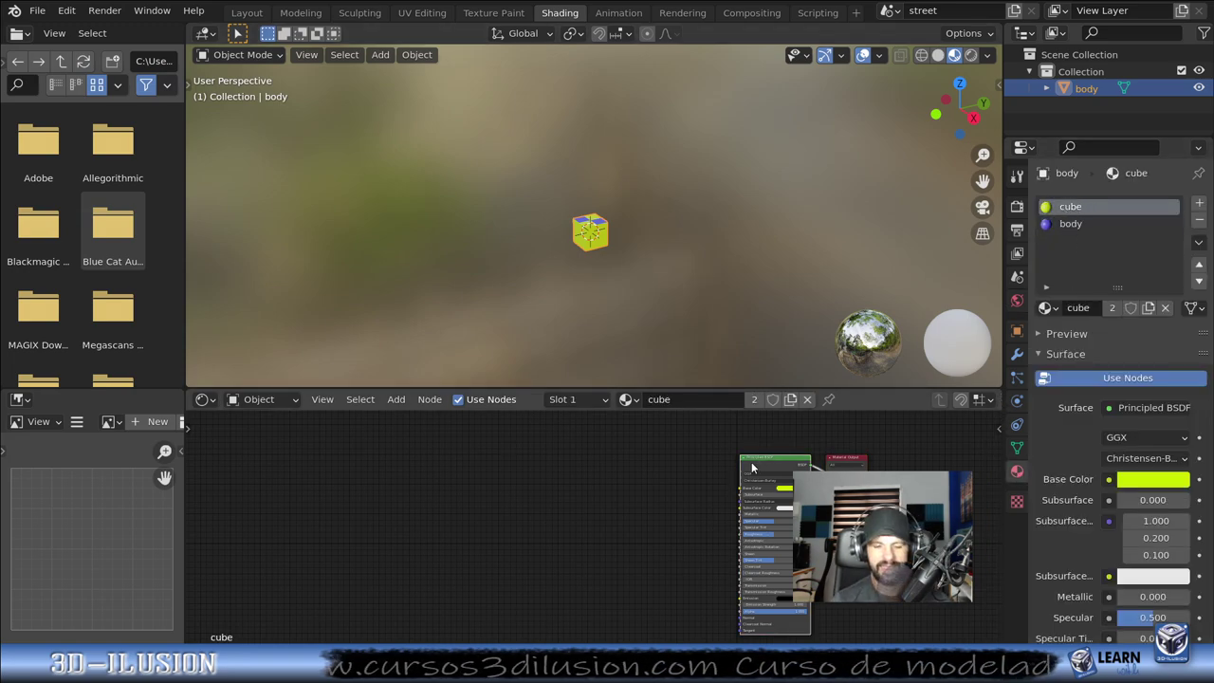
{"action": "key", "text": "ctrl+shift+t"}
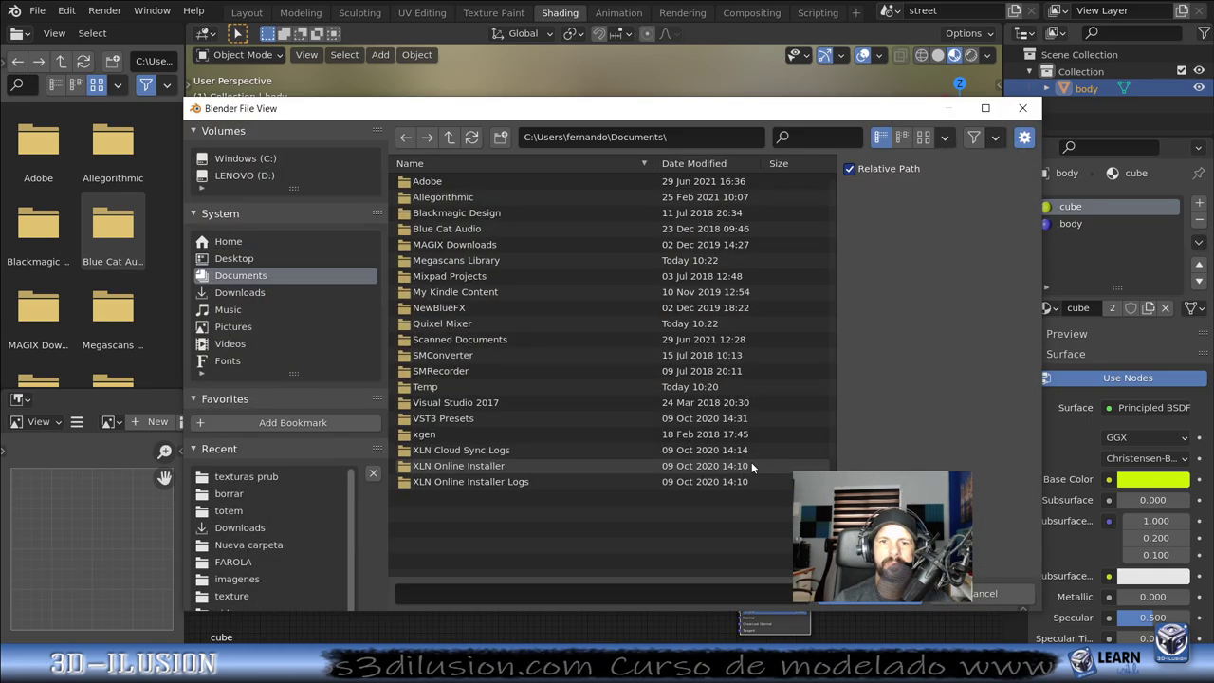
{"action": "left_click", "coordinate": [227, 259]}
{"action": "double_click", "coordinate": [456, 210]}
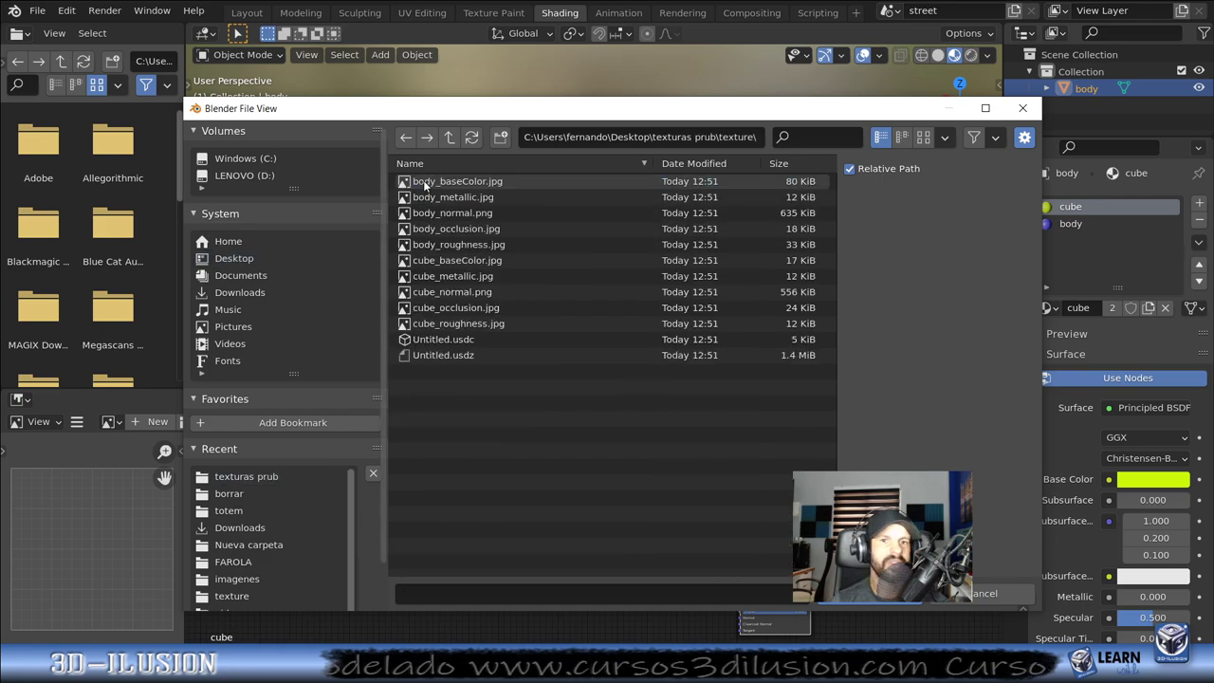
{"action": "left_click", "coordinate": [922, 137]}
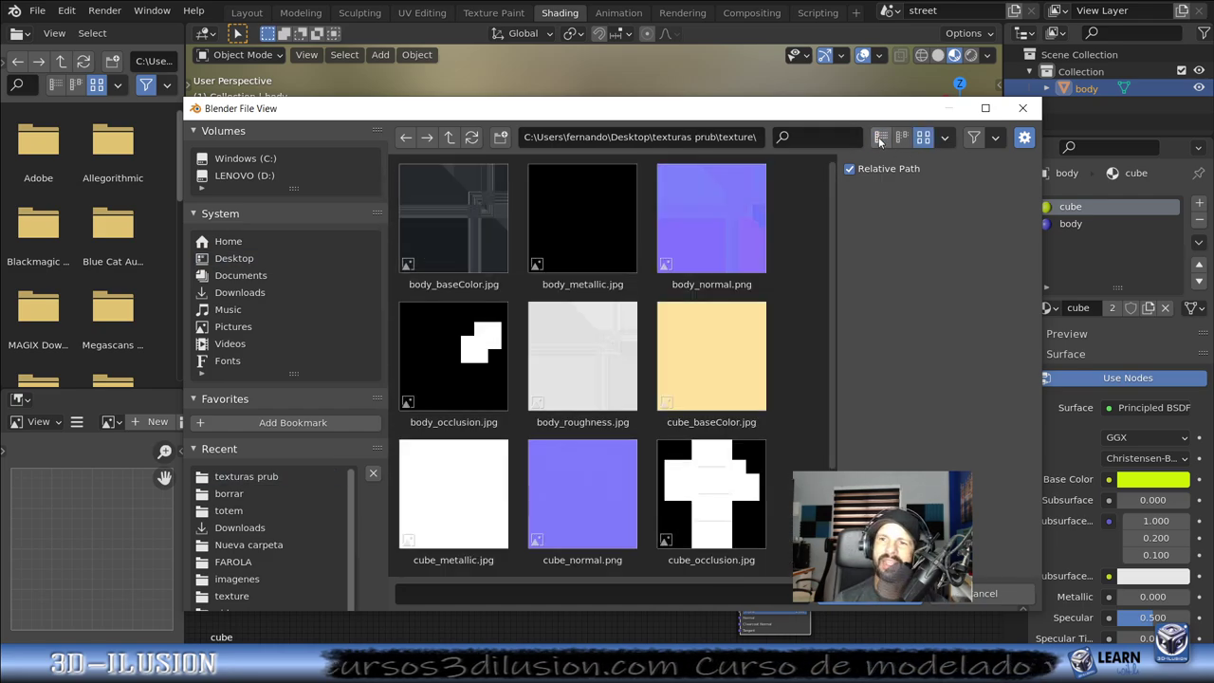
{"action": "left_click", "coordinate": [877, 138]}
{"action": "left_click_drag", "start_coordinate": [788, 113], "coordinate": [655, 80]}
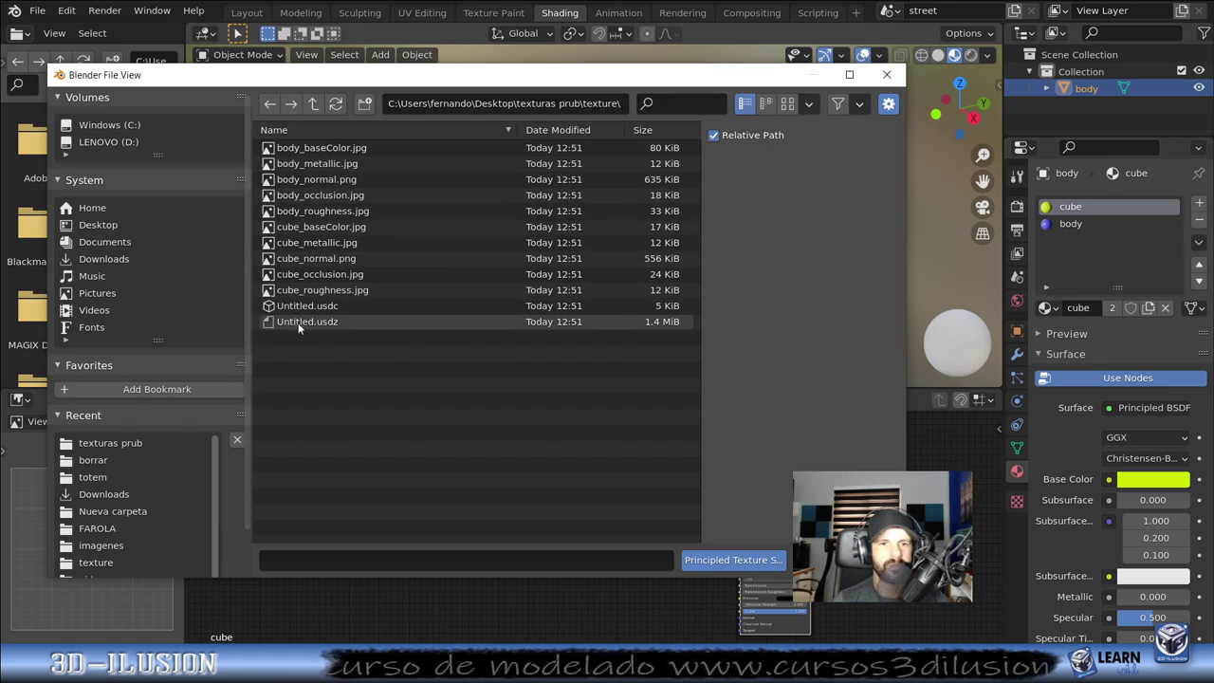
Load the five cube maps, cube_baseColor through cube_roughness, into the cube material.
{"action": "left_click", "coordinate": [286, 290]}
{"action": "left_click_drag", "start_coordinate": [306, 272], "coordinate": [308, 227]}
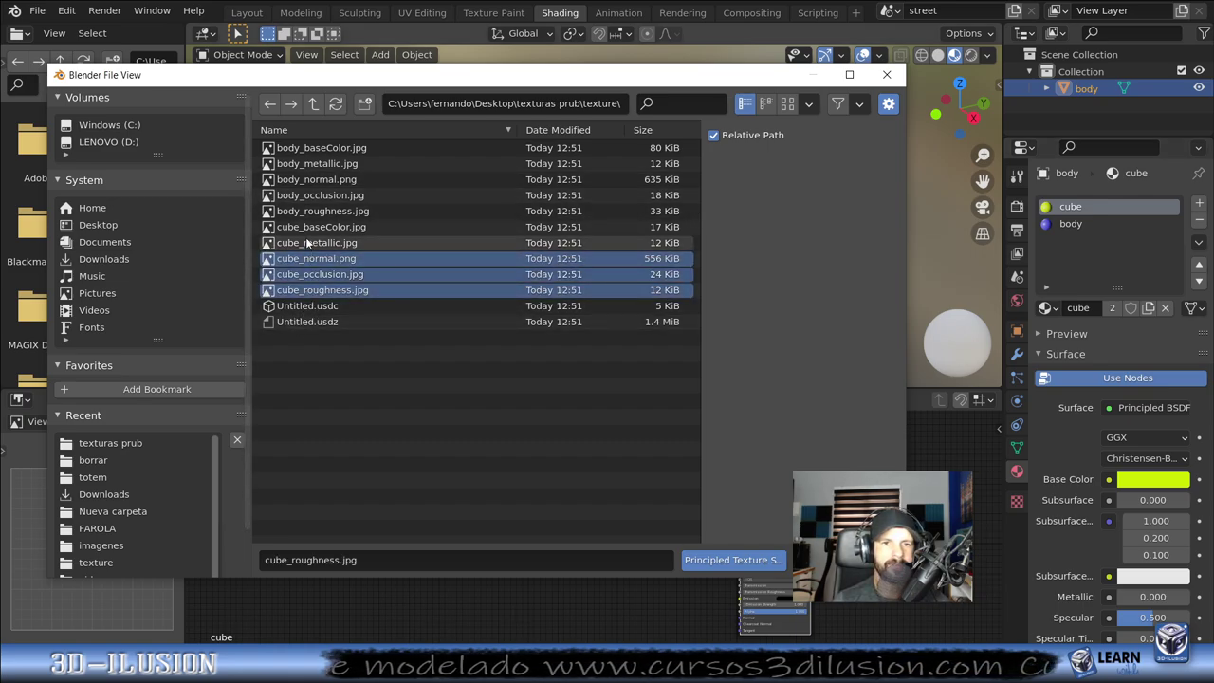
{"action": "left_click", "coordinate": [724, 555]}
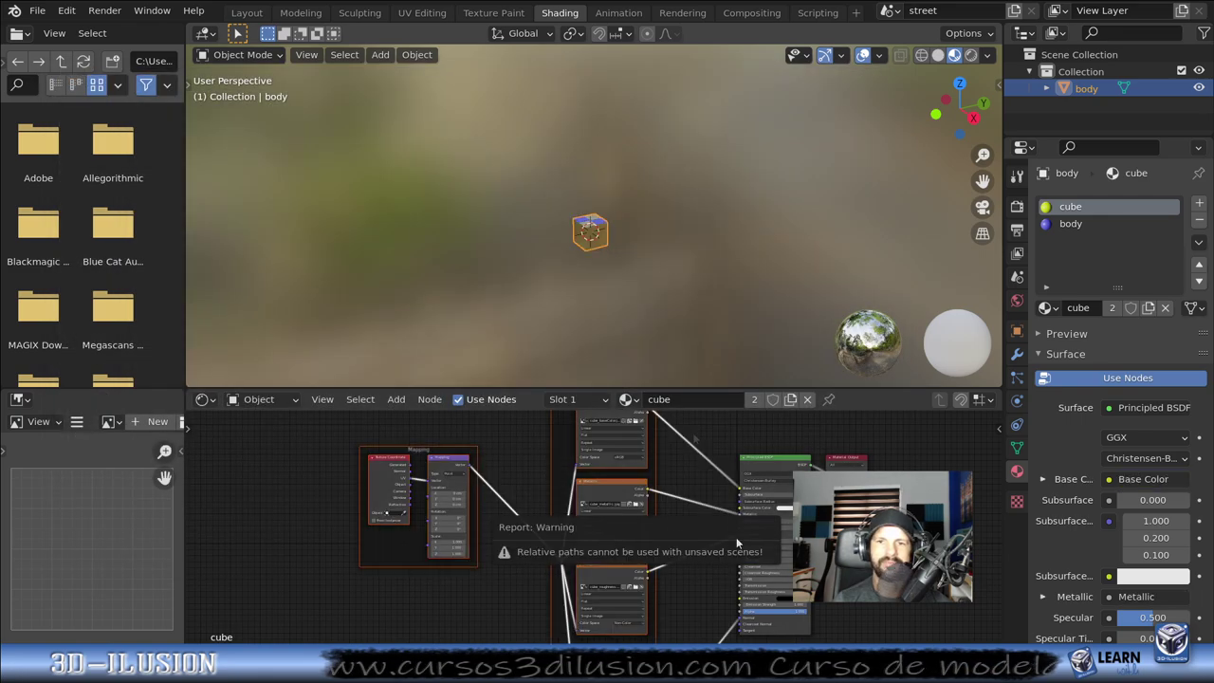
{"action": "scroll", "coordinate": [559, 263], "scroll_direction": "up", "scroll_amount": 6}
{"action": "scroll", "coordinate": [557, 265], "scroll_direction": "up", "scroll_amount": 3}
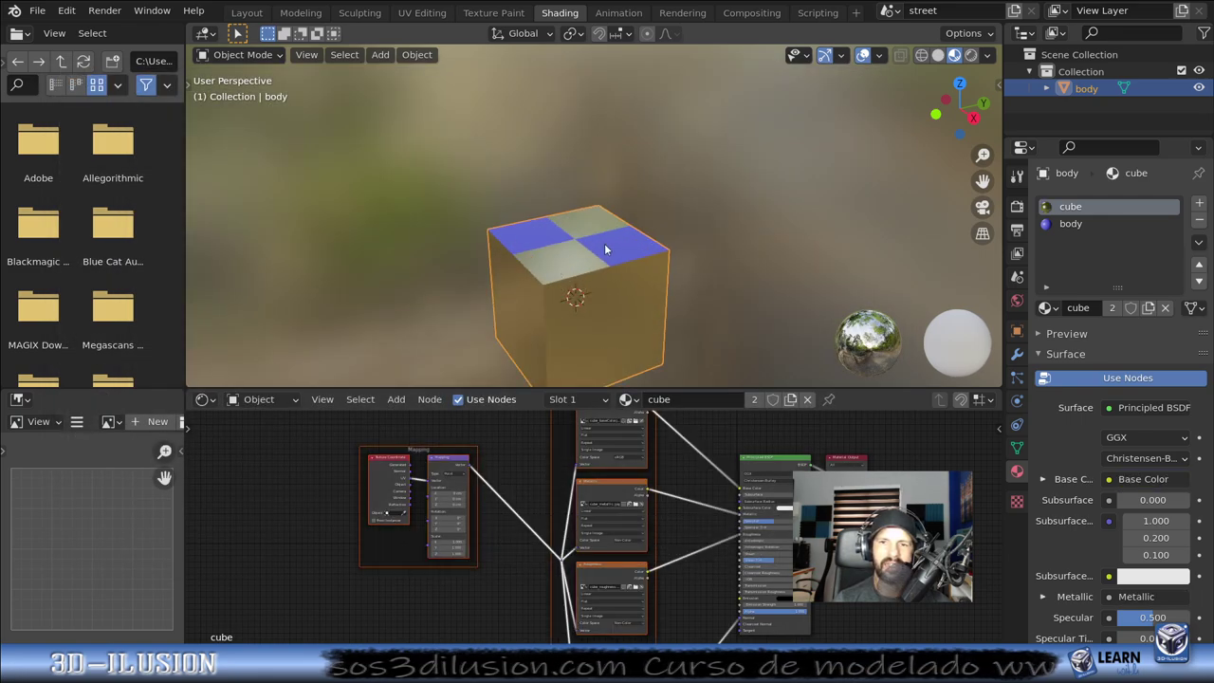
{"action": "left_click", "coordinate": [1077, 225]}
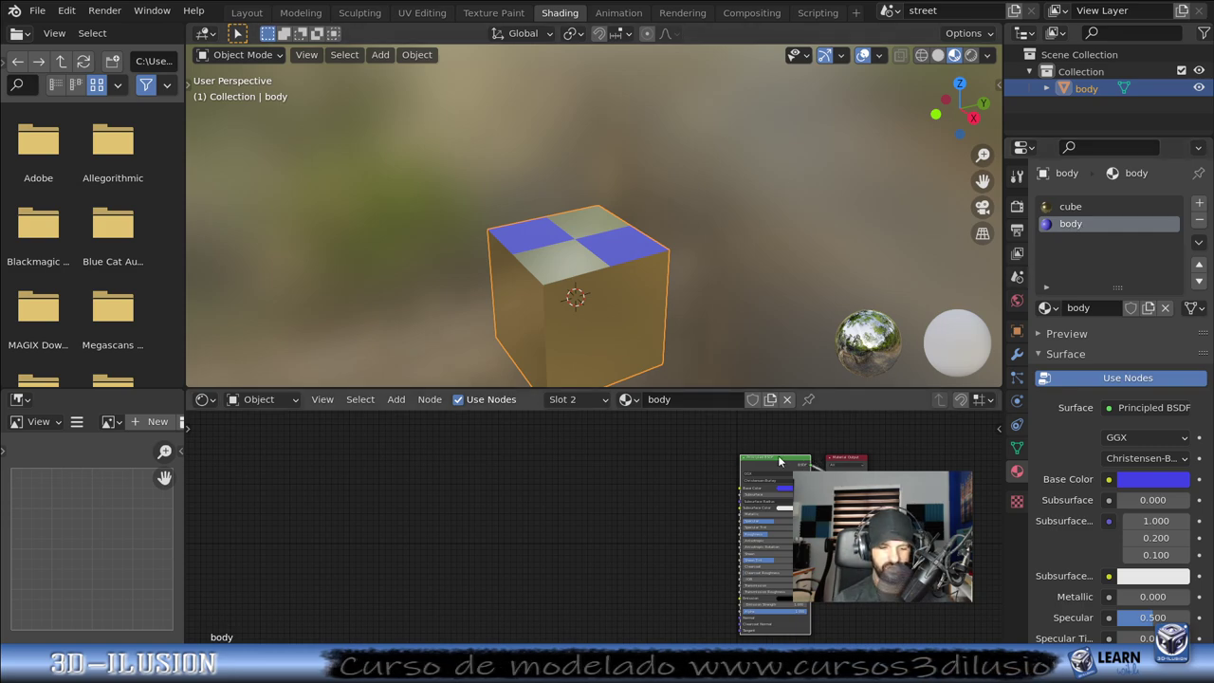
Load the five body maps, body_baseColor through body_roughness, into the body material.
{"action": "key", "text": "ctrl+shift+t"}
{"action": "left_click_drag", "start_coordinate": [461, 181], "coordinate": [457, 245]}
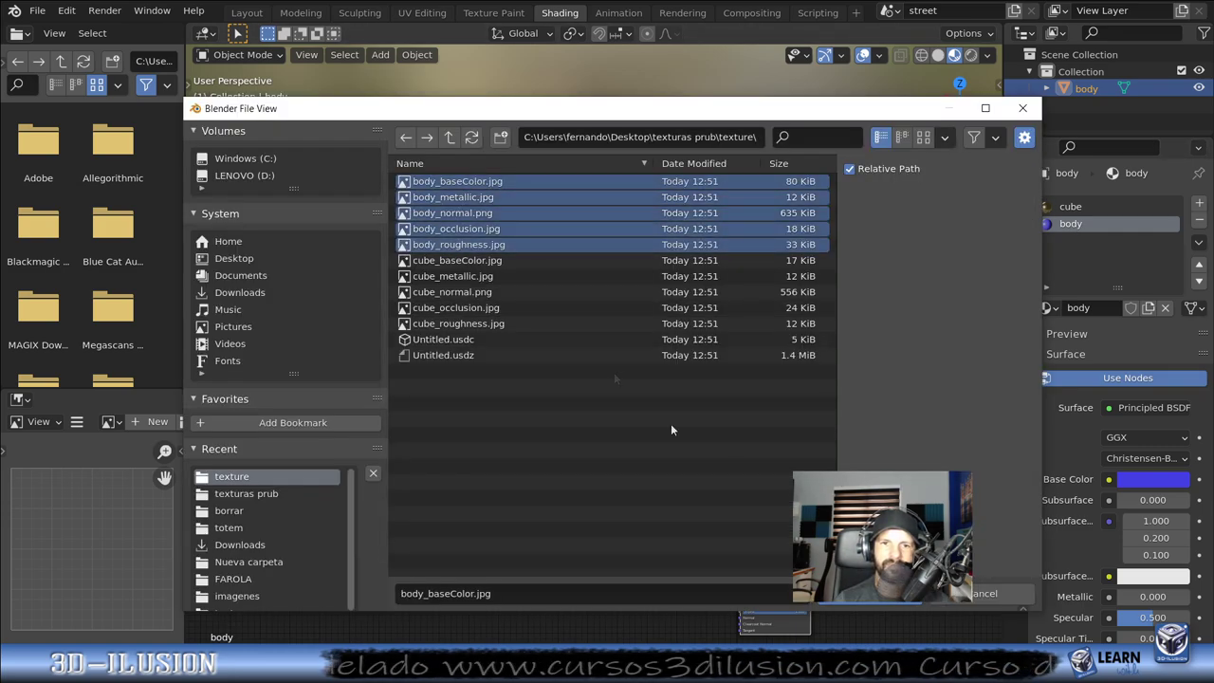
{"action": "left_click", "coordinate": [865, 598]}
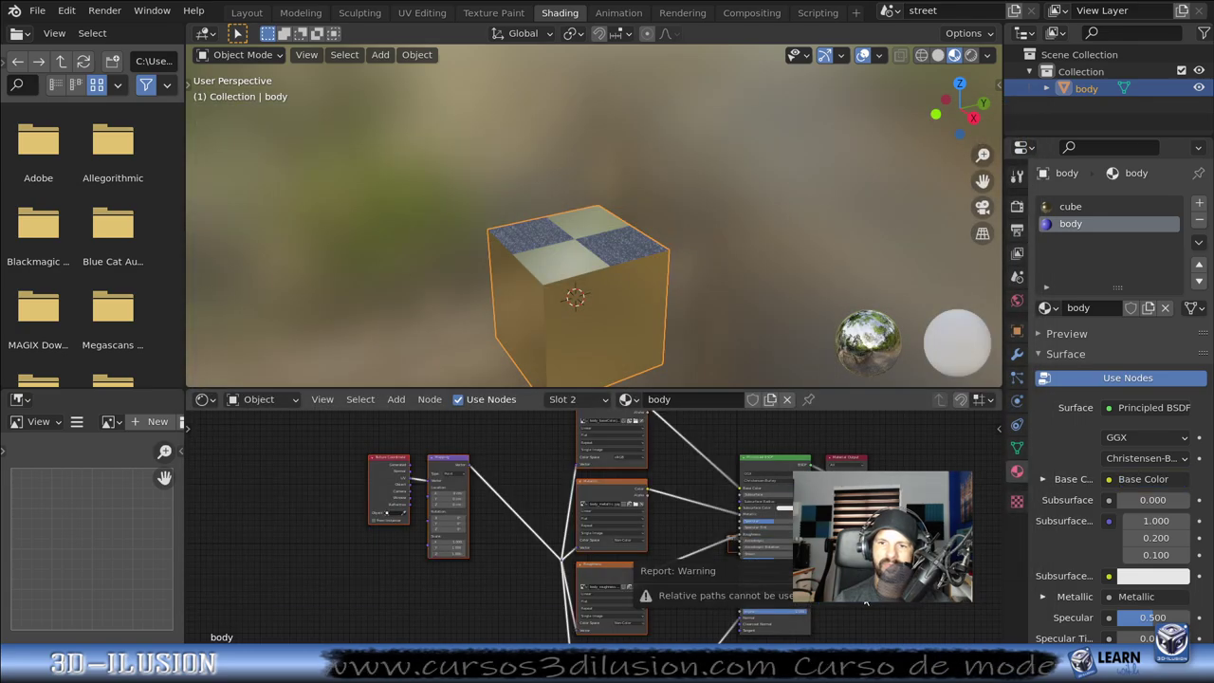
{"action": "scroll", "coordinate": [663, 237], "scroll_direction": "up", "scroll_amount": 5}
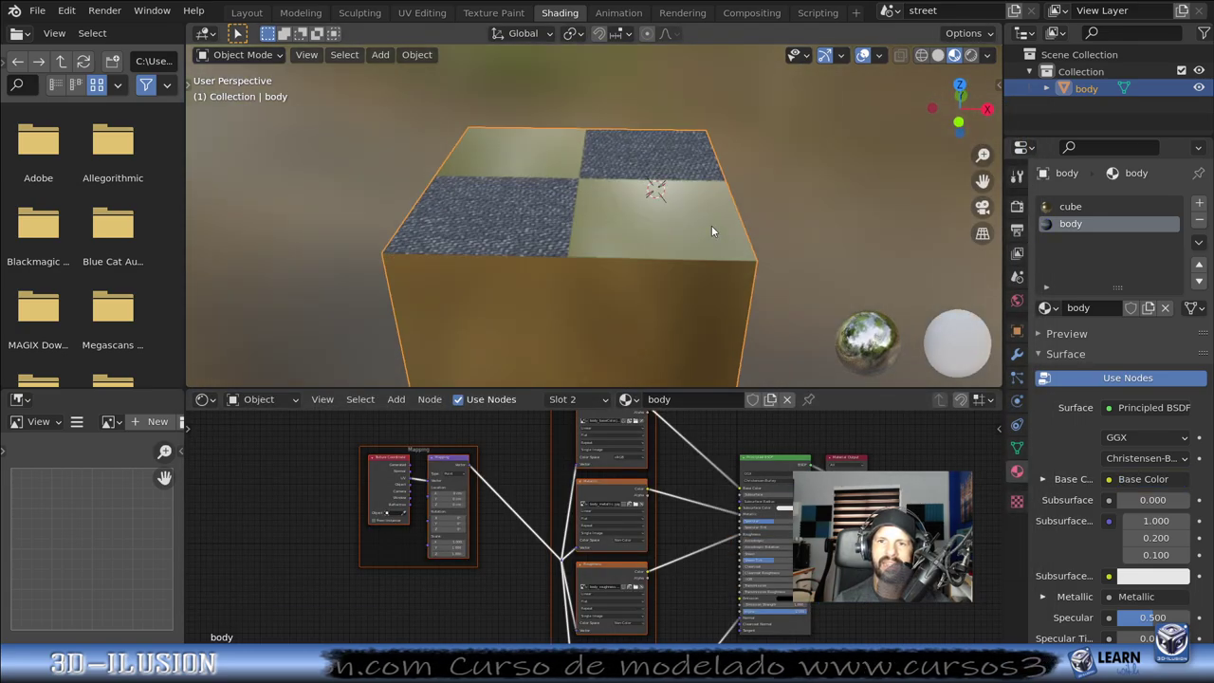
Orbit around the box to inspect its denim and gold textured top.
{"action": "middle_click_drag", "start_coordinate": [712, 235], "coordinate": [574, 226]}
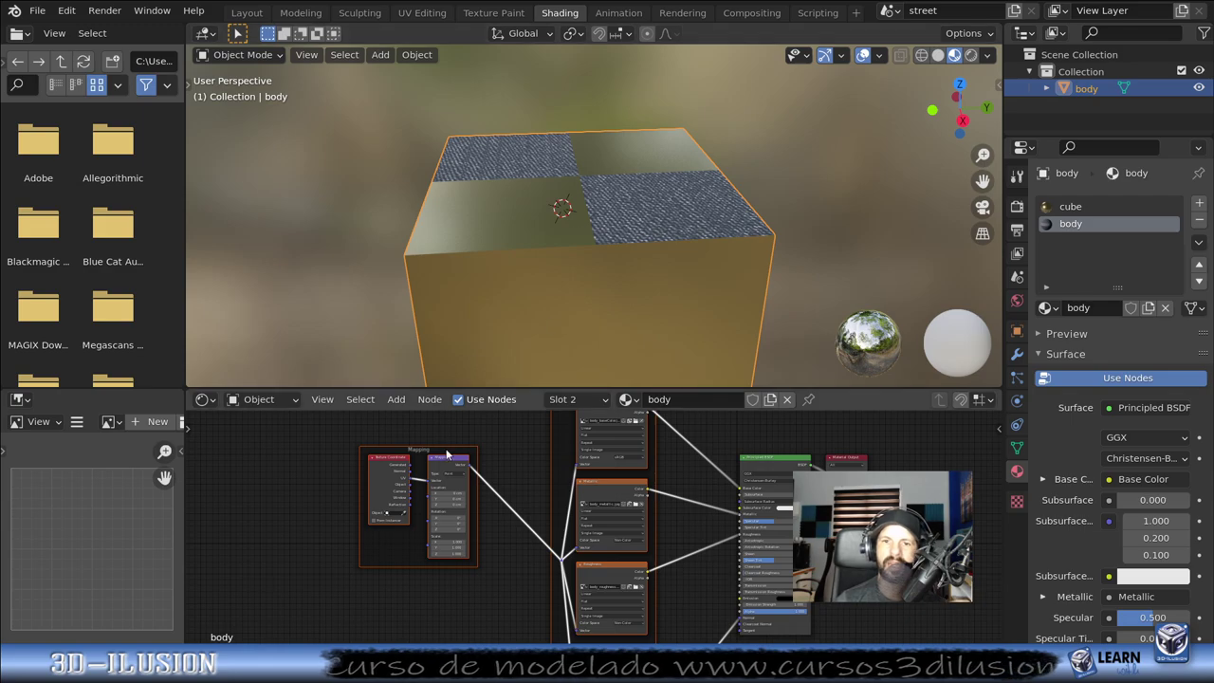
{"action": "scroll", "coordinate": [463, 582], "scroll_direction": "down", "scroll_amount": 2}
{"action": "scroll", "coordinate": [494, 569], "scroll_direction": "down", "scroll_amount": 1}
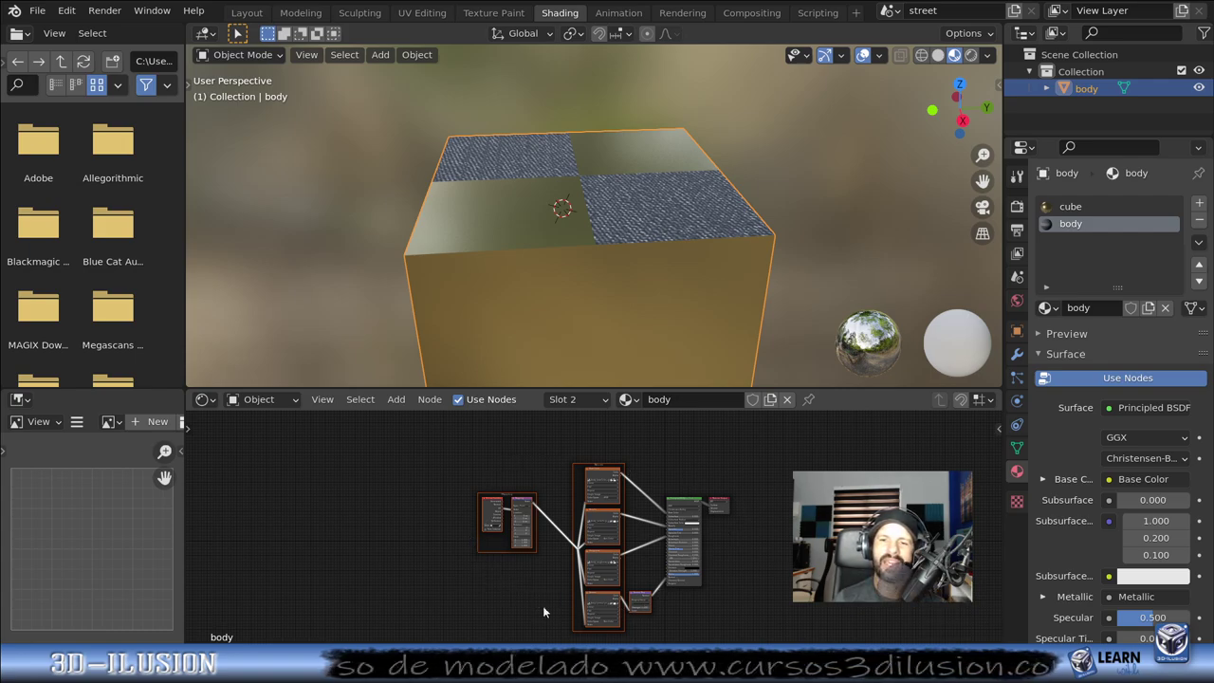
{"action": "scroll", "coordinate": [667, 302], "scroll_direction": "down", "scroll_amount": 3}
{"action": "middle_click_drag", "start_coordinate": [667, 301], "coordinate": [633, 266]}
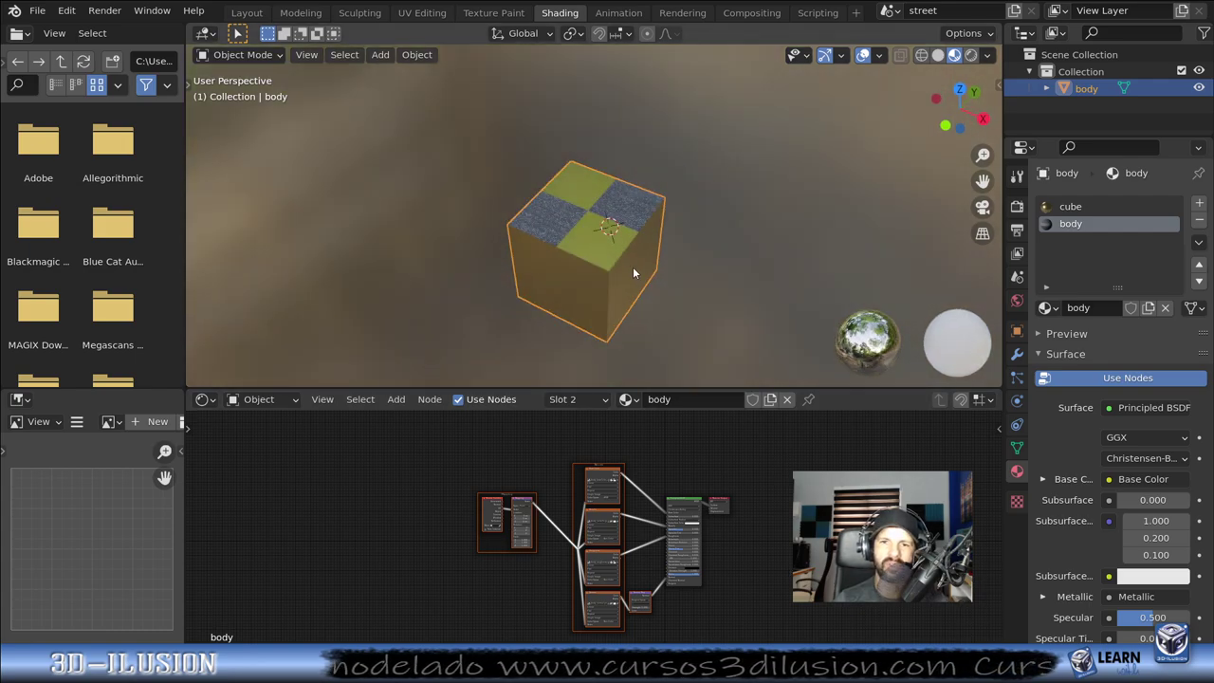
{"action": "left_click", "coordinate": [38, 10]}
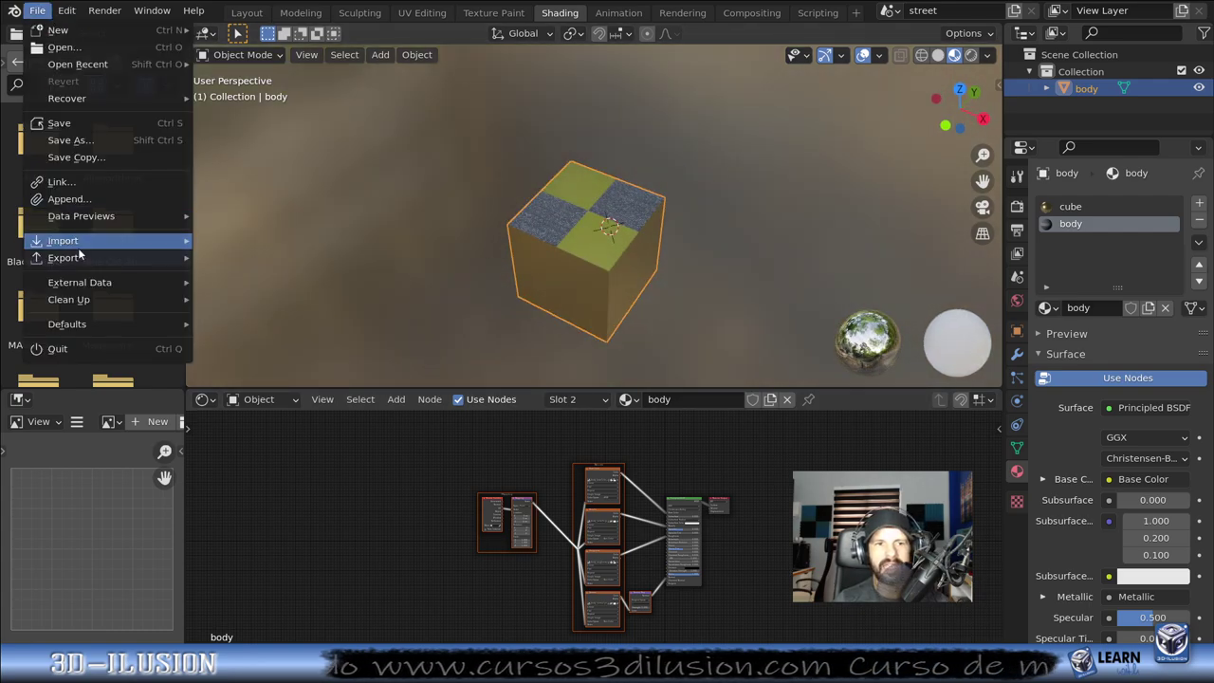
{"action": "mouse_move", "coordinate": [63, 258]}
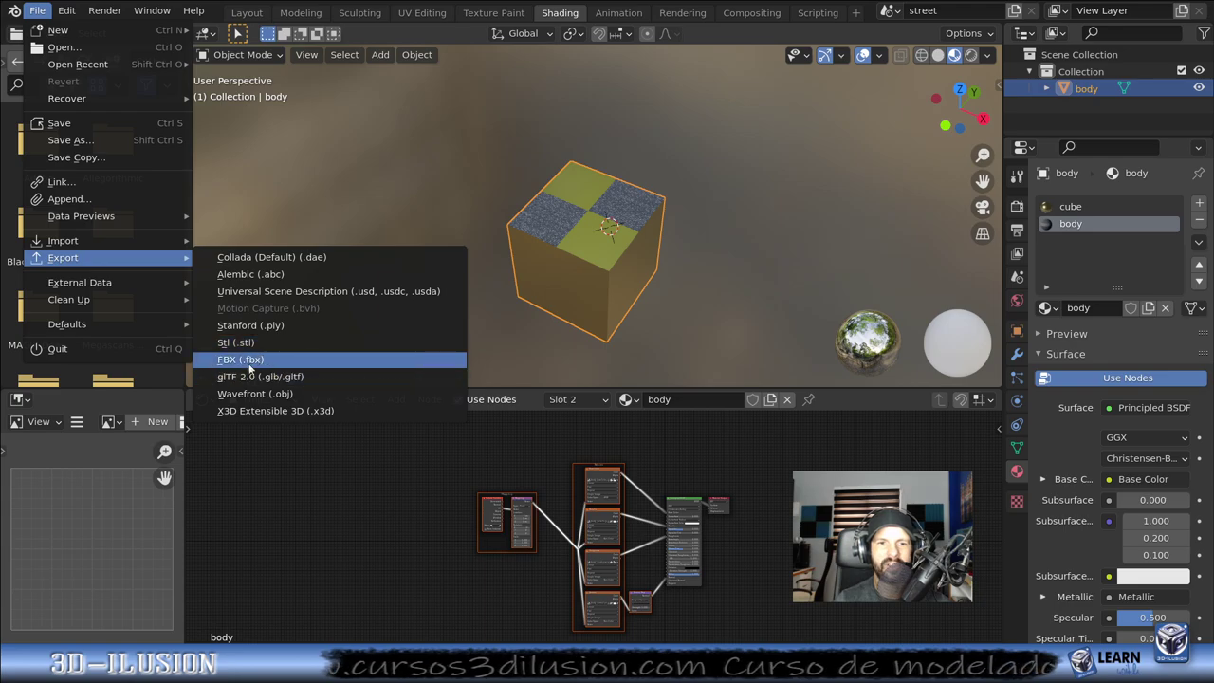
Export the scene as an FBX file named contexturas.fbx.
{"action": "left_click", "coordinate": [253, 364]}
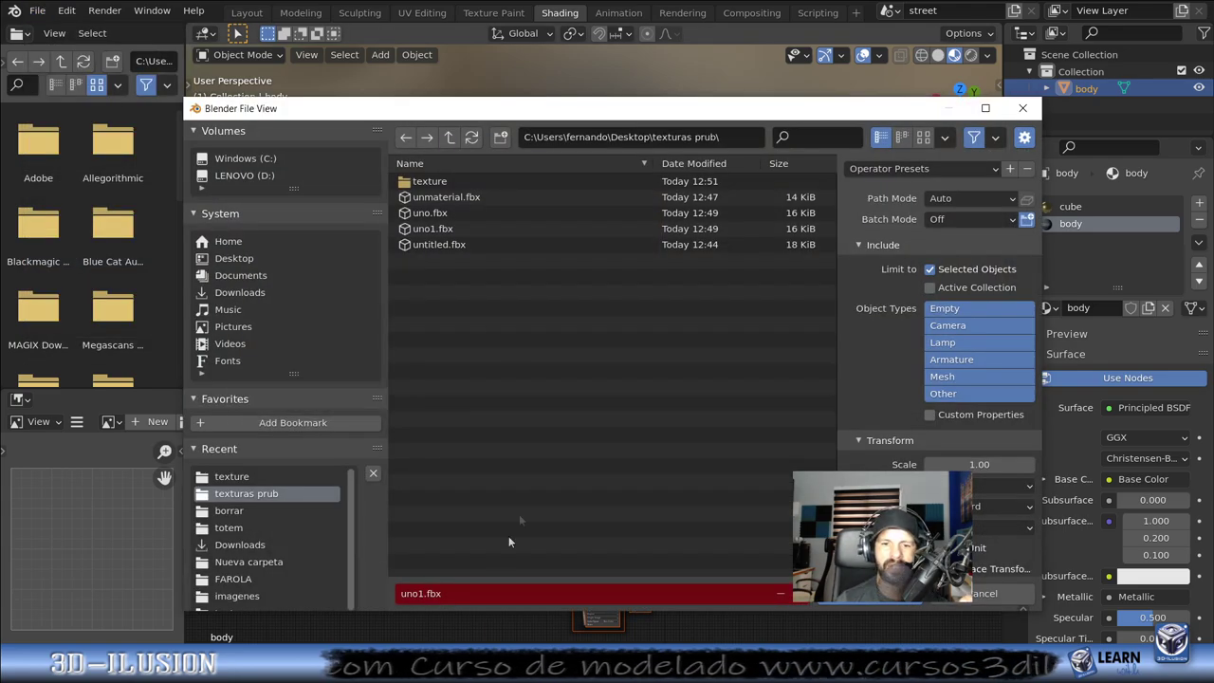
{"action": "left_click", "coordinate": [421, 594]}
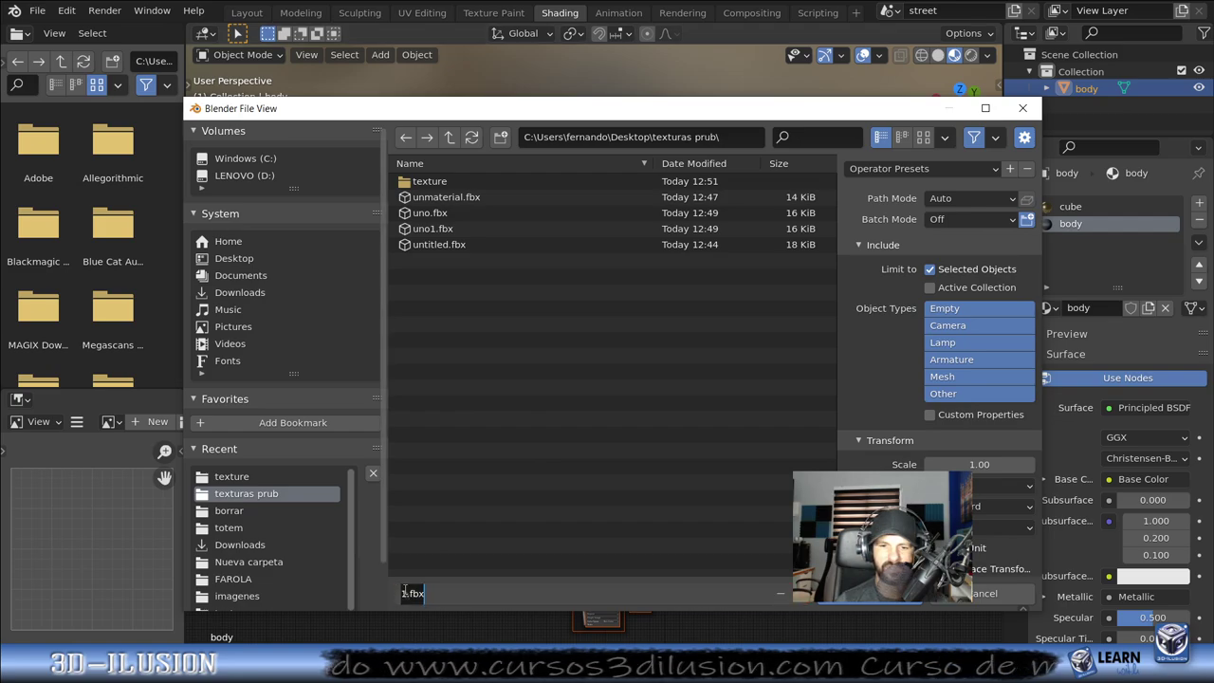
{"action": "key", "text": "BackSpace"}
{"action": "key", "text": "BackSpace"}
{"action": "key", "text": "BackSpace"}
{"action": "key", "text": "BackSpace"}
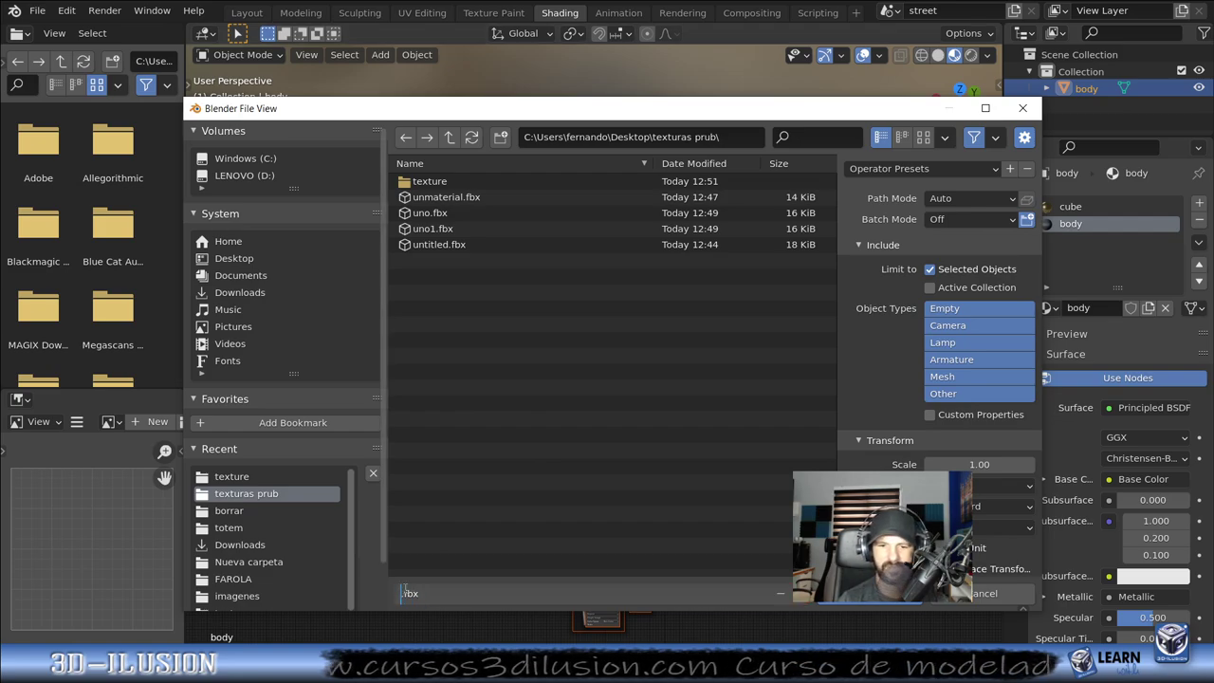
{"action": "type", "text": "contexturas"}
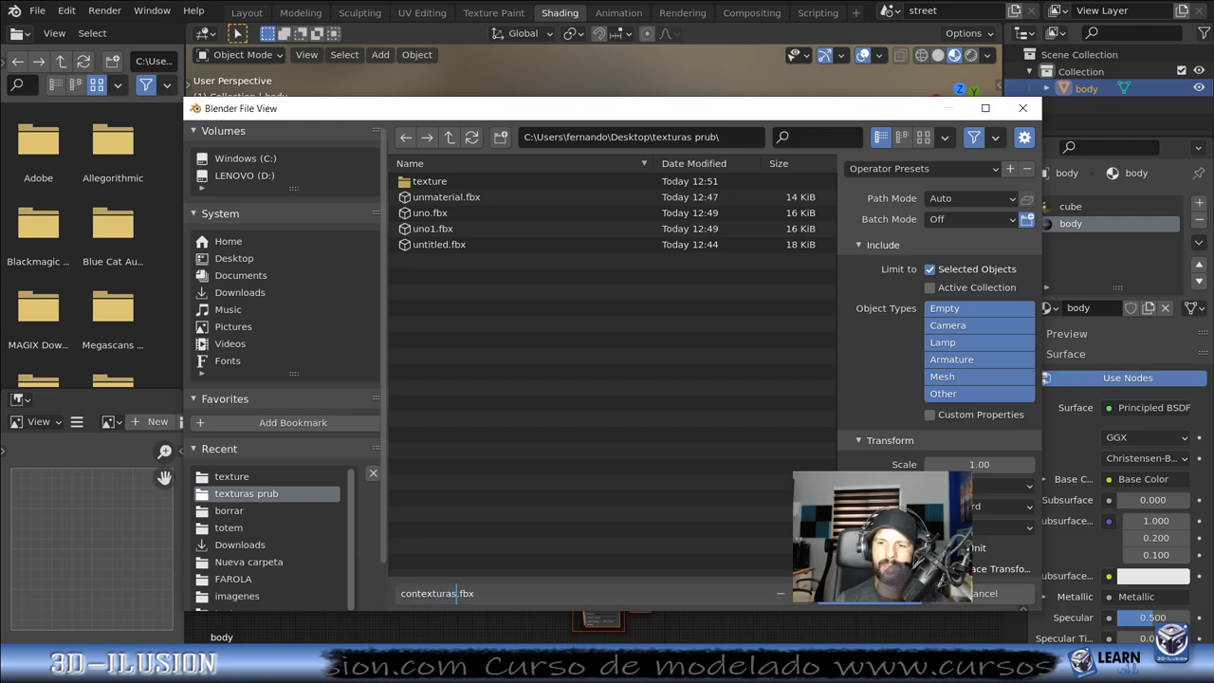
{"action": "key", "text": "Return"}
{"action": "left_click", "coordinate": [880, 599]}
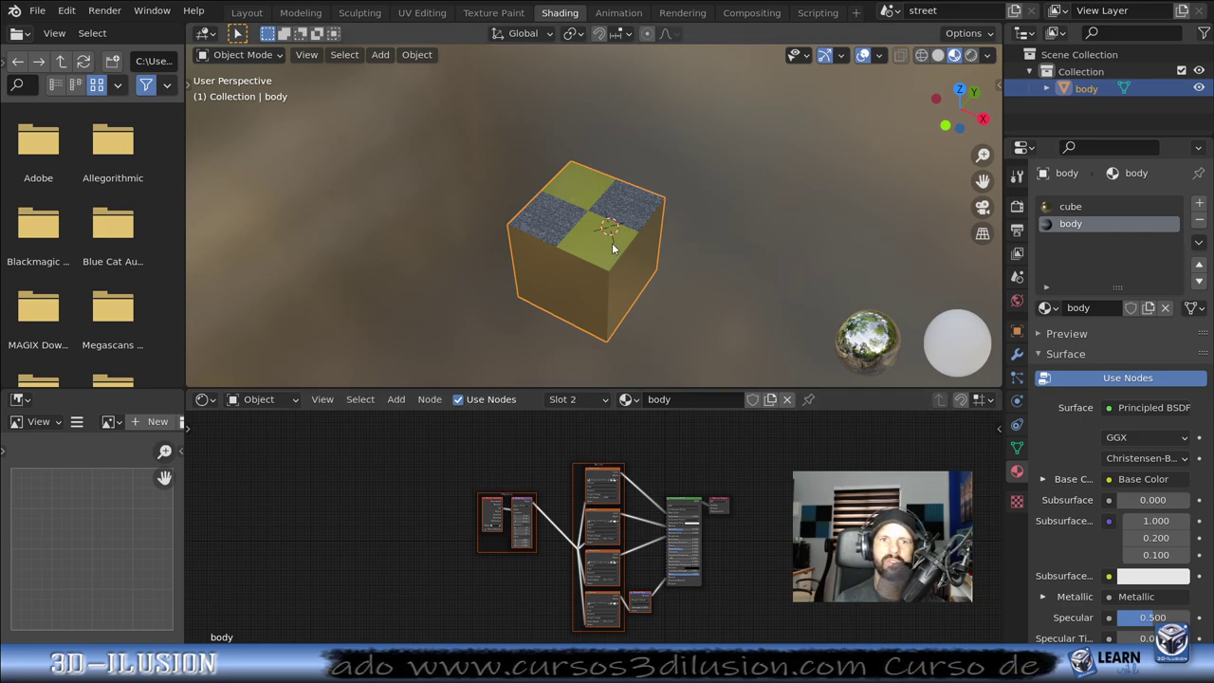
{"action": "scroll", "coordinate": [612, 242], "scroll_direction": "down", "scroll_amount": 2}
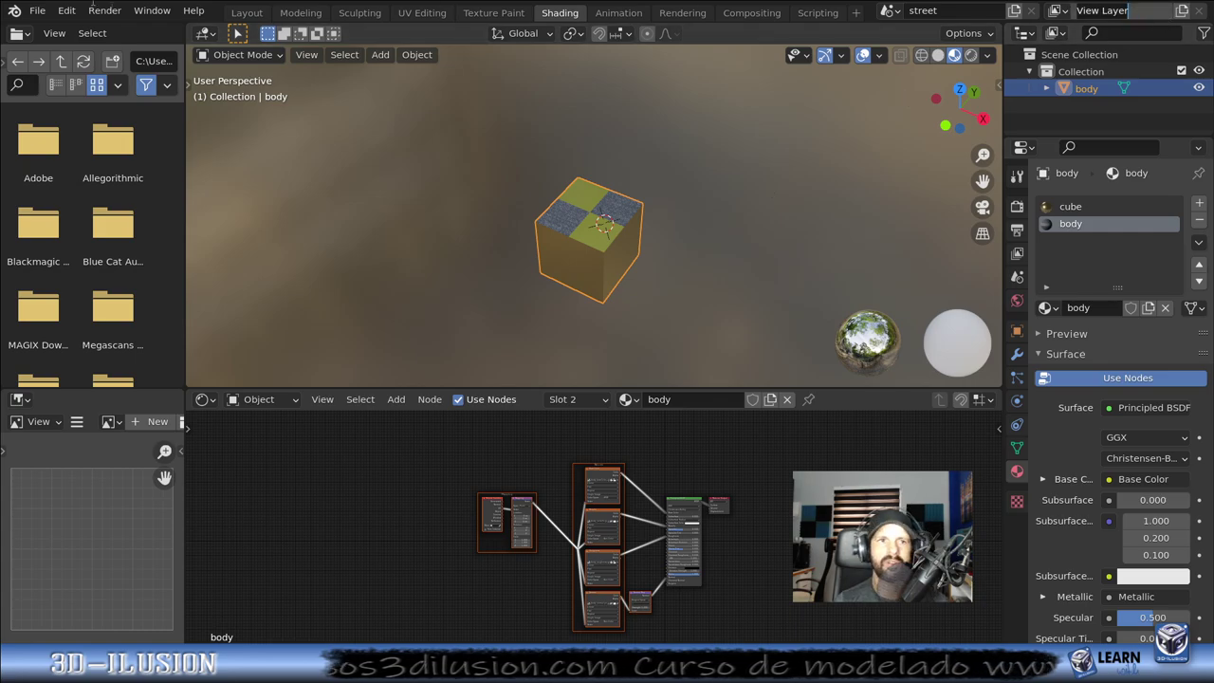
Import contexturas.fbx from Desktop\texturas prub into a new scene and select the box.
{"action": "left_click", "coordinate": [152, 10]}
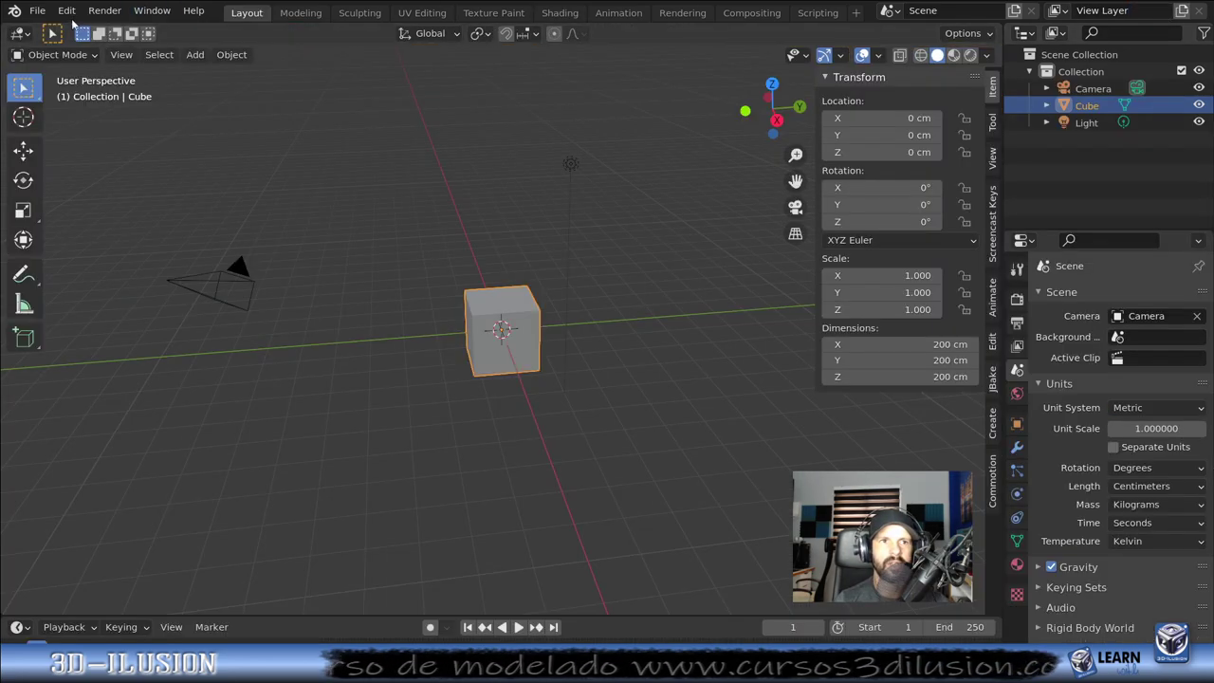
{"action": "left_click", "coordinate": [41, 8]}
{"action": "mouse_move", "coordinate": [64, 257]}
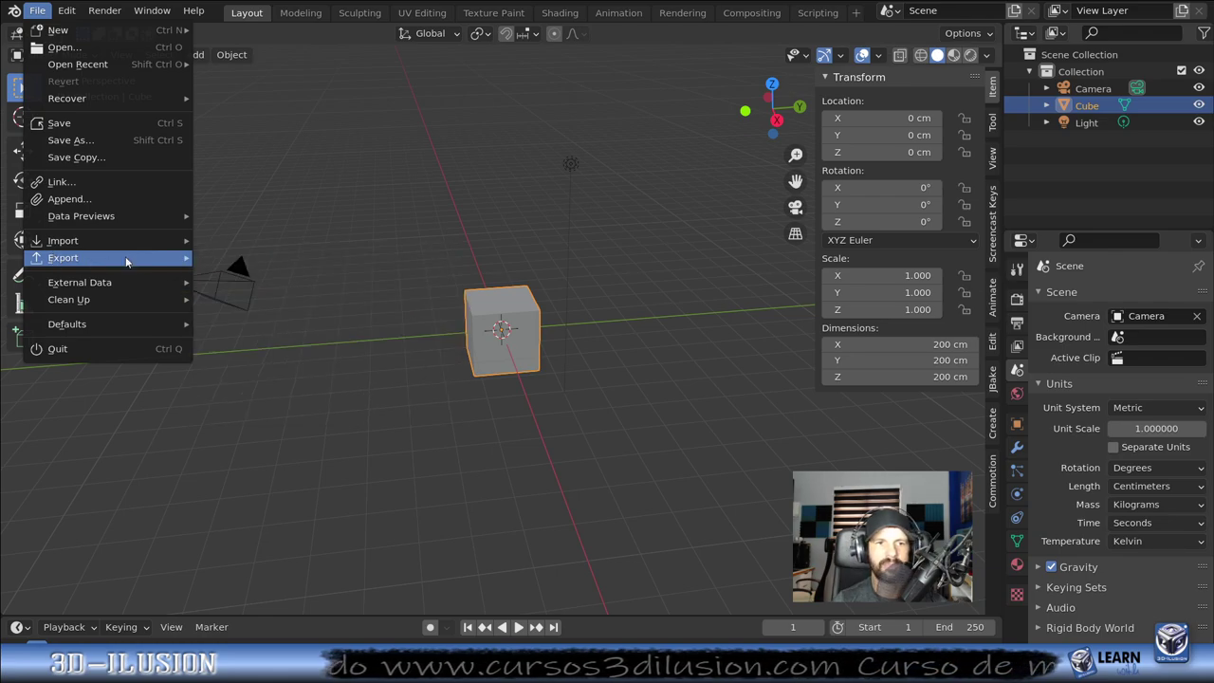
{"action": "left_click", "coordinate": [256, 359]}
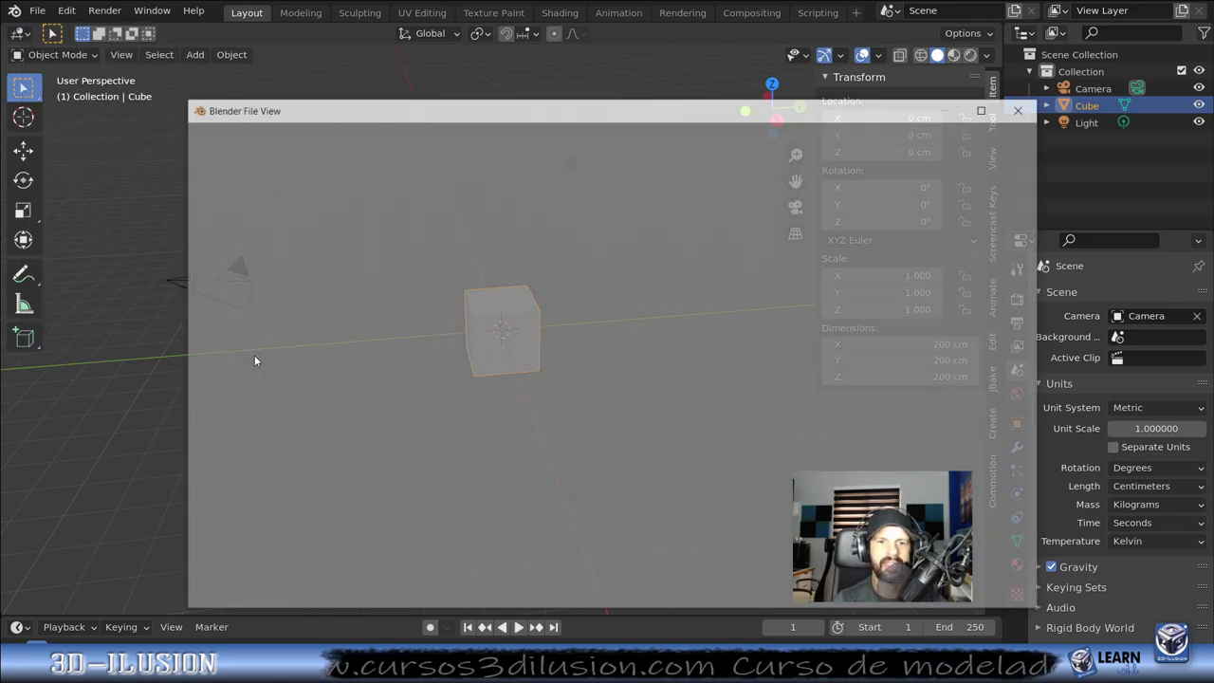
{"action": "left_click", "coordinate": [242, 259]}
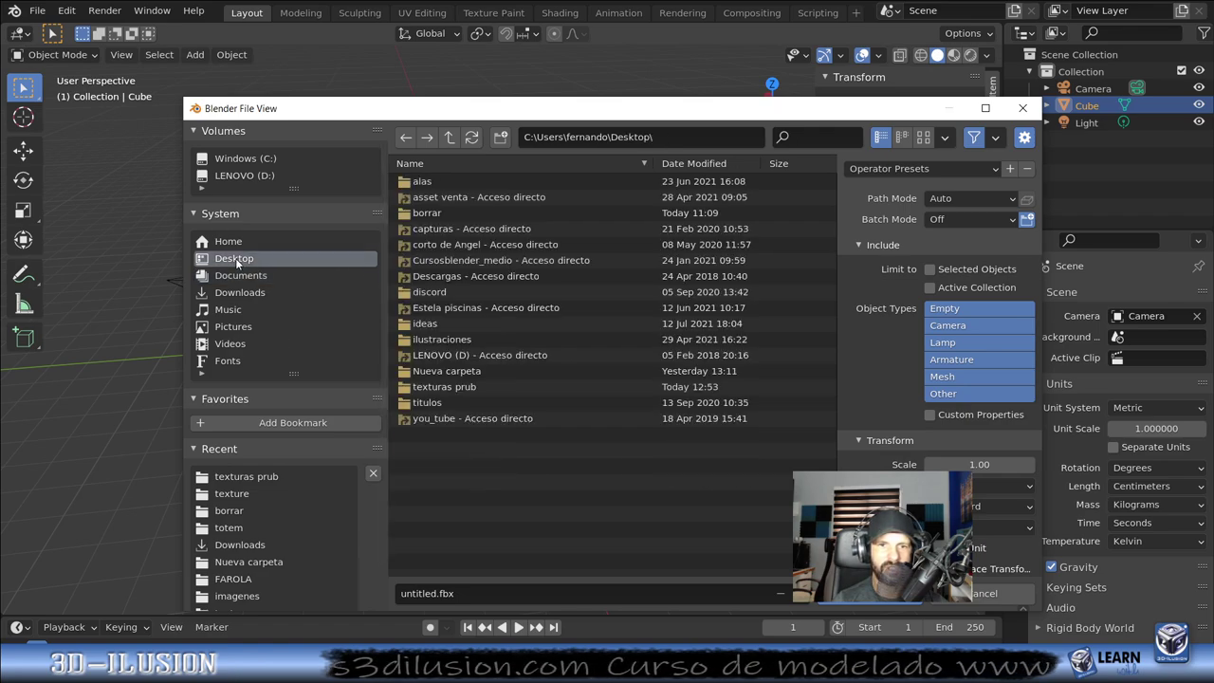
{"action": "double_click", "coordinate": [457, 386]}
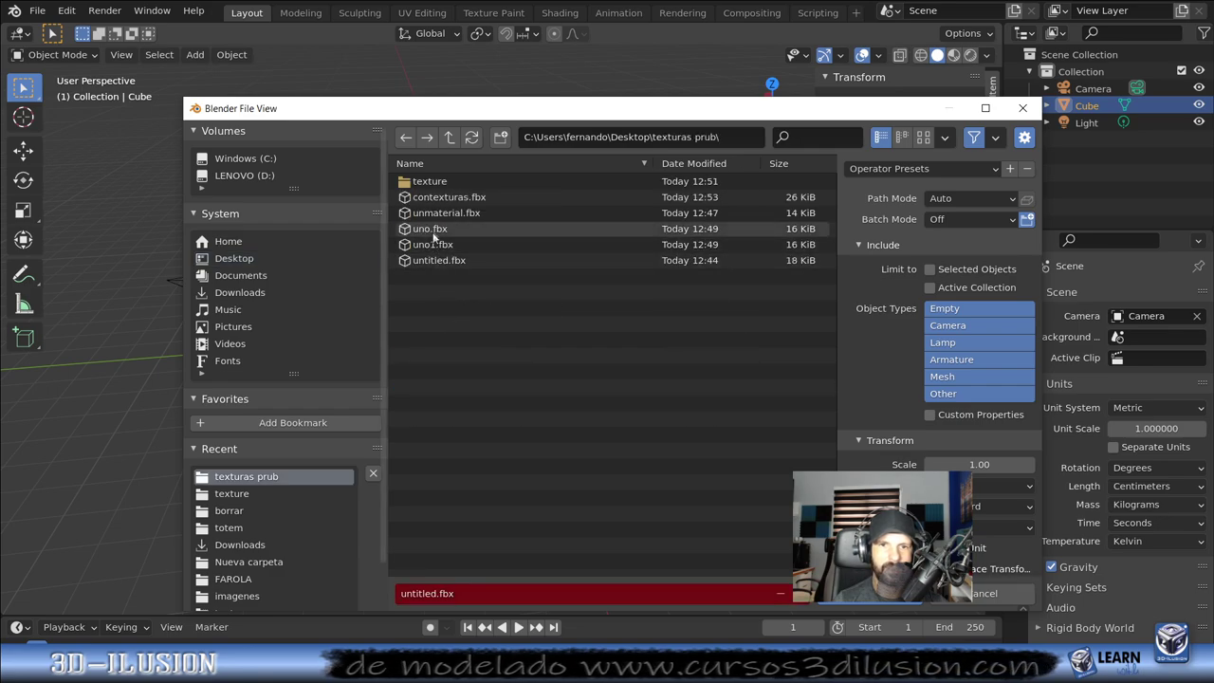
{"action": "left_click", "coordinate": [448, 196]}
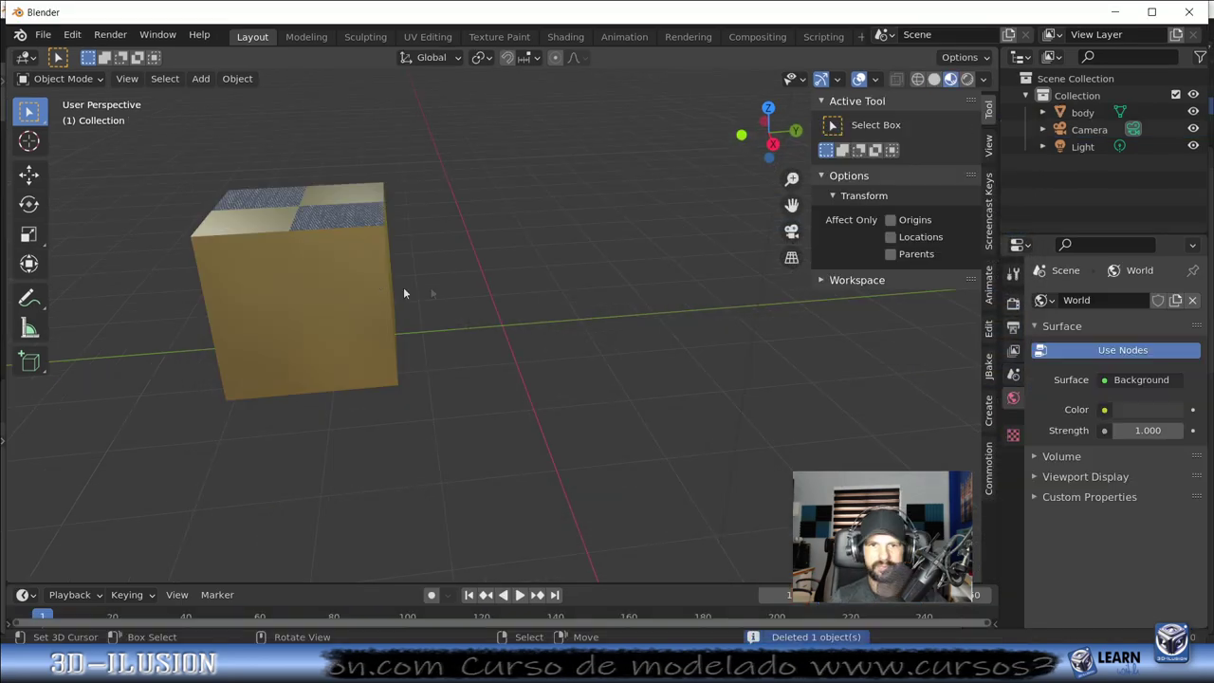
{"action": "left_click", "coordinate": [334, 282]}
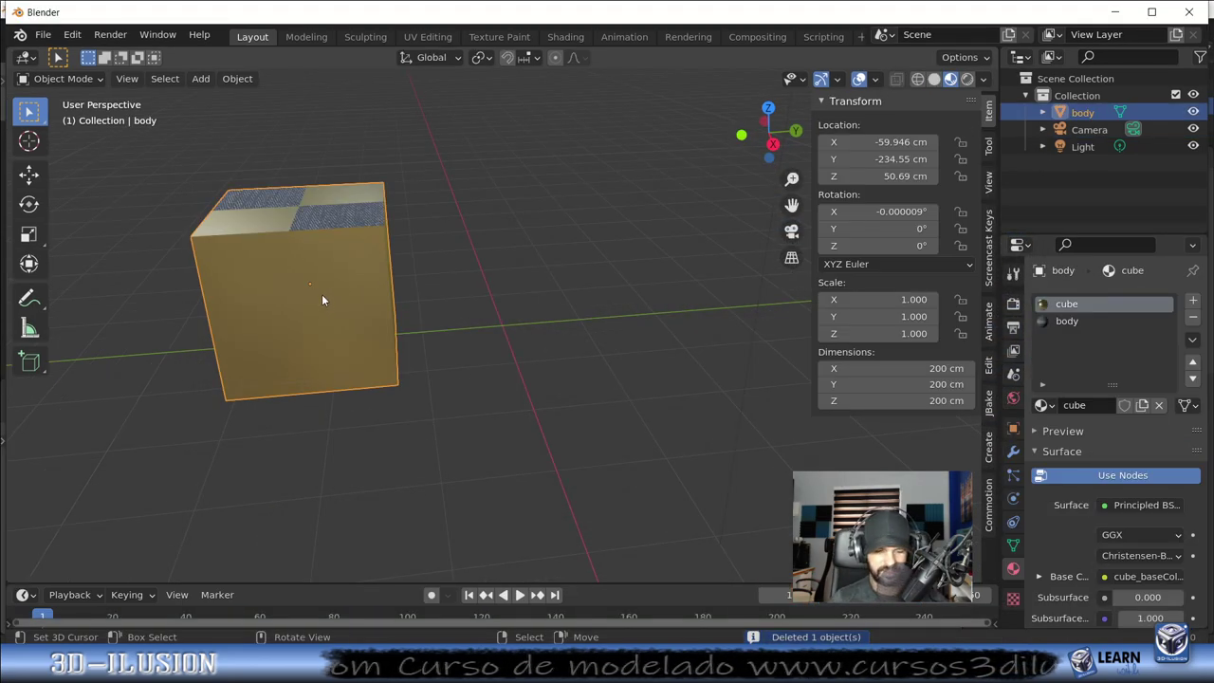
Move the imported box near the origin with G and orbit to inspect it from several angles.
{"action": "key", "text": "g"}
{"action": "left_click", "coordinate": [506, 298]}
{"action": "middle_click_drag", "start_coordinate": [507, 298], "coordinate": [227, 247]}
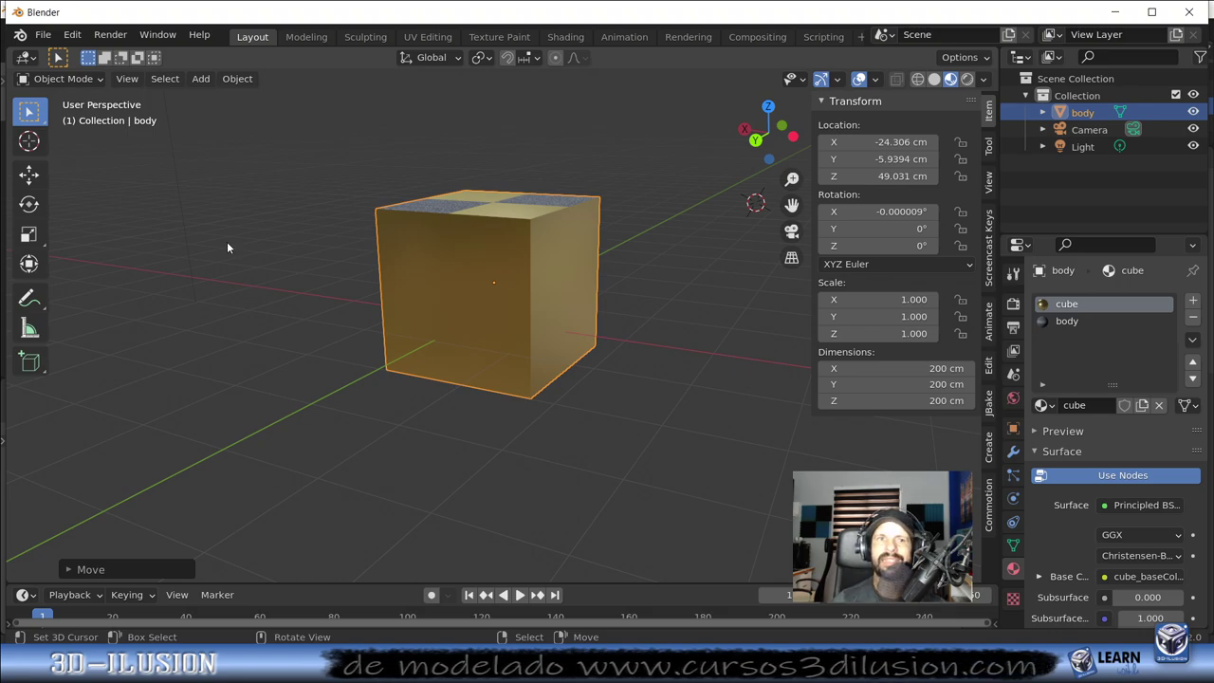
{"action": "middle_click_drag", "start_coordinate": [504, 255], "coordinate": [599, 343]}
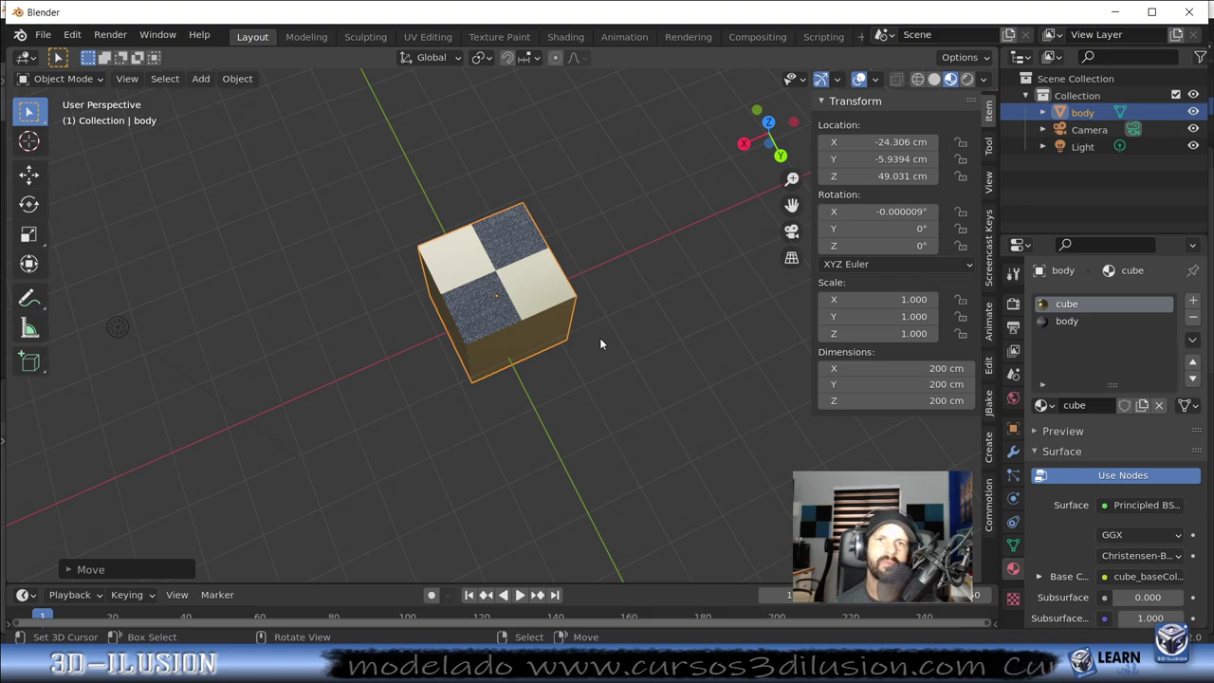
{"action": "mouse_move", "coordinate": [599, 338]}
{"action": "middle_mouse_down"}
{"action": "mouse_move", "coordinate": [430, 370]}
{"action": "mouse_move", "coordinate": [370, 277]}
{"action": "middle_mouse_up"}
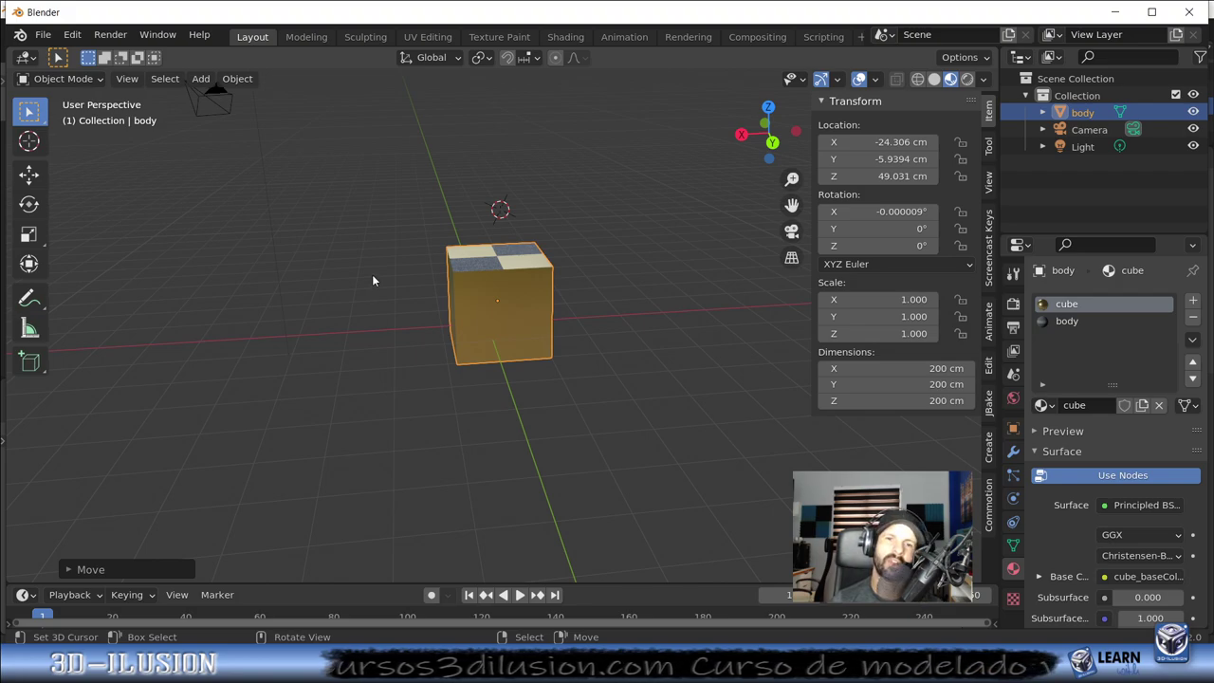
{"action": "mouse_move", "coordinate": [377, 316]}
{"action": "middle_mouse_down"}
{"action": "mouse_move", "coordinate": [377, 290]}
{"action": "mouse_move", "coordinate": [462, 310]}
{"action": "middle_mouse_up"}
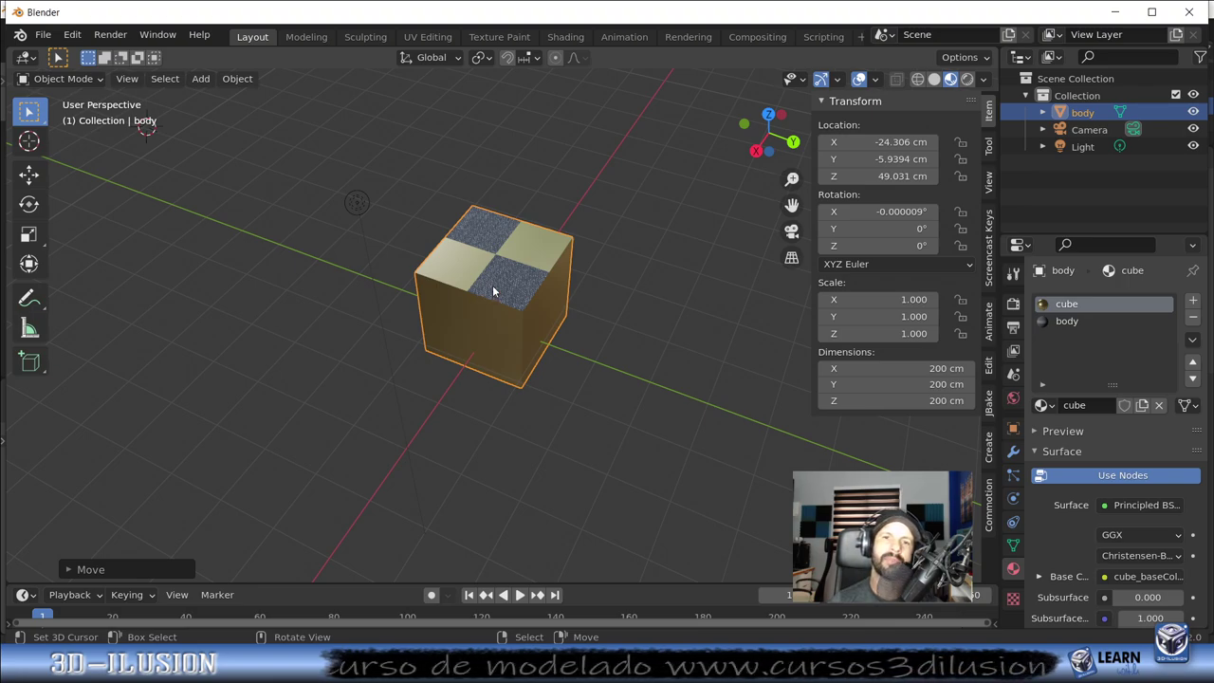
{"action": "left_click", "coordinate": [43, 34]}
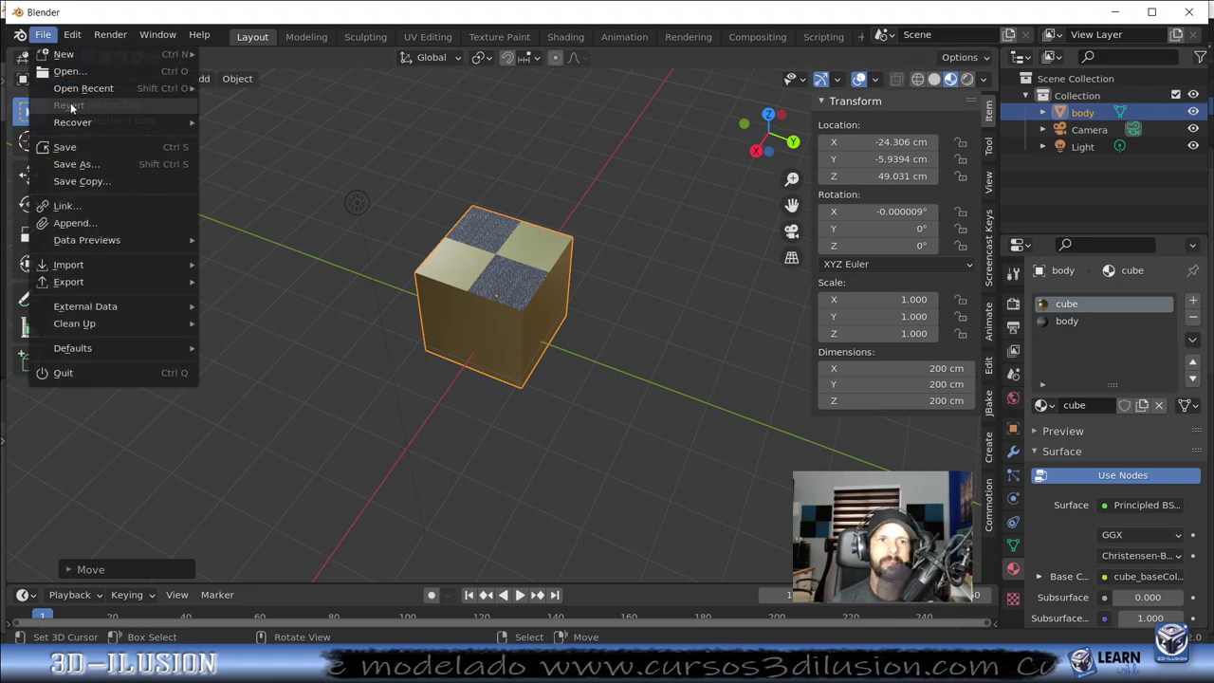
Browse into the texture folder from Save As, then close the file browser without saving.
{"action": "left_click", "coordinate": [56, 75]}
{"action": "left_click", "coordinate": [438, 179]}
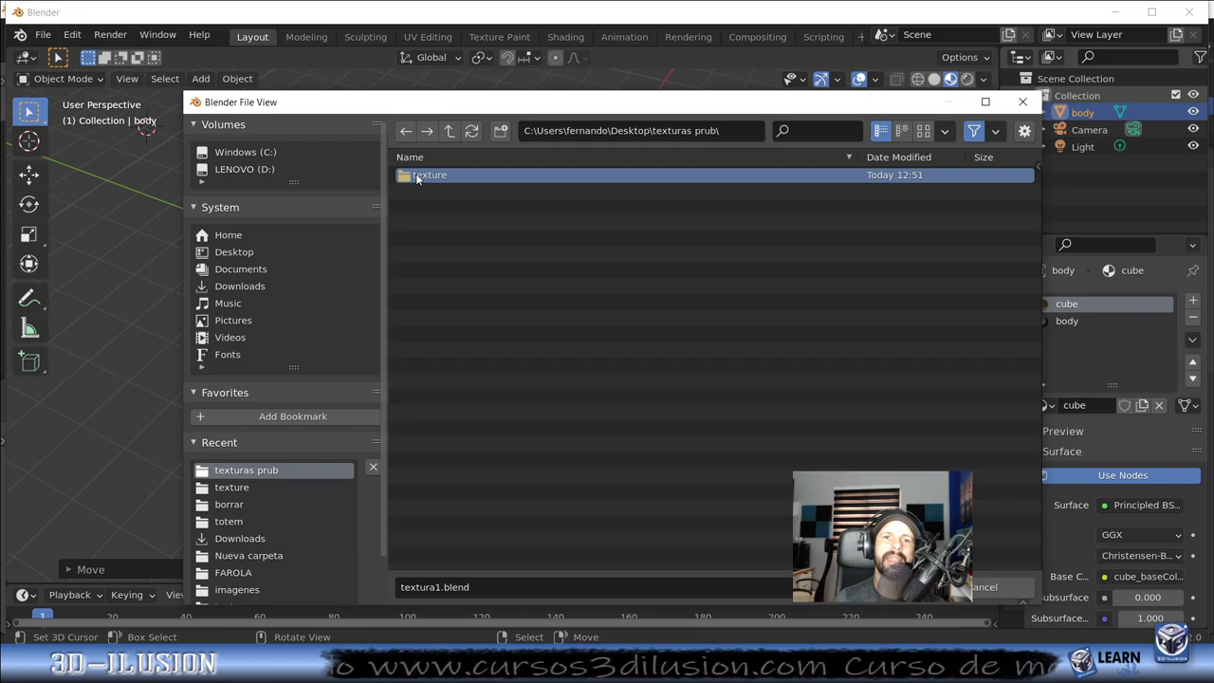
{"action": "double_click", "coordinate": [417, 177]}
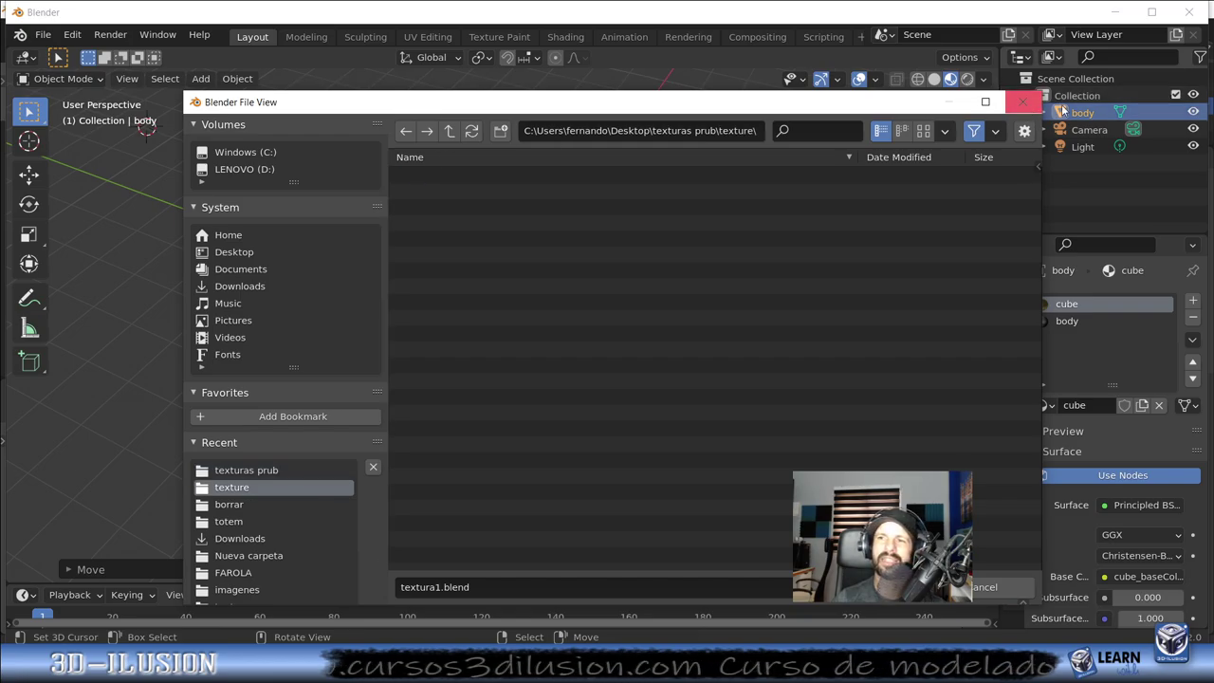
{"action": "left_click", "coordinate": [1023, 101]}
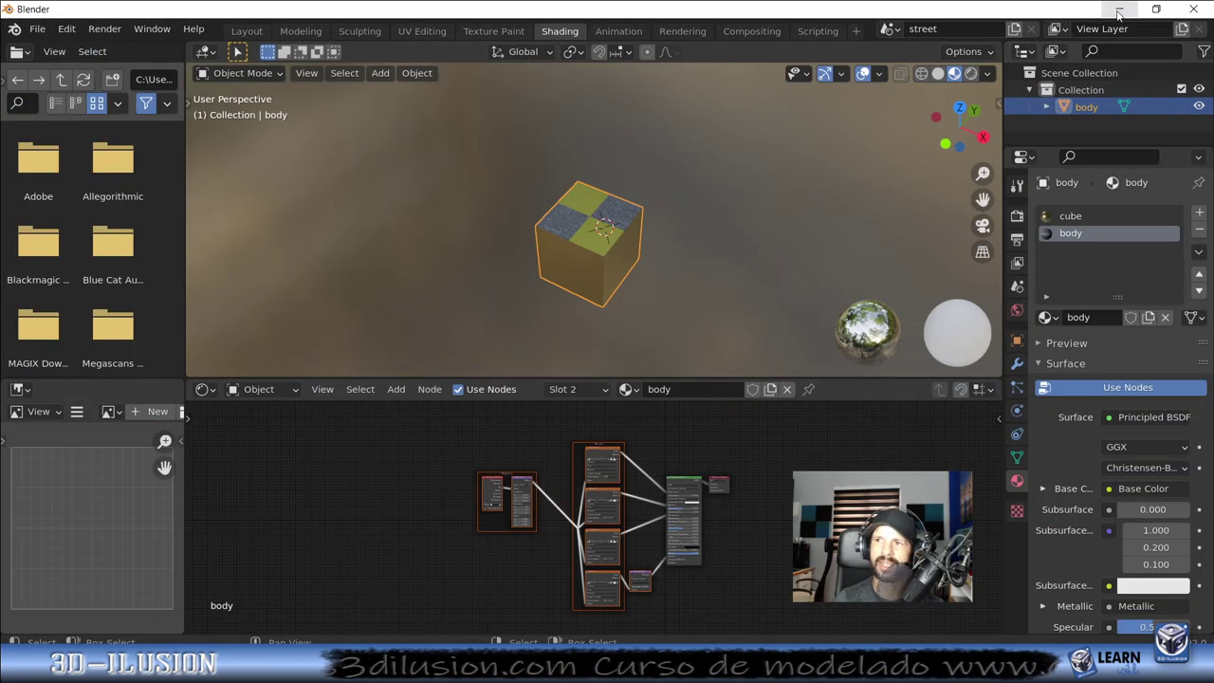
Zip the texture folder into texture.zip beside the FBX files in textures prub.
{"action": "left_click", "coordinate": [1118, 8]}
{"action": "double_click", "coordinate": [178, 173]}
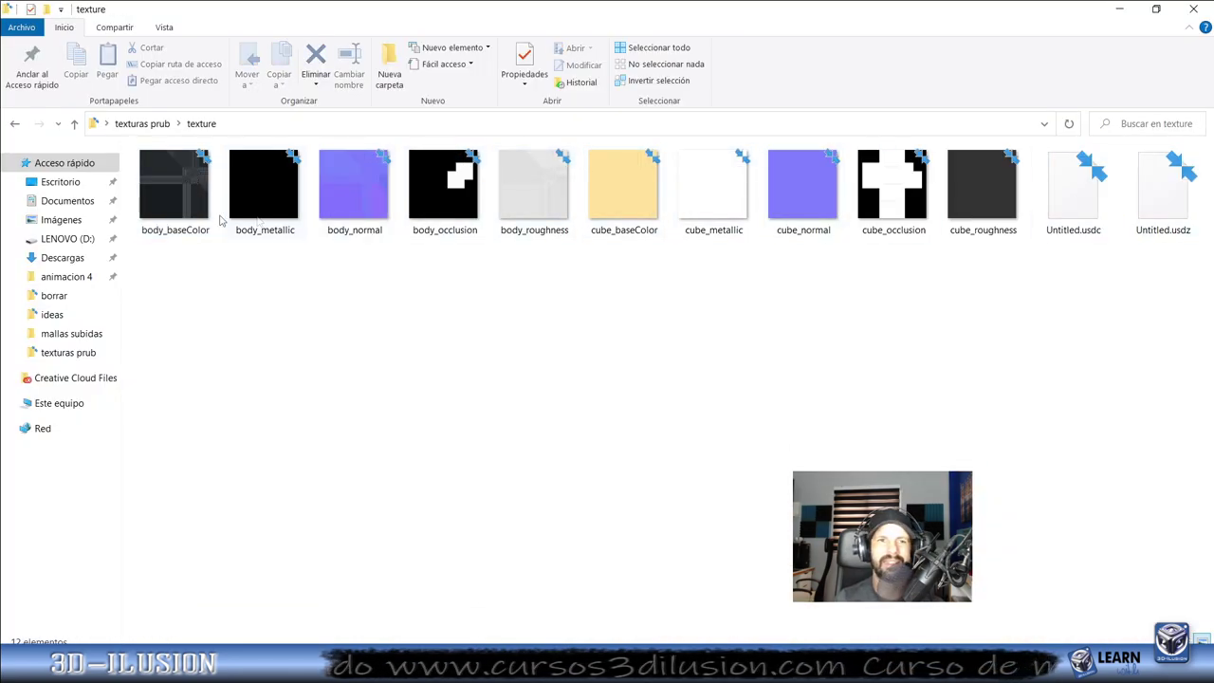
{"action": "left_click", "coordinate": [74, 123]}
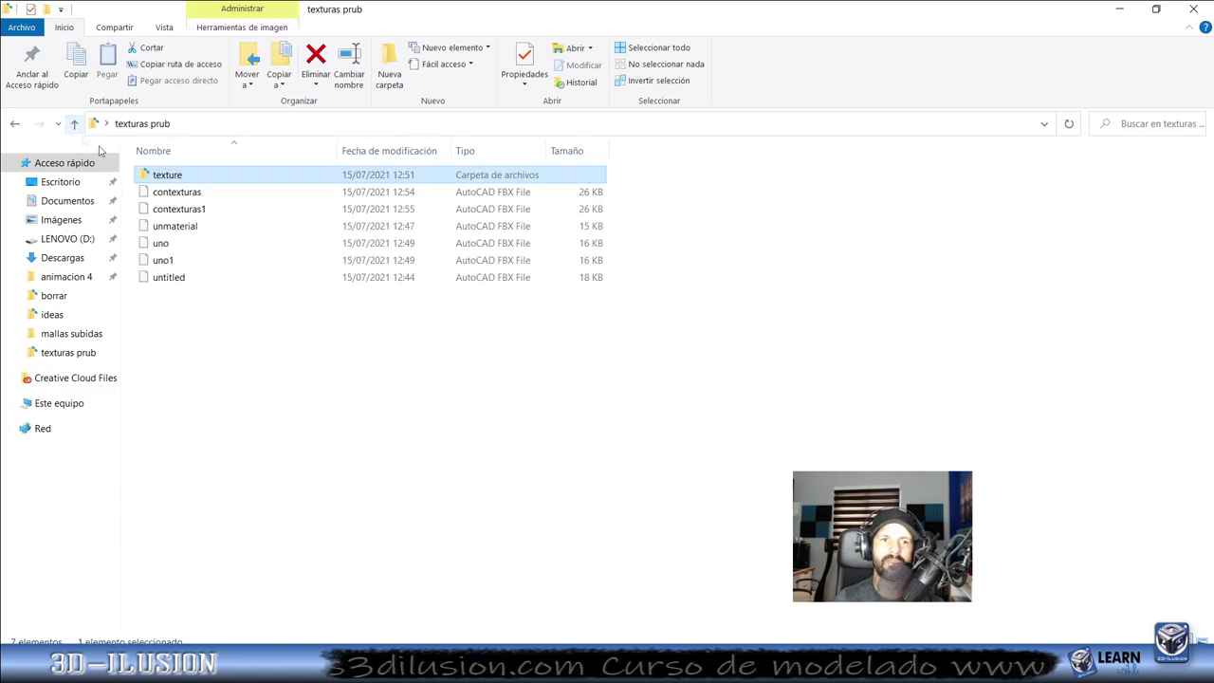
{"action": "right_click", "coordinate": [167, 180]}
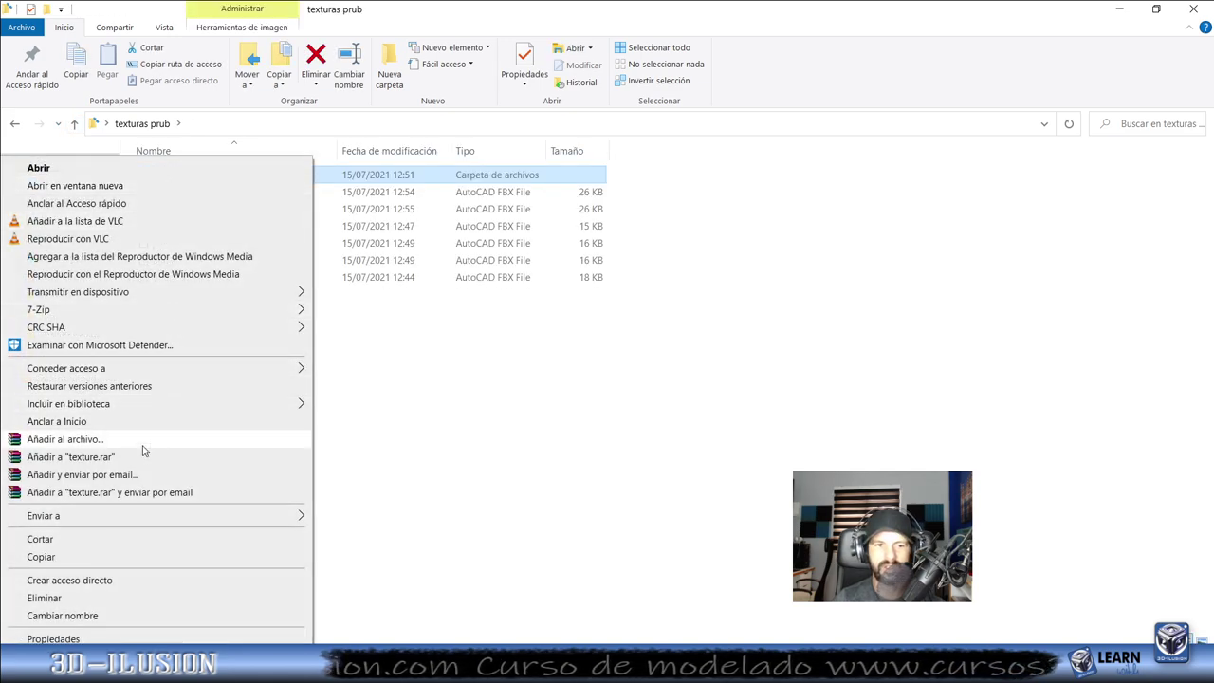
{"action": "left_click", "coordinate": [141, 444]}
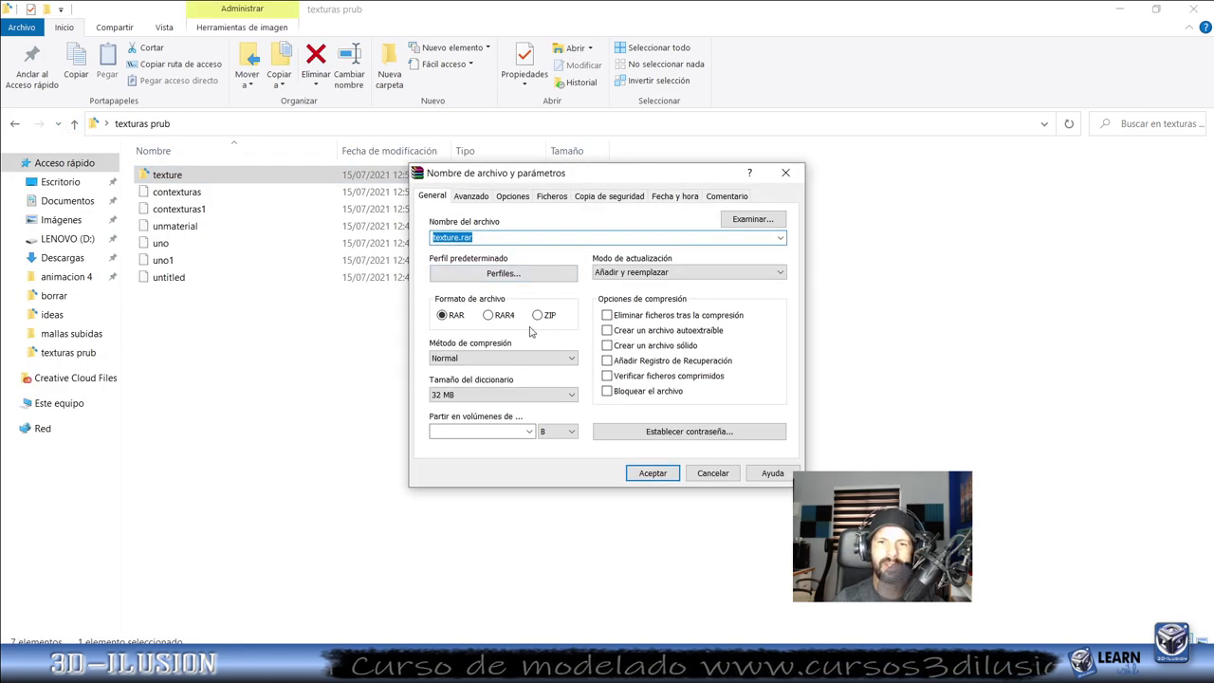
{"action": "left_click", "coordinate": [539, 316]}
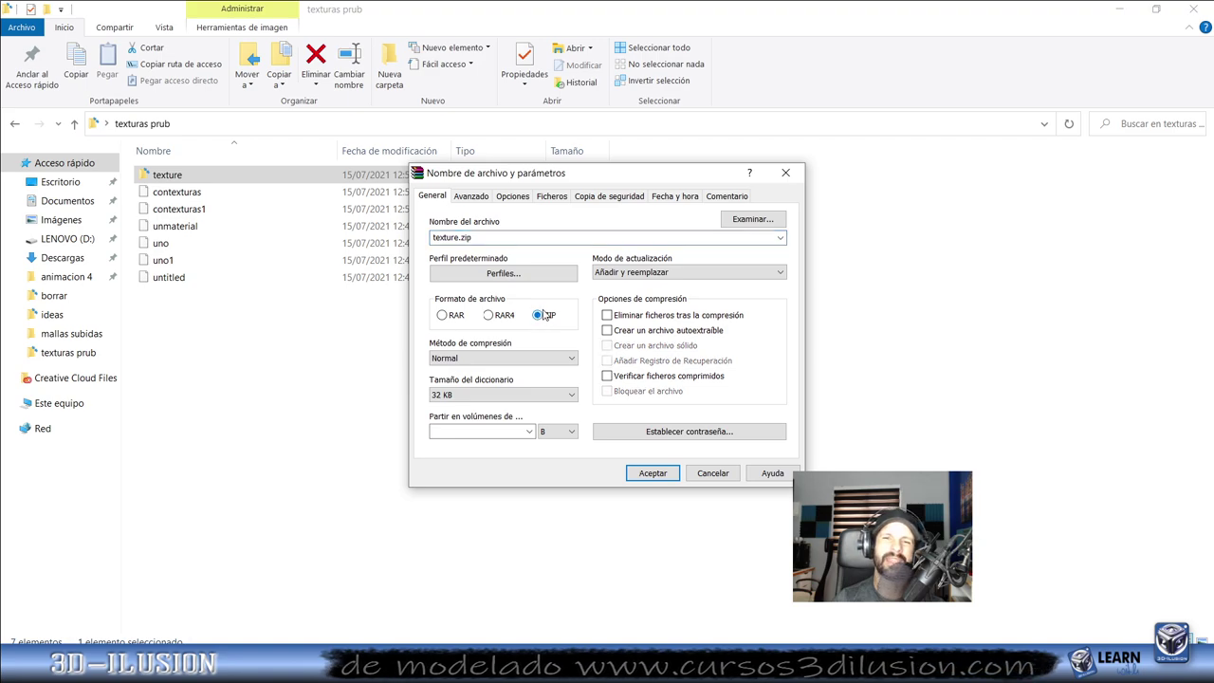
{"action": "left_click", "coordinate": [652, 472]}
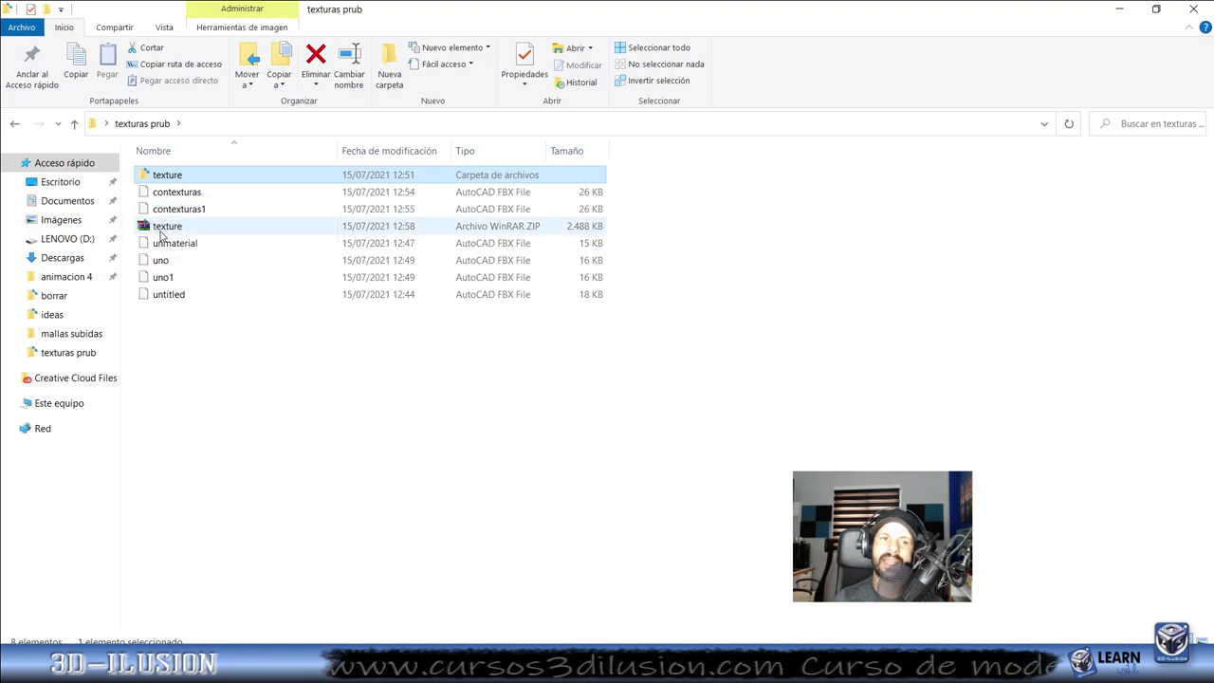
{"action": "left_click", "coordinate": [164, 232]}
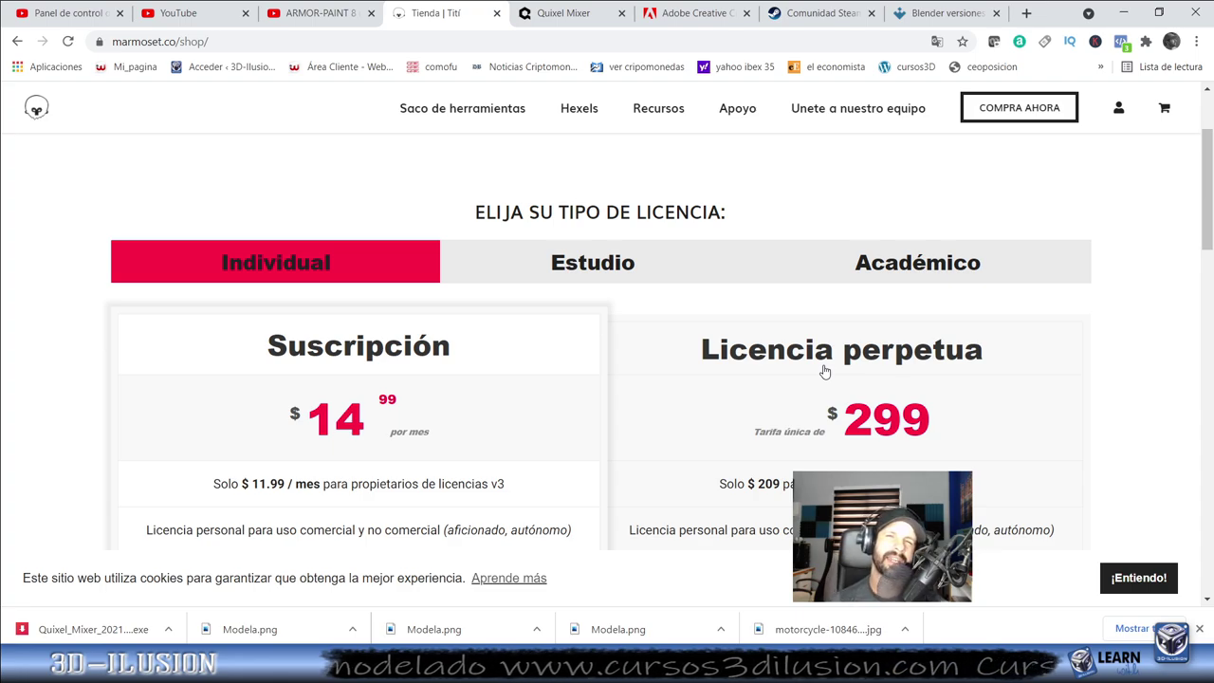
Scroll the quixel.com/mixer page down to the 3D TEXTURING REINVENTED section.
{"action": "left_click", "coordinate": [578, 15]}
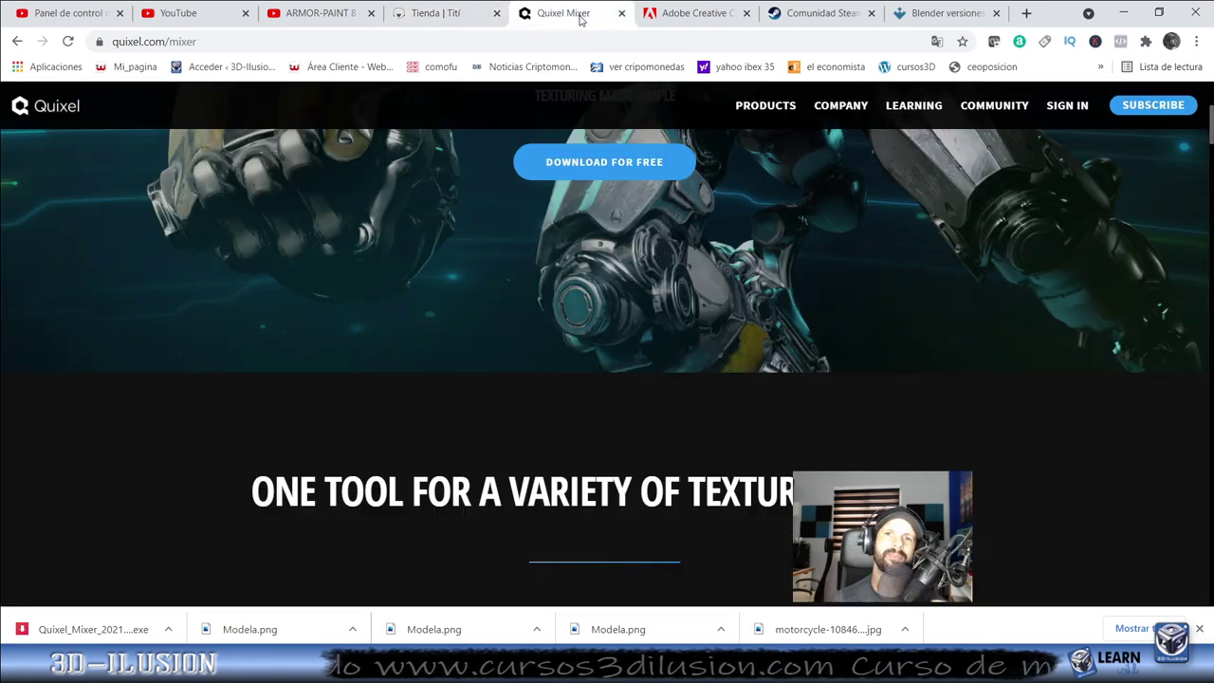
{"action": "scroll", "coordinate": [655, 283], "scroll_direction": "up", "scroll_amount": 3}
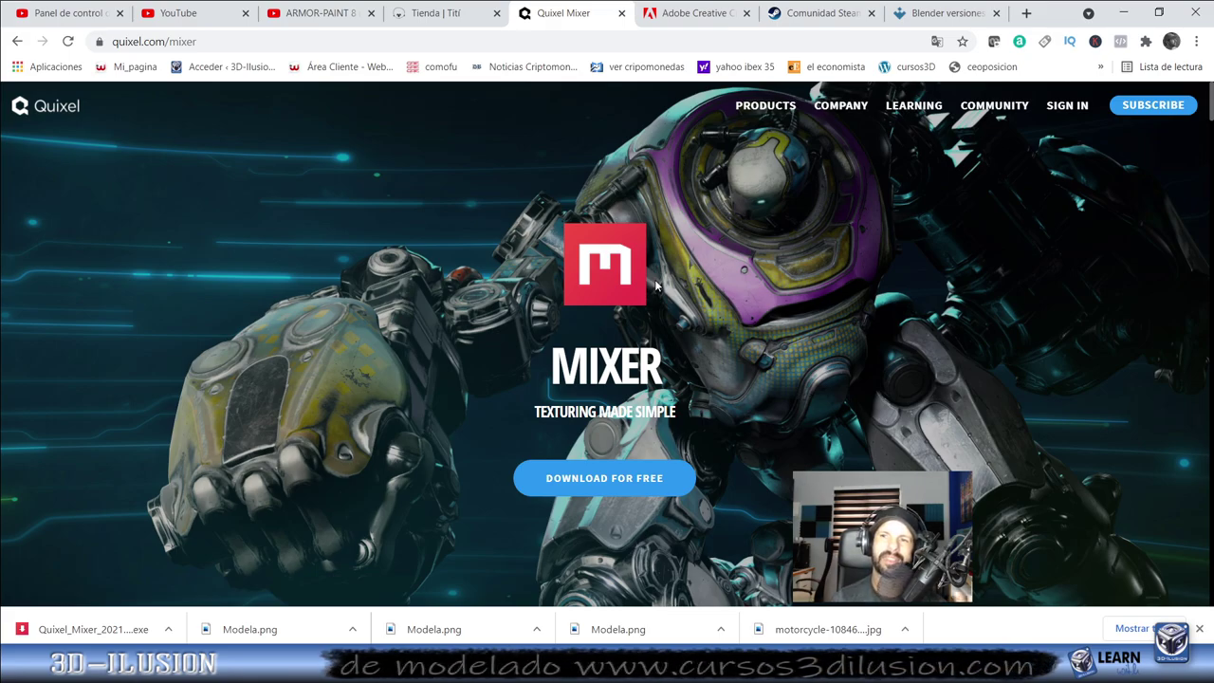
{"action": "scroll", "coordinate": [709, 337], "scroll_direction": "down", "scroll_amount": 3}
{"action": "scroll", "coordinate": [710, 338], "scroll_direction": "down", "scroll_amount": 4}
{"action": "scroll", "coordinate": [711, 338], "scroll_direction": "down", "scroll_amount": 5}
{"action": "scroll", "coordinate": [715, 342], "scroll_direction": "down", "scroll_amount": 3}
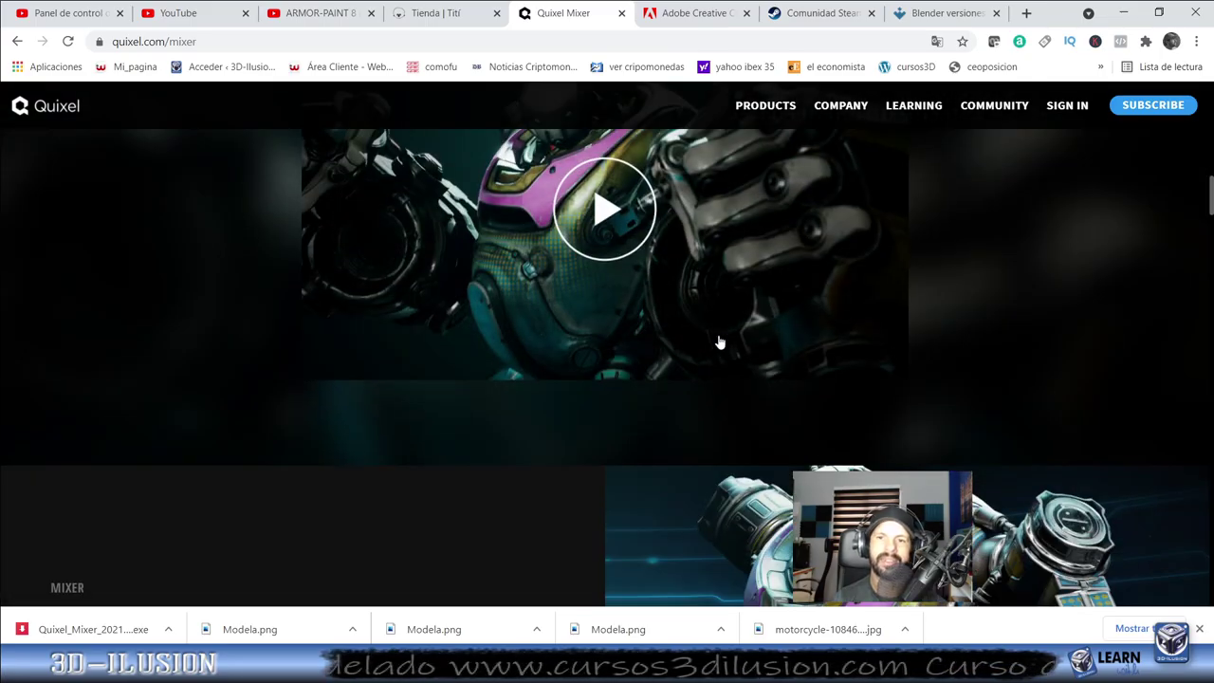
{"action": "scroll", "coordinate": [718, 333], "scroll_direction": "down", "scroll_amount": 3}
{"action": "scroll", "coordinate": [718, 333], "scroll_direction": "down", "scroll_amount": 2}
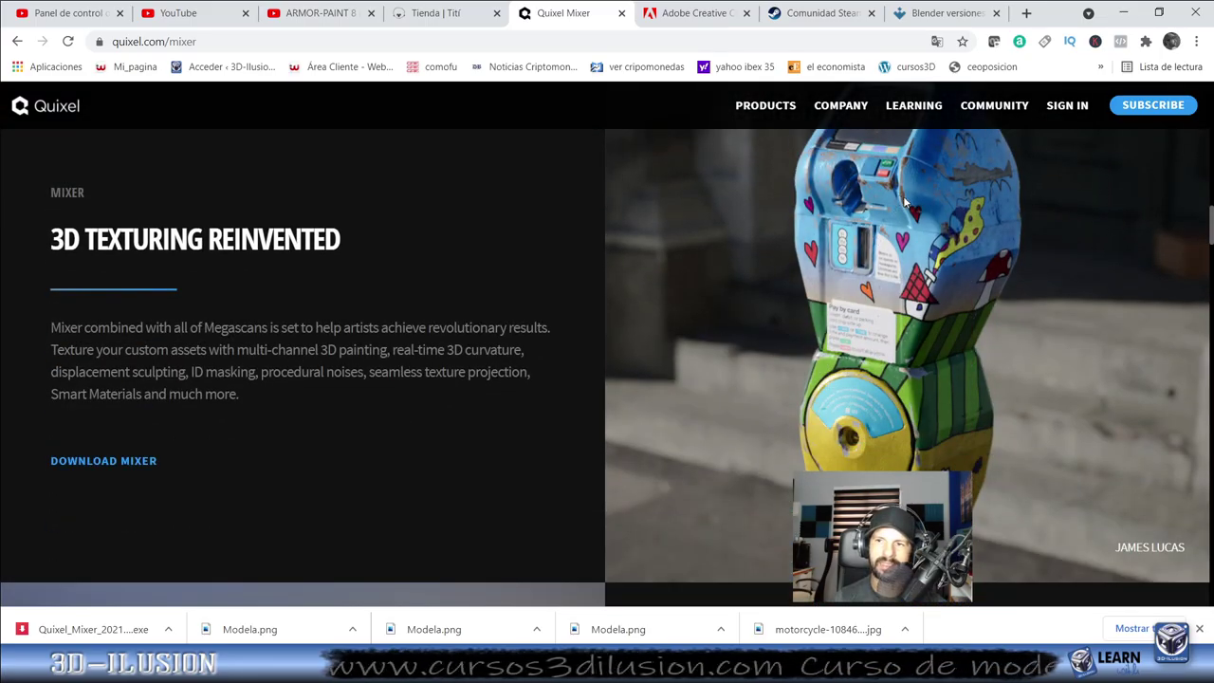
{"action": "scroll", "coordinate": [882, 261], "scroll_direction": "down", "scroll_amount": 2}
{"action": "scroll", "coordinate": [882, 261], "scroll_direction": "up", "scroll_amount": 3}
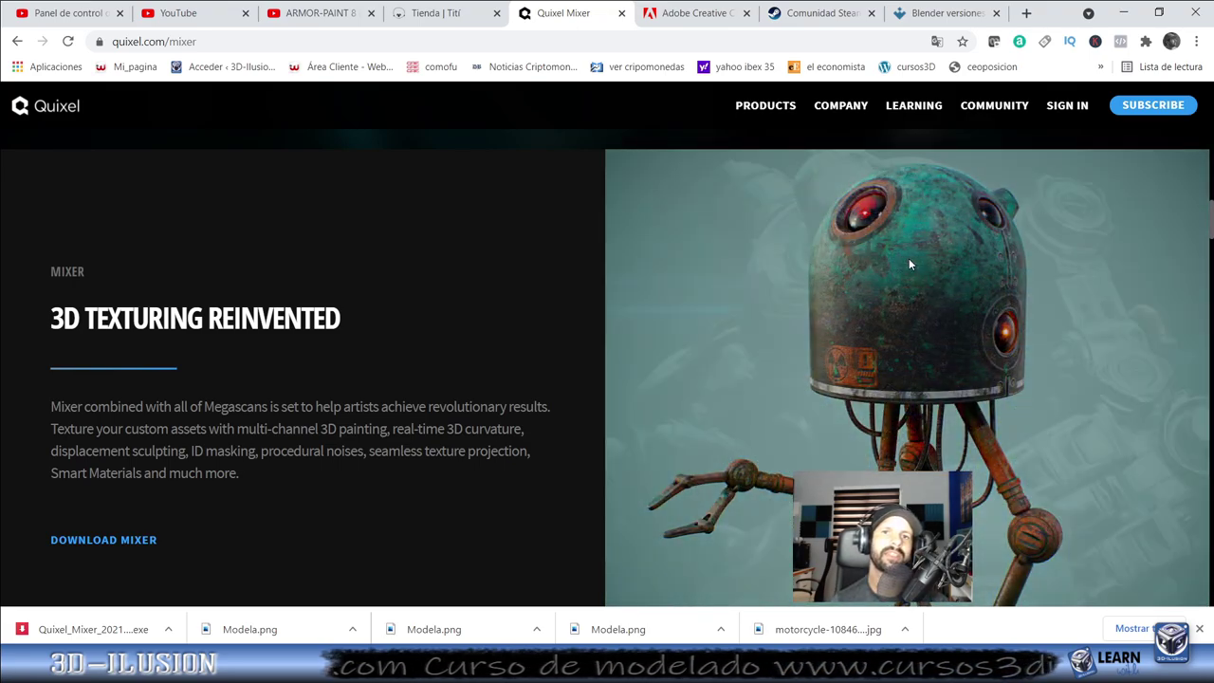
{"action": "scroll", "coordinate": [907, 400], "scroll_direction": "down", "scroll_amount": 3}
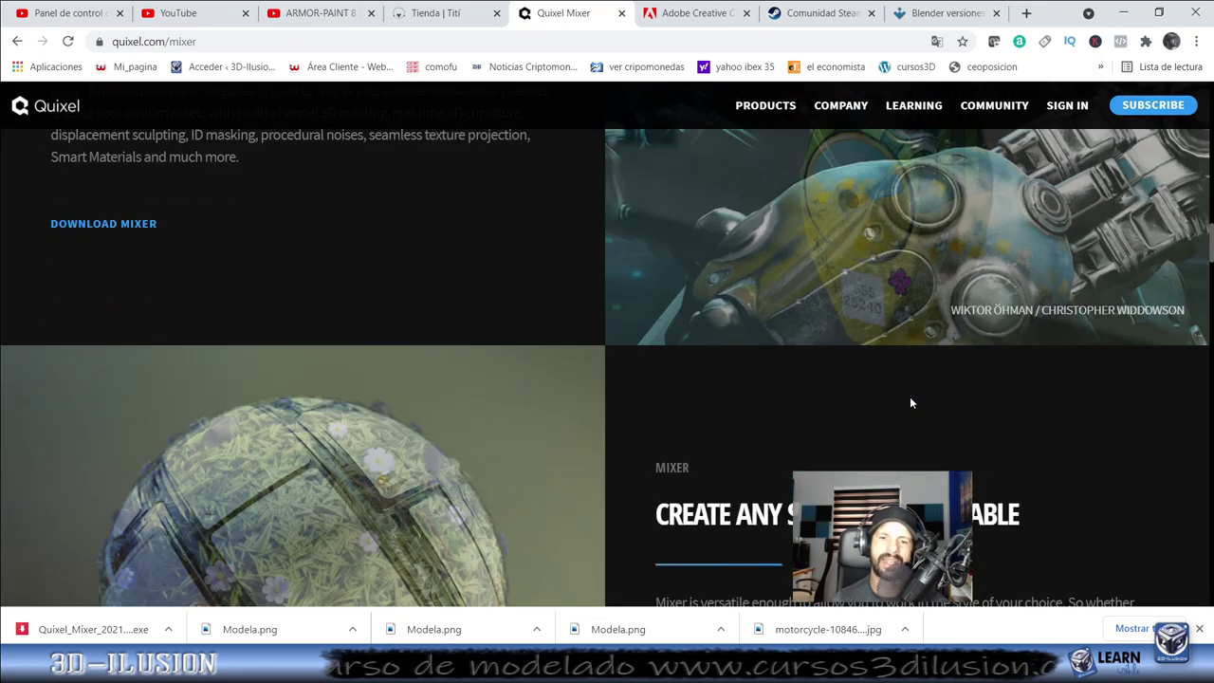
{"action": "scroll", "coordinate": [910, 398], "scroll_direction": "up", "scroll_amount": 2}
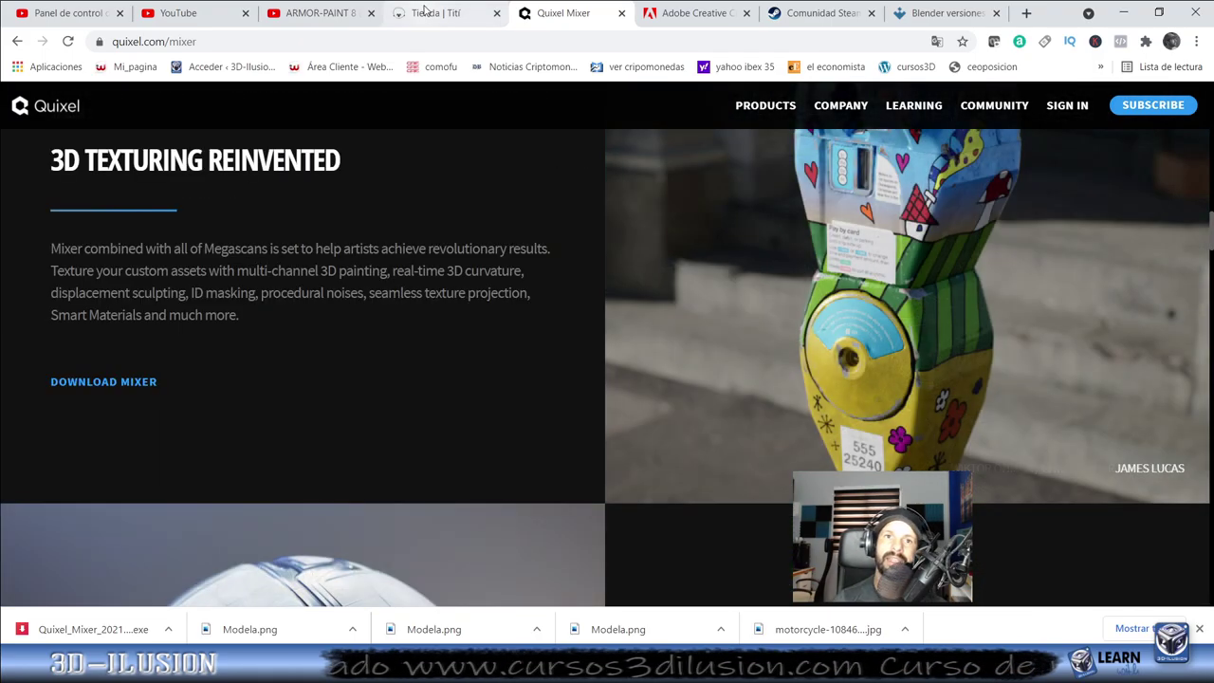
Review the Marmoset shop's Toolbag licence prices, $14.99/month or $299 perpetual.
{"action": "left_click", "coordinate": [432, 12]}
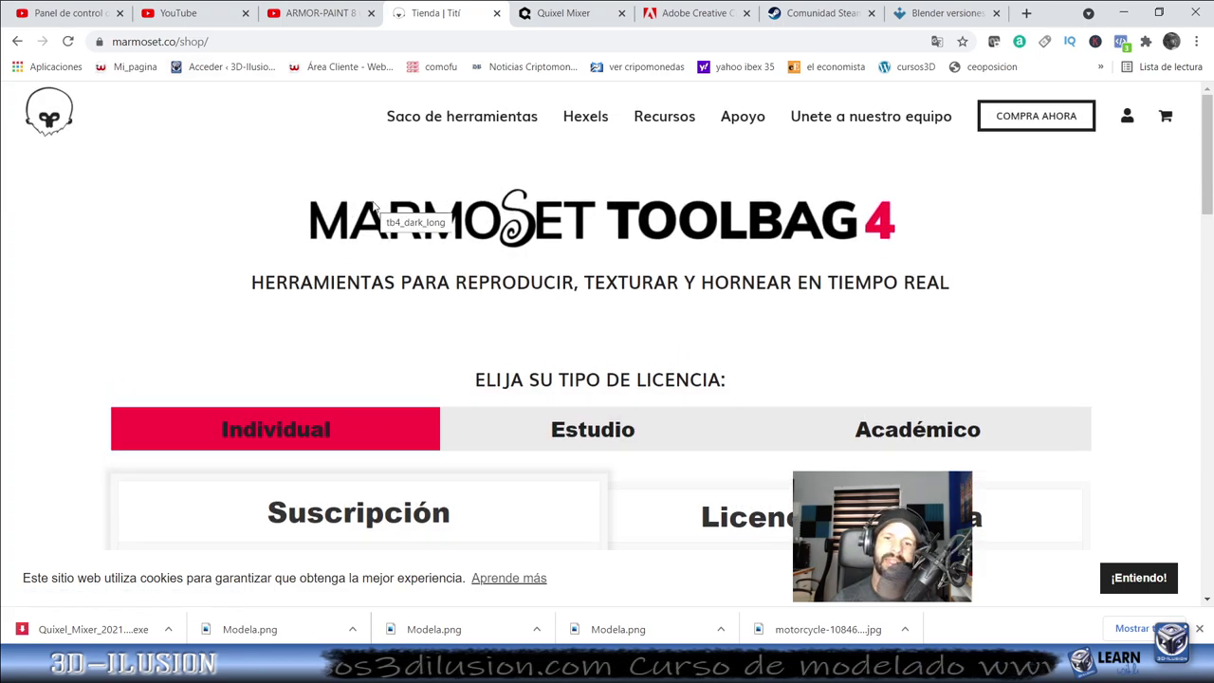
{"action": "scroll", "coordinate": [373, 206], "scroll_direction": "down", "scroll_amount": 2}
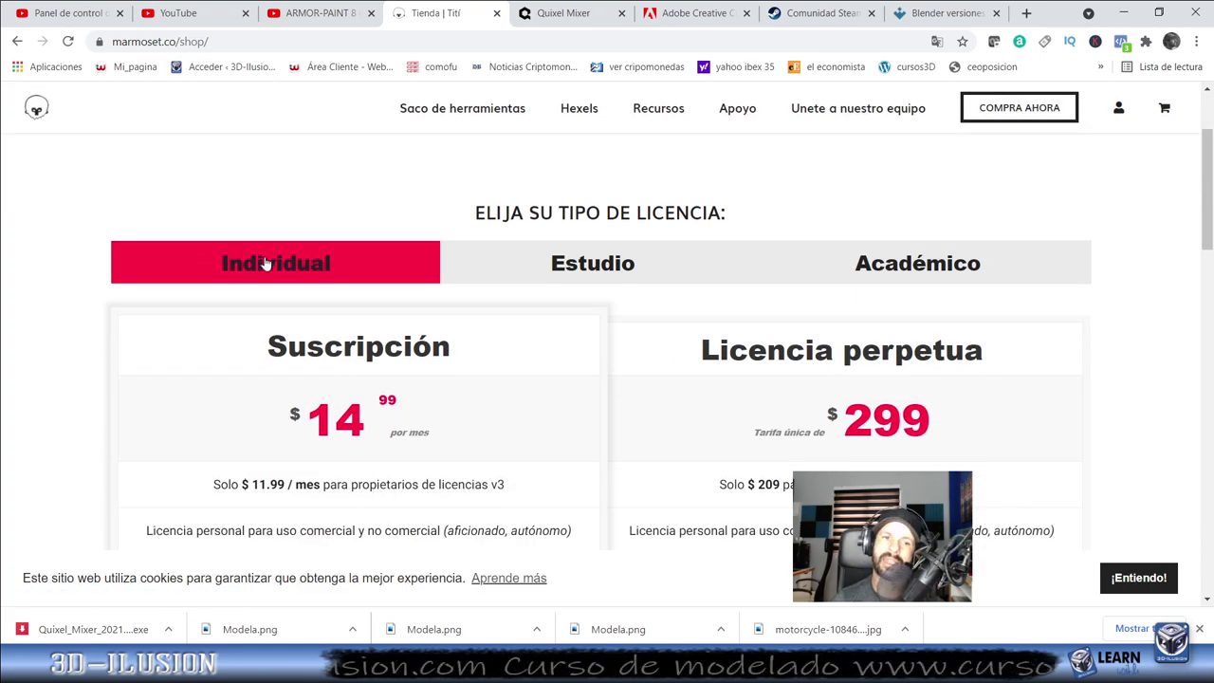
{"action": "scroll", "coordinate": [275, 269], "scroll_direction": "down", "scroll_amount": 2}
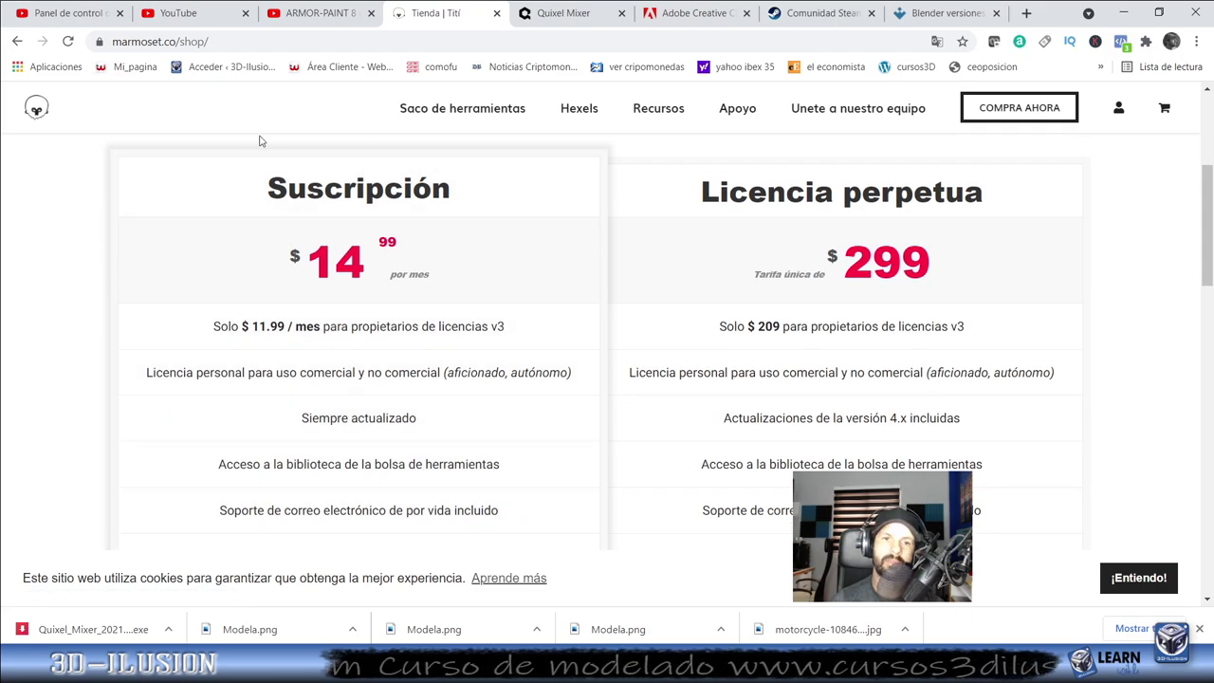
{"action": "scroll", "coordinate": [354, 426], "scroll_direction": "up", "scroll_amount": 1}
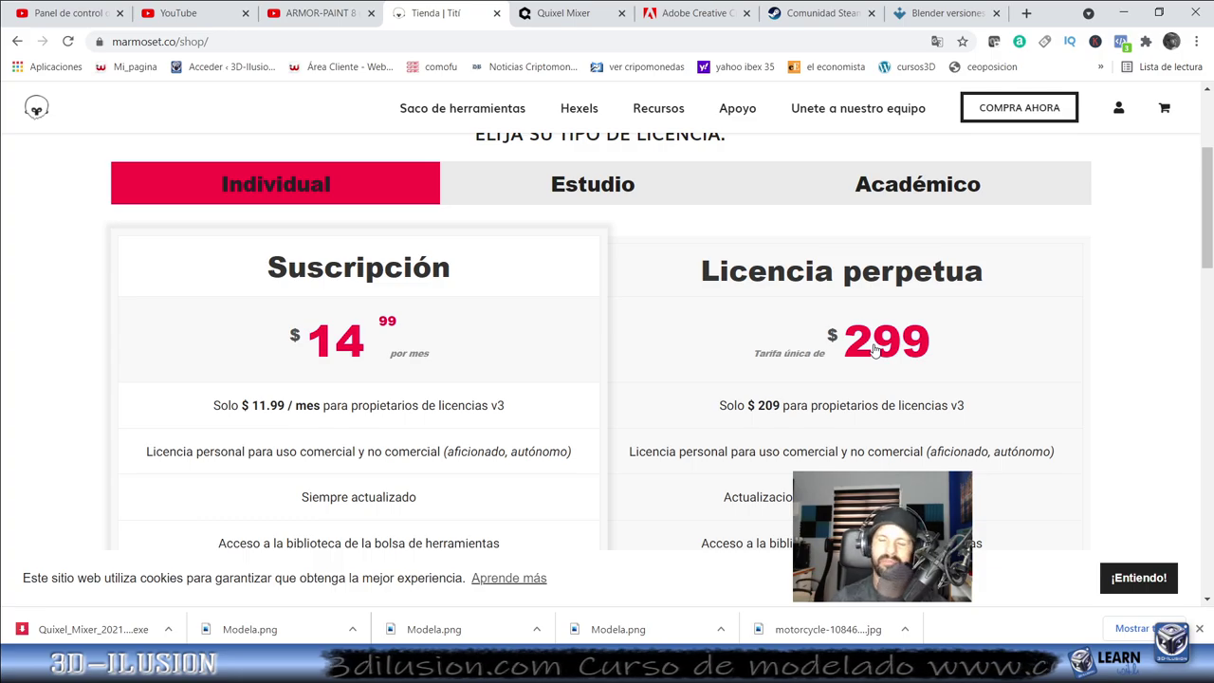
{"action": "scroll", "coordinate": [874, 350], "scroll_direction": "up", "scroll_amount": 1}
{"action": "scroll", "coordinate": [874, 350], "scroll_direction": "up", "scroll_amount": 2}
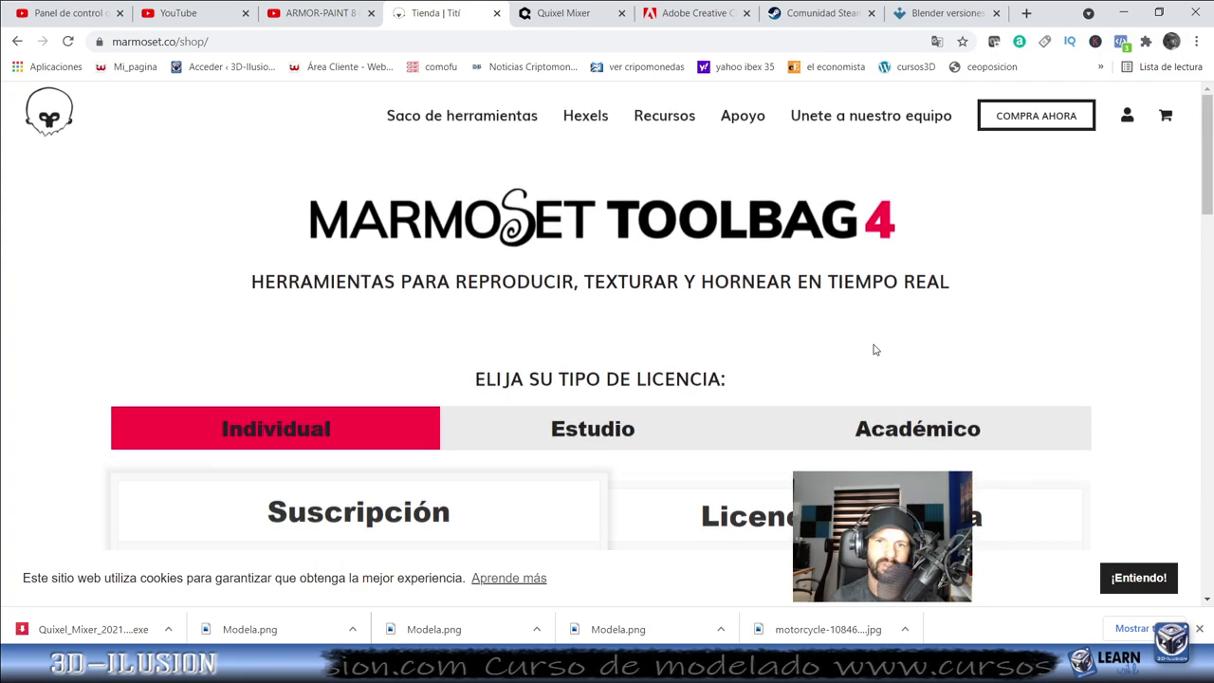
Browse the Toolbag product overview page from the site header's Saco de herramientas link.
{"action": "mouse_move", "coordinate": [461, 109]}
{"action": "left_click", "coordinate": [405, 118]}
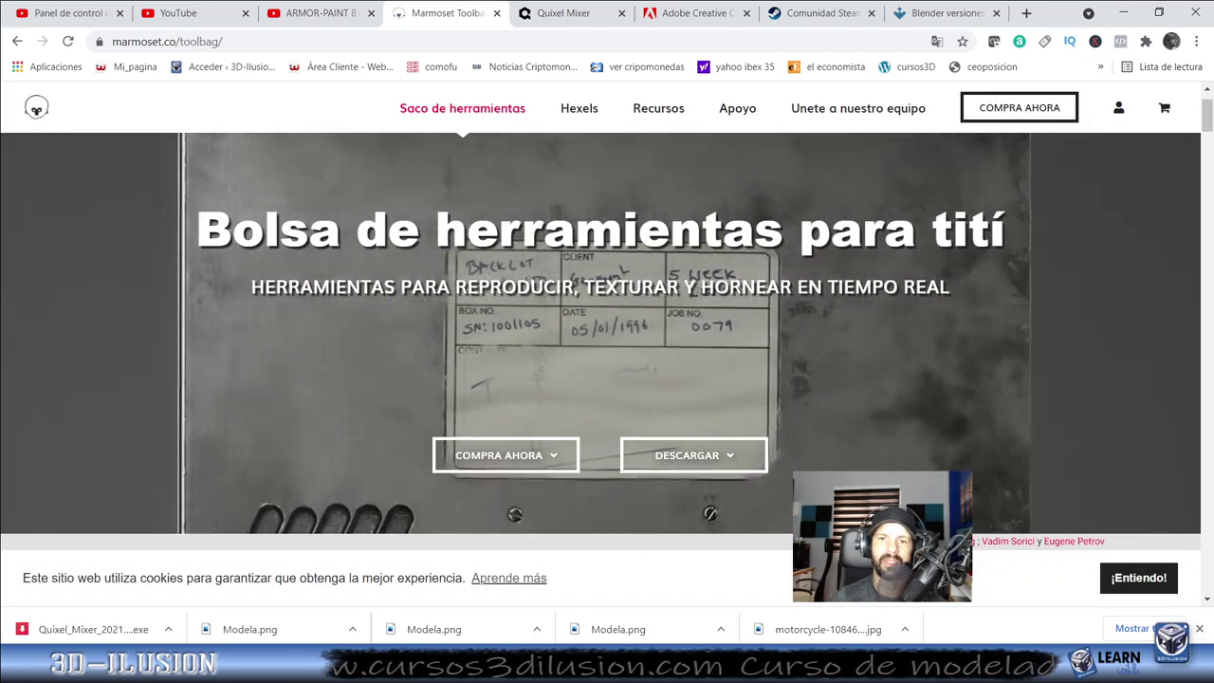
{"action": "scroll", "coordinate": [738, 282], "scroll_direction": "down", "scroll_amount": 2}
{"action": "scroll", "coordinate": [738, 283], "scroll_direction": "up", "scroll_amount": 2}
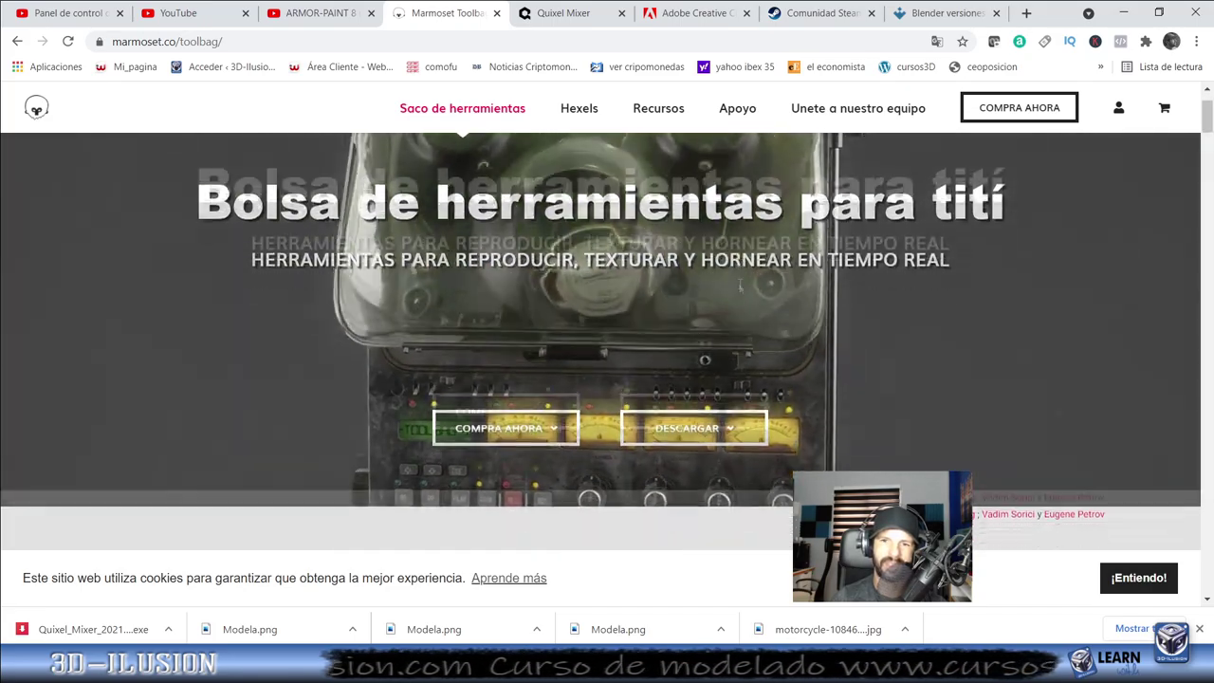
{"action": "scroll", "coordinate": [738, 284], "scroll_direction": "down", "scroll_amount": 5}
{"action": "scroll", "coordinate": [738, 286], "scroll_direction": "down", "scroll_amount": 2}
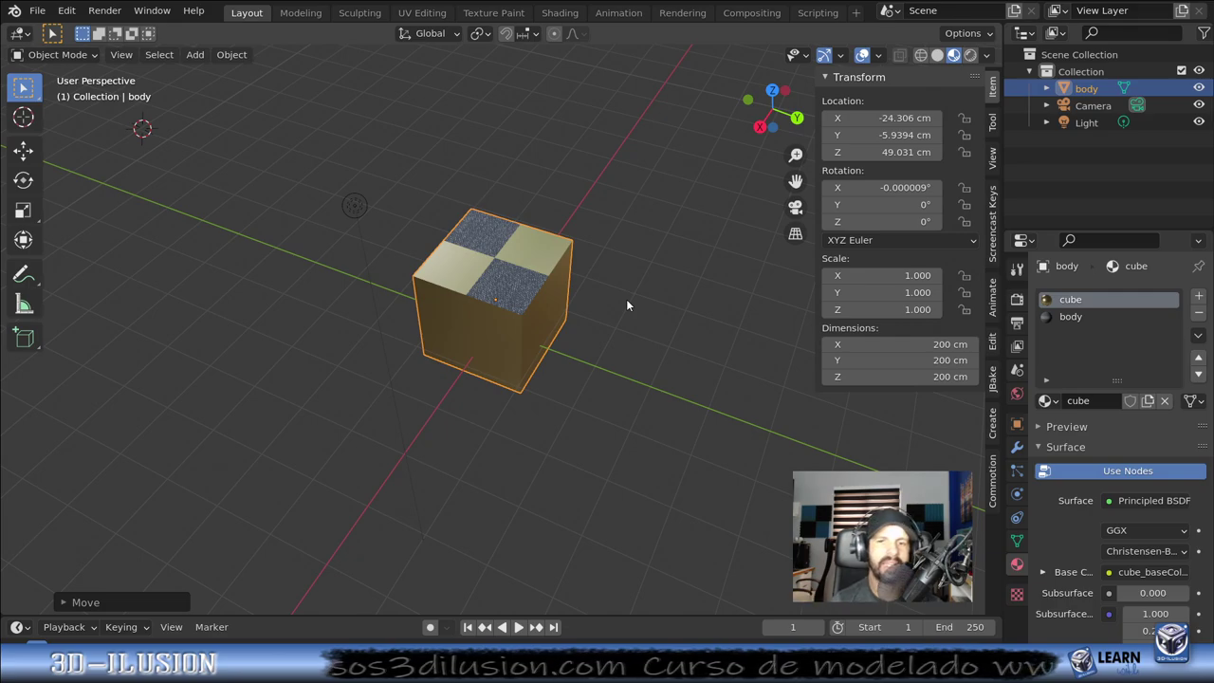